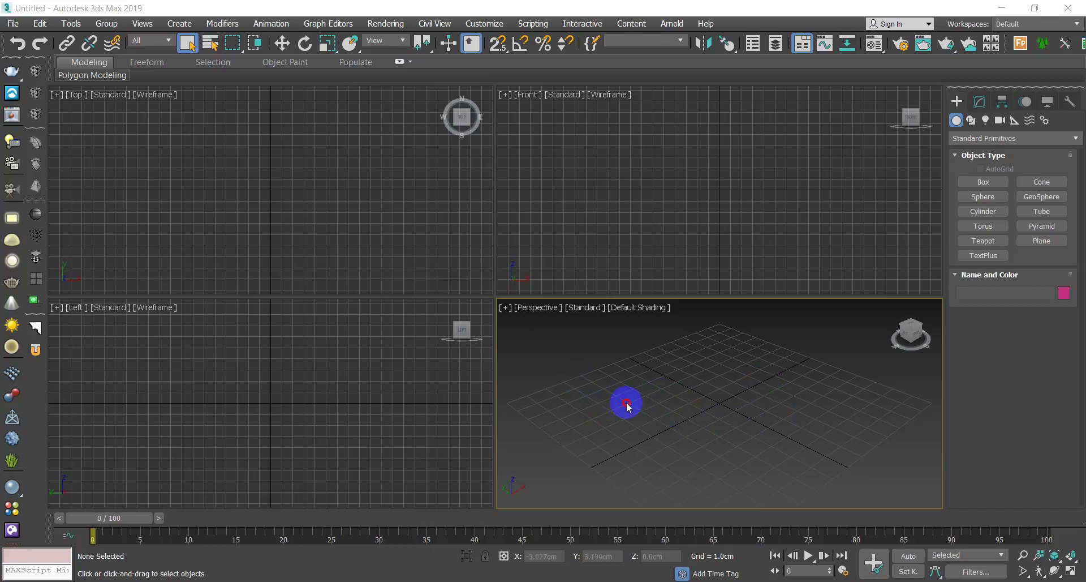
Step: Maximize the Perspective viewport and bring the home grid to its centre
{"action": "key", "text": "alt+w"}
{"action": "scroll", "coordinate": [589, 380], "scroll_direction": "down", "scroll_amount": 4}
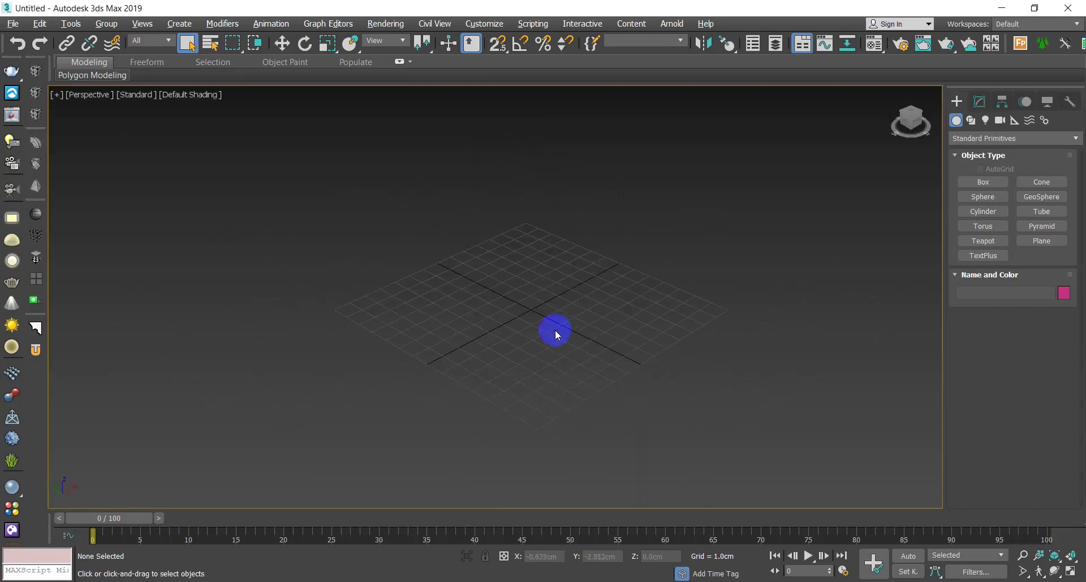
{"action": "middle_click_drag", "start_coordinate": [575, 334], "coordinate": [542, 333]}
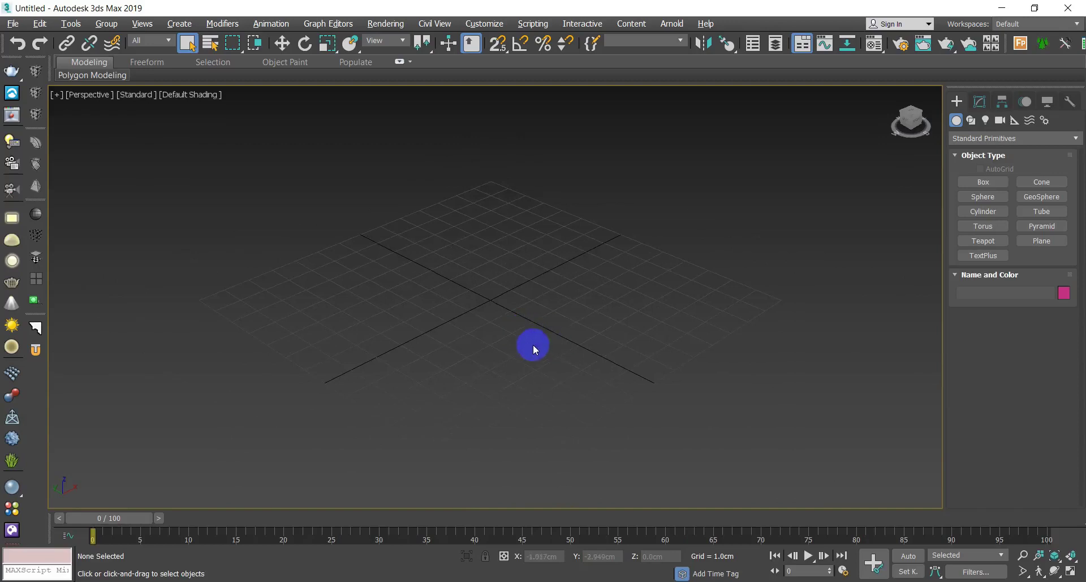
Step: Draw a trial box on the grid in the Perspective view, view it from another angle and delete it
{"action": "right_click", "coordinate": [531, 342], "text": "ctrl"}
{"action": "left_click", "coordinate": [558, 313]}
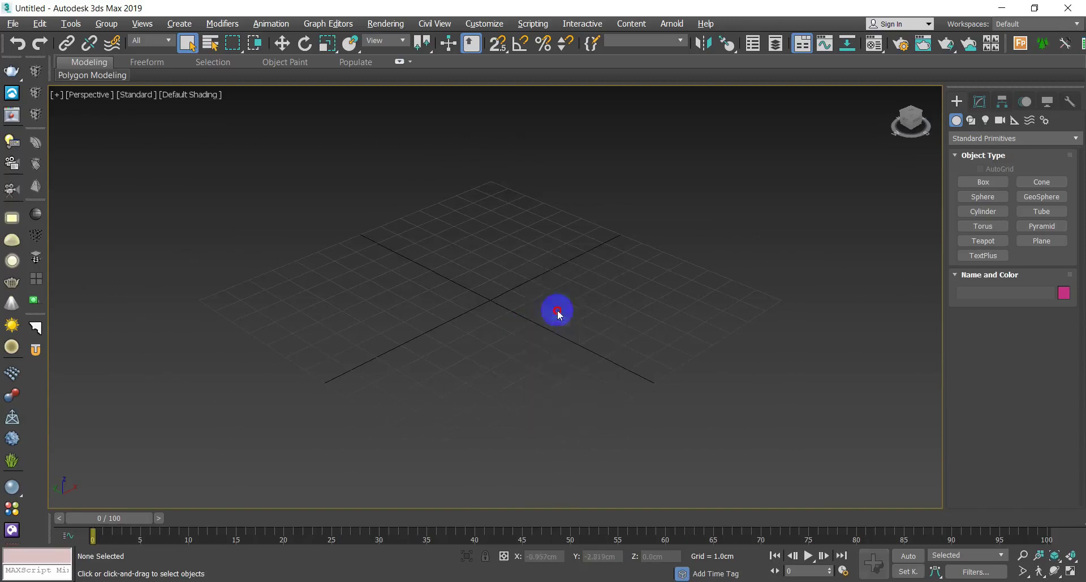
{"action": "left_click_drag", "start_coordinate": [524, 295], "coordinate": [577, 408]}
{"action": "right_click", "coordinate": [591, 288]}
{"action": "middle_click_drag", "start_coordinate": [587, 305], "coordinate": [541, 355], "text": "alt"}
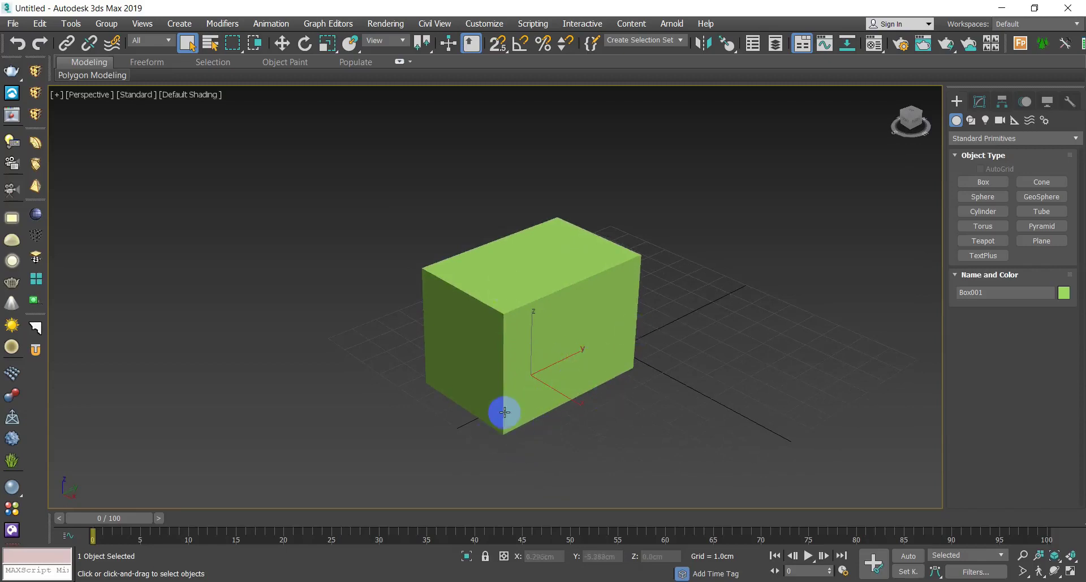
{"action": "middle_click_drag", "start_coordinate": [573, 398], "coordinate": [568, 369]}
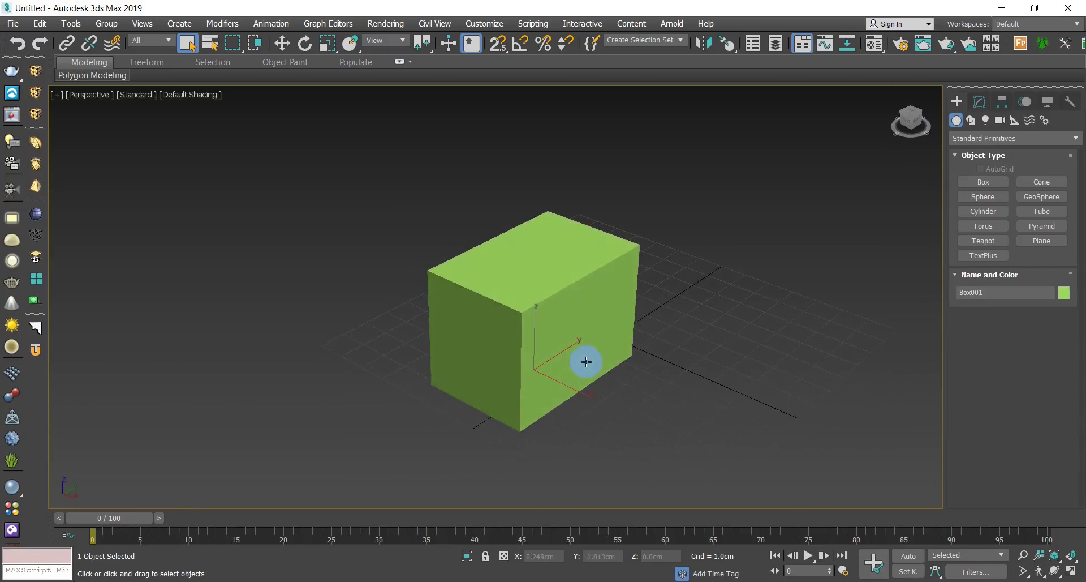
{"action": "key", "text": "Delete"}
Step: Draw a box from near the grid's centre, about 7.76 cm long, 5.12 cm wide and 2.75 cm high
{"action": "scroll", "coordinate": [587, 362], "scroll_direction": "down", "scroll_amount": 5}
{"action": "middle_click_drag", "start_coordinate": [583, 361], "coordinate": [468, 339]}
{"action": "scroll", "coordinate": [518, 361], "scroll_direction": "up", "scroll_amount": 5}
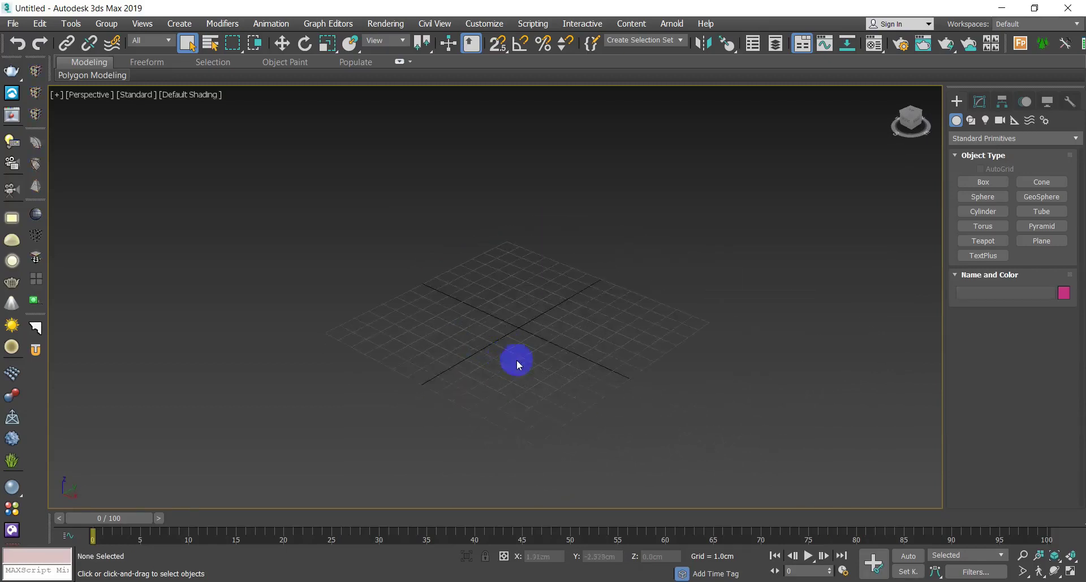
{"action": "right_click", "coordinate": [519, 363]}
{"action": "left_click", "coordinate": [547, 327]}
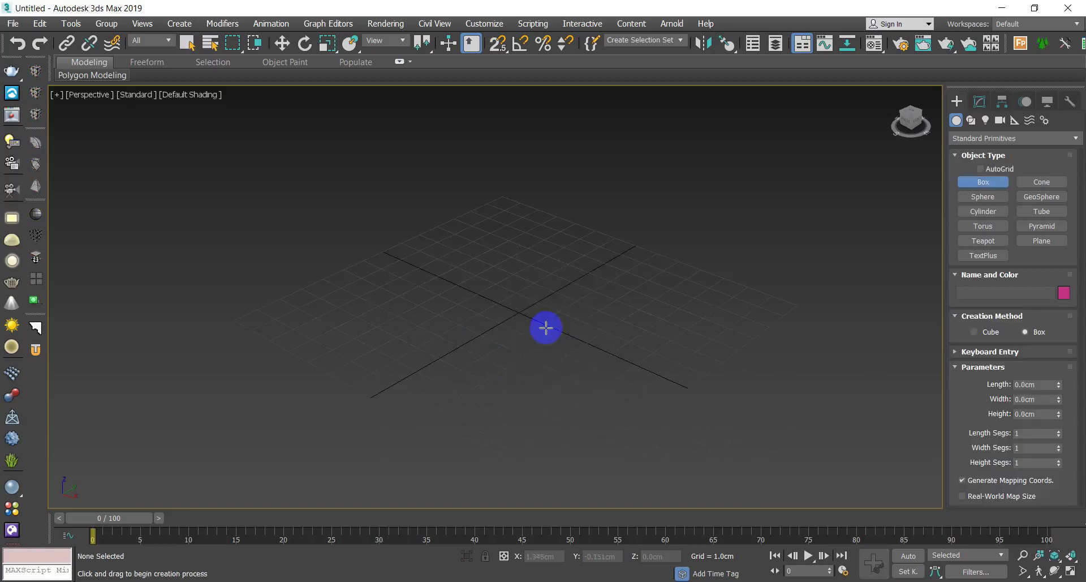
{"action": "right_click", "coordinate": [528, 365]}
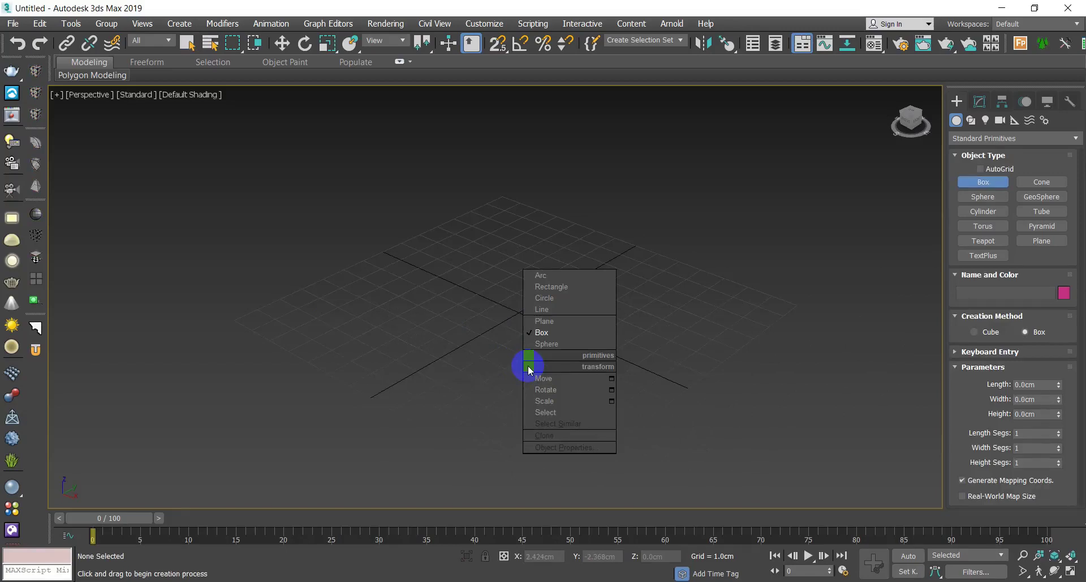
{"action": "left_click", "coordinate": [544, 333]}
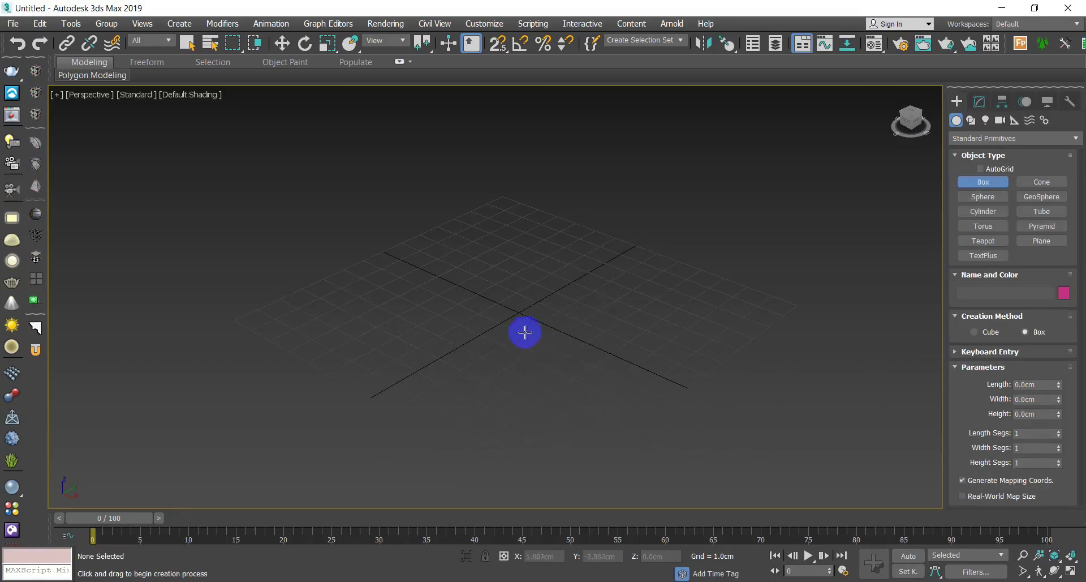
{"action": "left_click_drag", "start_coordinate": [516, 318], "coordinate": [472, 482]}
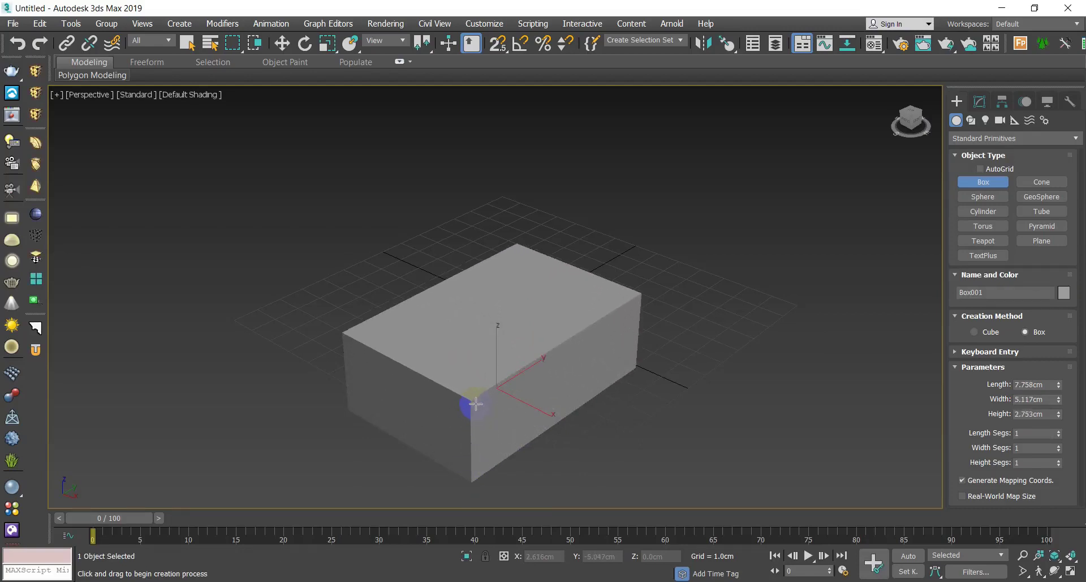
{"action": "left_click", "coordinate": [475, 404]}
{"action": "scroll", "coordinate": [474, 404], "scroll_direction": "down", "scroll_amount": 4}
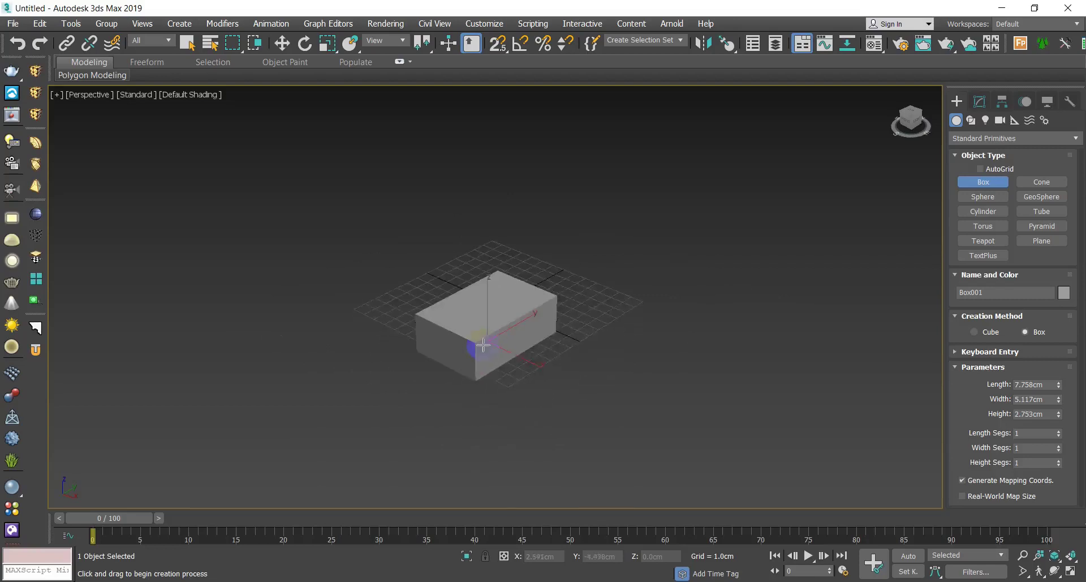
{"action": "scroll", "coordinate": [486, 385], "scroll_direction": "up", "scroll_amount": 4}
{"action": "right_click", "coordinate": [499, 360]}
{"action": "middle_click_drag", "start_coordinate": [499, 360], "coordinate": [506, 429], "text": "alt"}
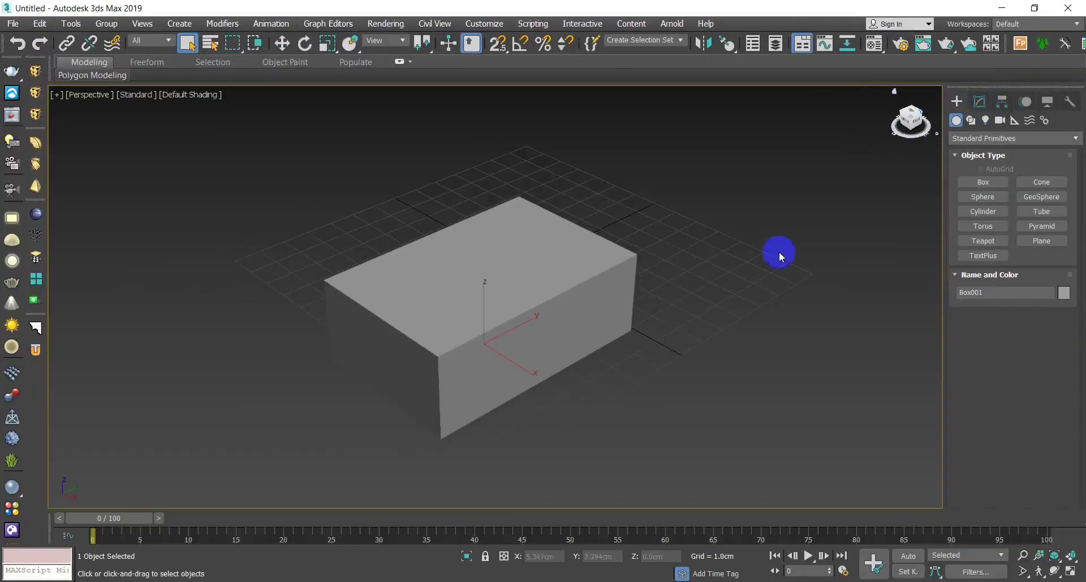
Step: Switch to Photoshop and brush an arrow from "modify" to its icon and outlines around "1.2.3.4.5" in the Main Tools section
{"action": "key", "text": "alt+Tab"}
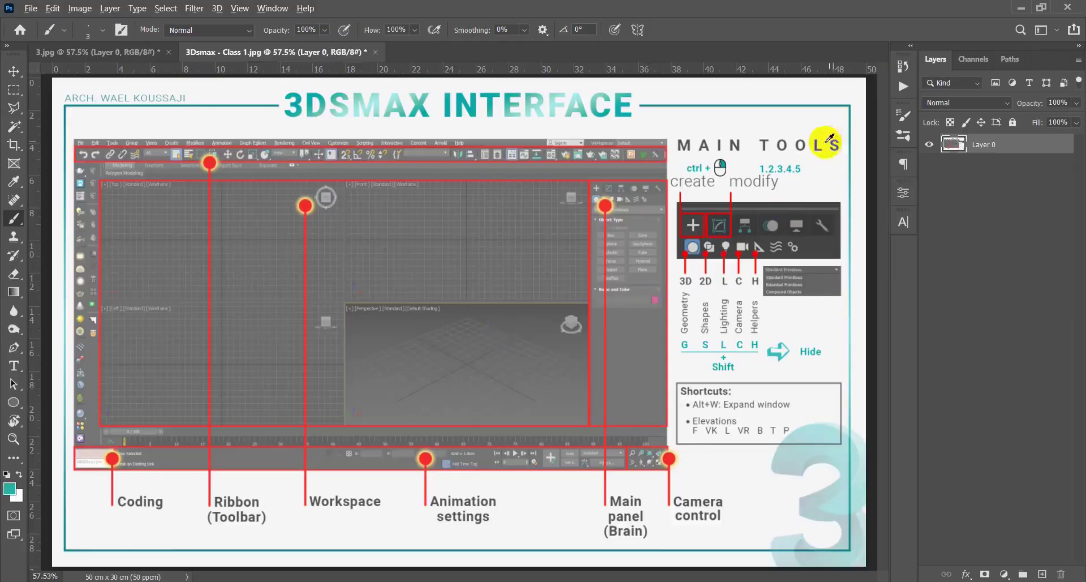
{"action": "scroll", "coordinate": [796, 167], "scroll_direction": "up", "scroll_amount": 8, "text": "alt"}
{"action": "left_click_drag", "start_coordinate": [765, 211], "coordinate": [538, 317]}
{"action": "left_click_drag", "start_coordinate": [378, 330], "coordinate": [552, 328]}
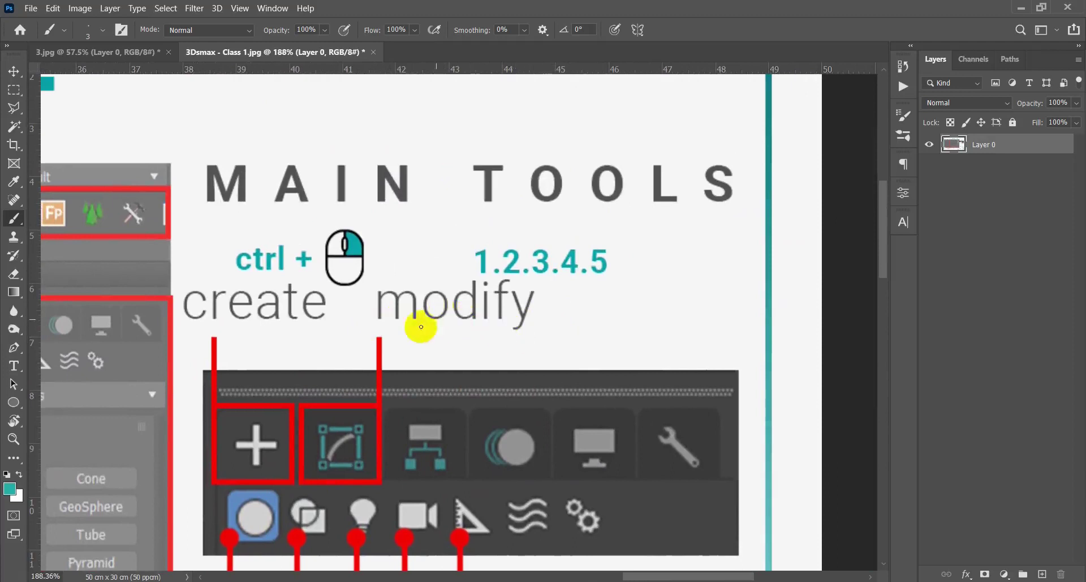
{"action": "mouse_move", "coordinate": [363, 325]}
{"action": "left_mouse_down"}
{"action": "mouse_move", "coordinate": [328, 378]}
{"action": "mouse_move", "coordinate": [327, 428]}
{"action": "left_mouse_up"}
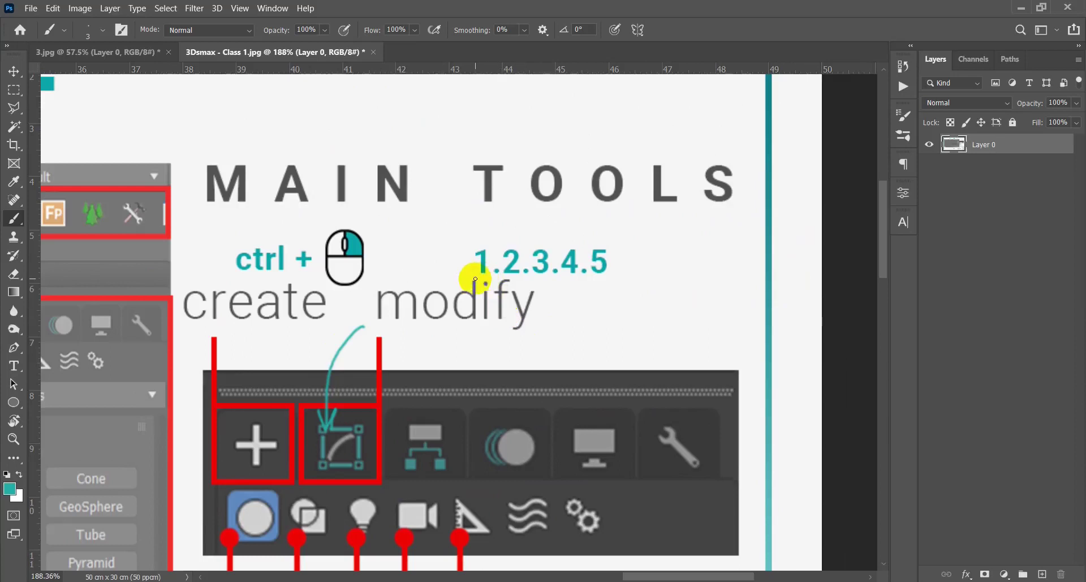
{"action": "mouse_move", "coordinate": [475, 279]}
{"action": "left_mouse_down"}
{"action": "mouse_move", "coordinate": [616, 281]}
{"action": "mouse_move", "coordinate": [616, 230]}
{"action": "mouse_move", "coordinate": [479, 239]}
{"action": "mouse_move", "coordinate": [477, 283]}
{"action": "mouse_move", "coordinate": [451, 281]}
{"action": "mouse_move", "coordinate": [498, 234]}
{"action": "mouse_move", "coordinate": [595, 309]}
{"action": "mouse_move", "coordinate": [615, 267]}
{"action": "left_mouse_up"}
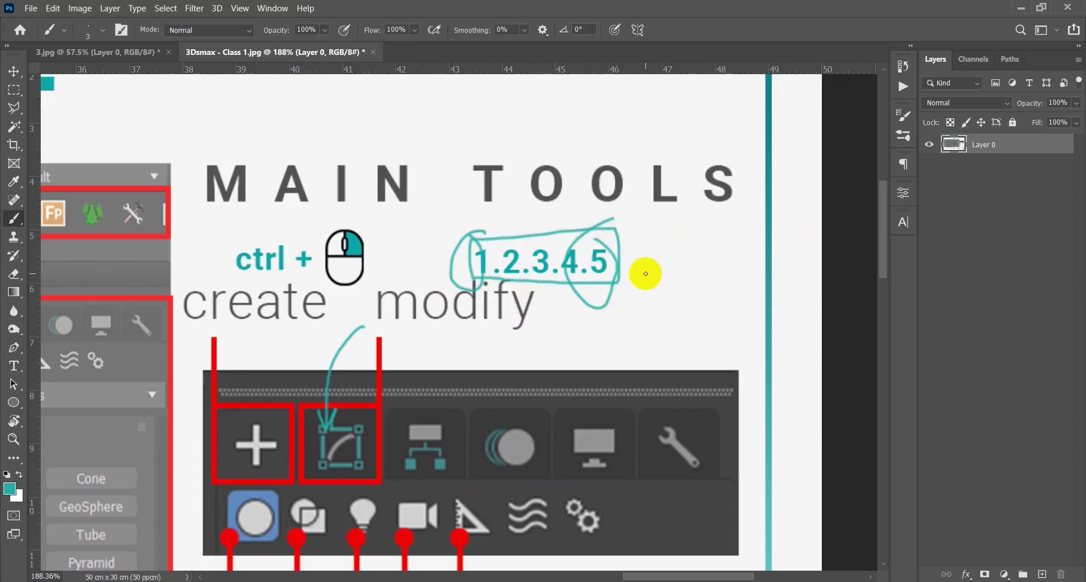
Step: Switch back to 3ds Max and change the selected box's object color to the light red of the 3ds Max palette
{"action": "key", "text": "alt+Tab"}
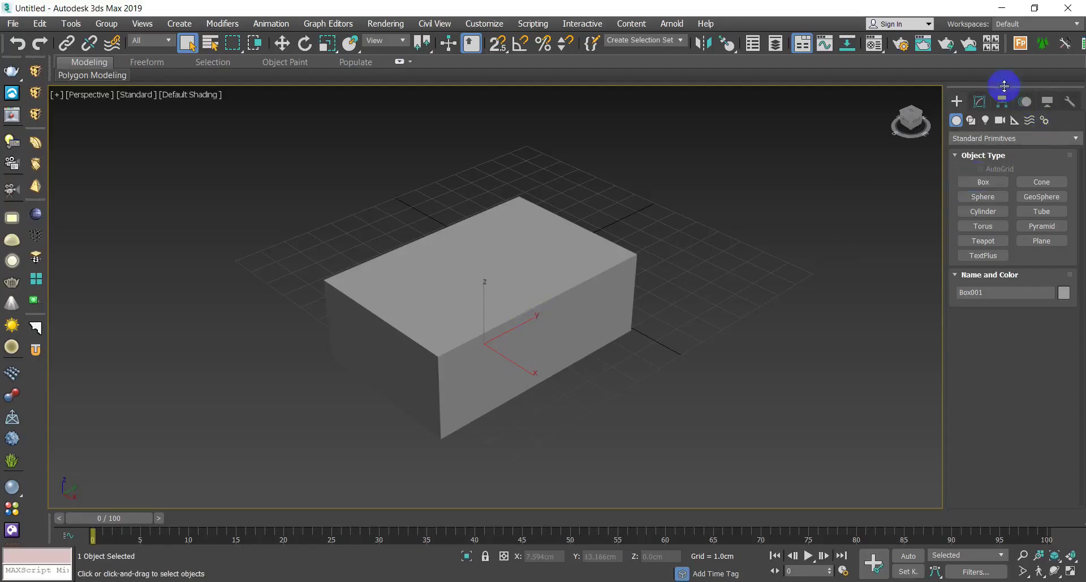
{"action": "left_click", "coordinate": [979, 103]}
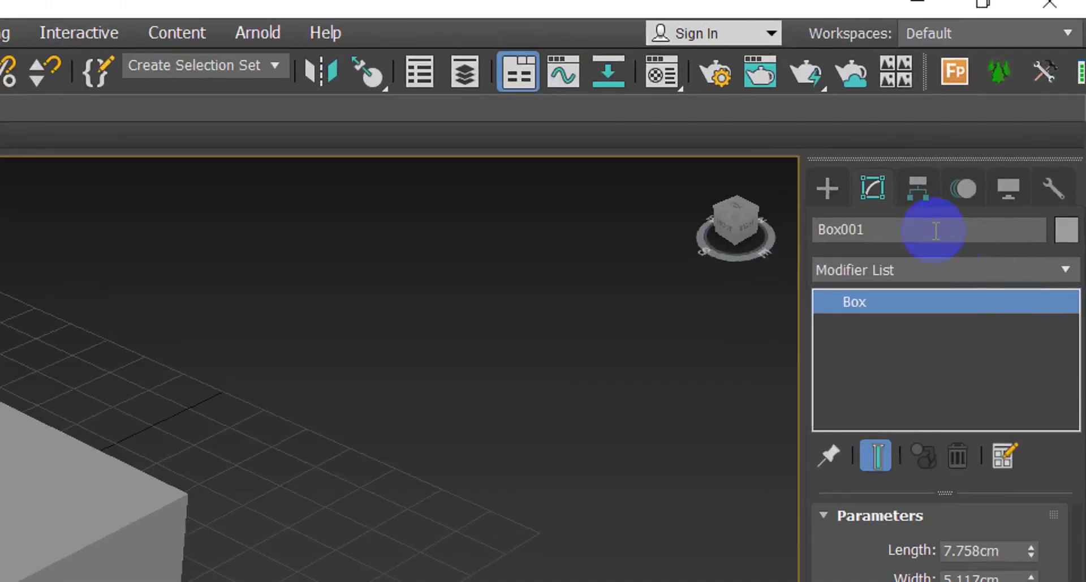
{"action": "left_click", "coordinate": [1003, 122]}
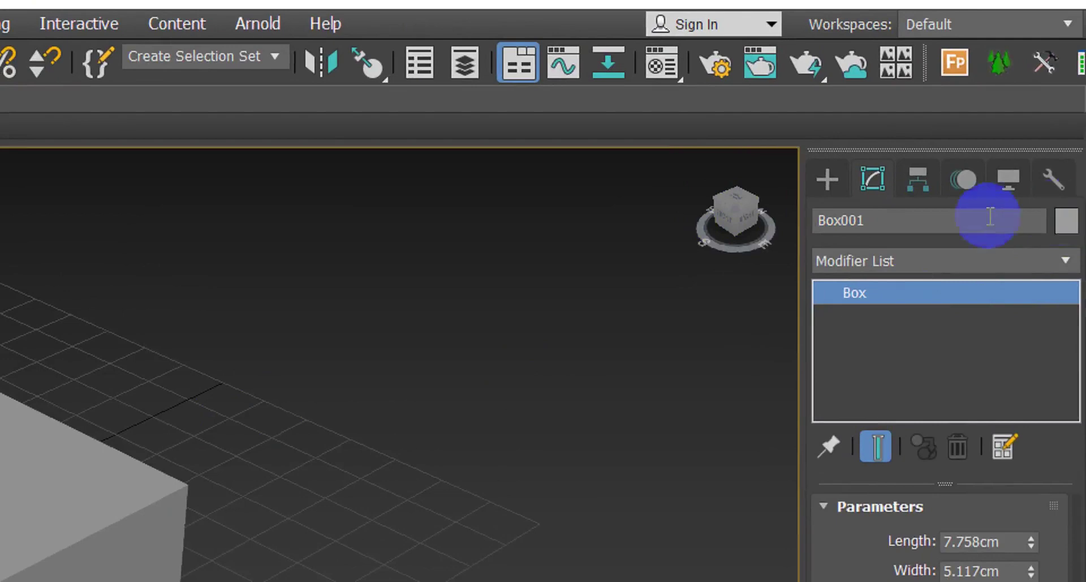
{"action": "left_click", "coordinate": [1067, 225]}
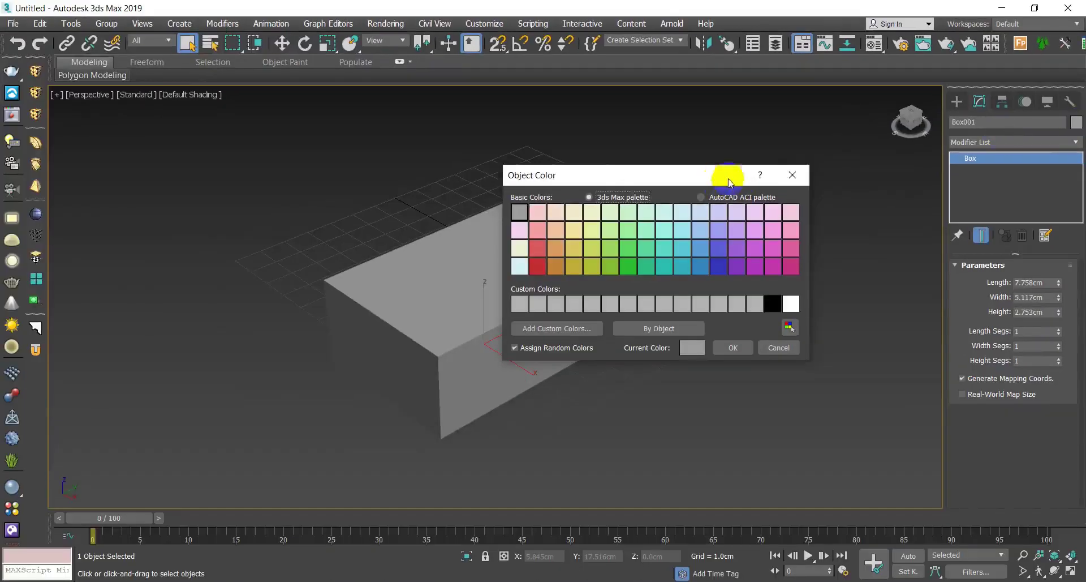
{"action": "left_click_drag", "start_coordinate": [155, 321], "coordinate": [317, 331]}
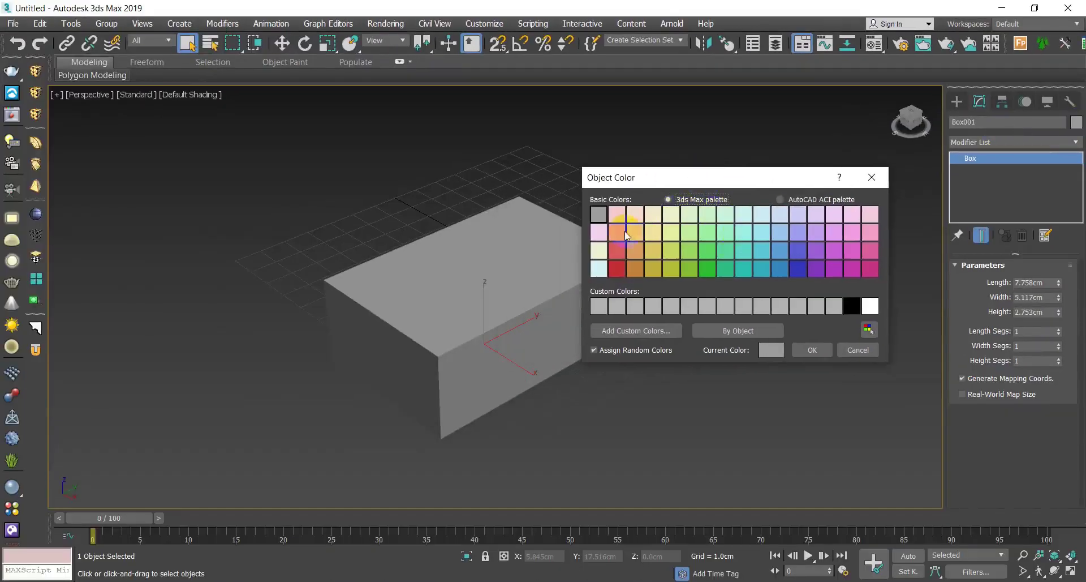
{"action": "left_click", "coordinate": [616, 250]}
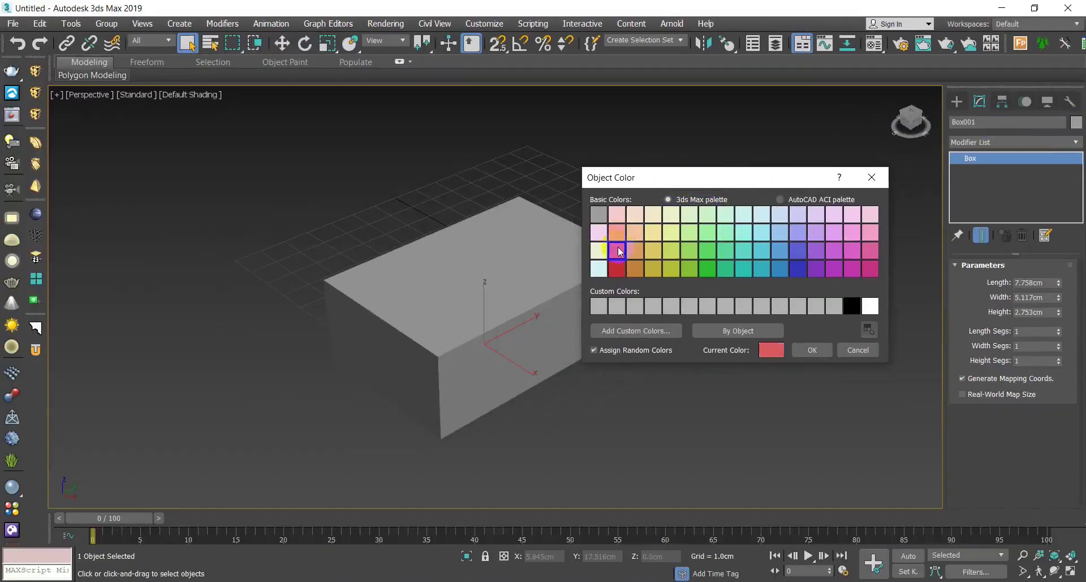
{"action": "left_click", "coordinate": [809, 349]}
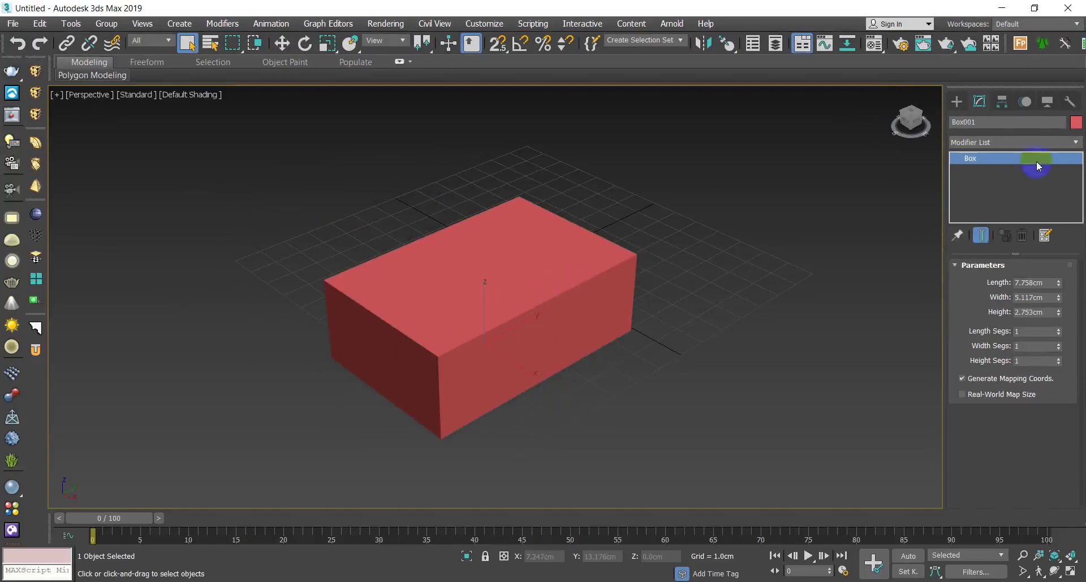
Step: Look through the selection, world-space and object-space modifiers available for the box
{"action": "left_click", "coordinate": [1031, 142]}
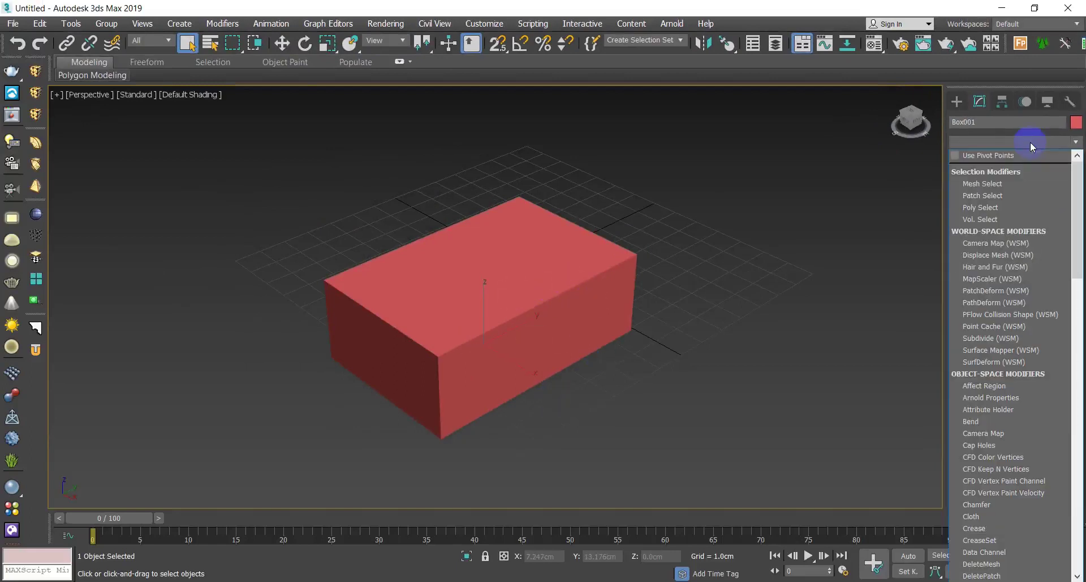
{"action": "scroll", "coordinate": [1023, 221], "scroll_direction": "down", "scroll_amount": 20}
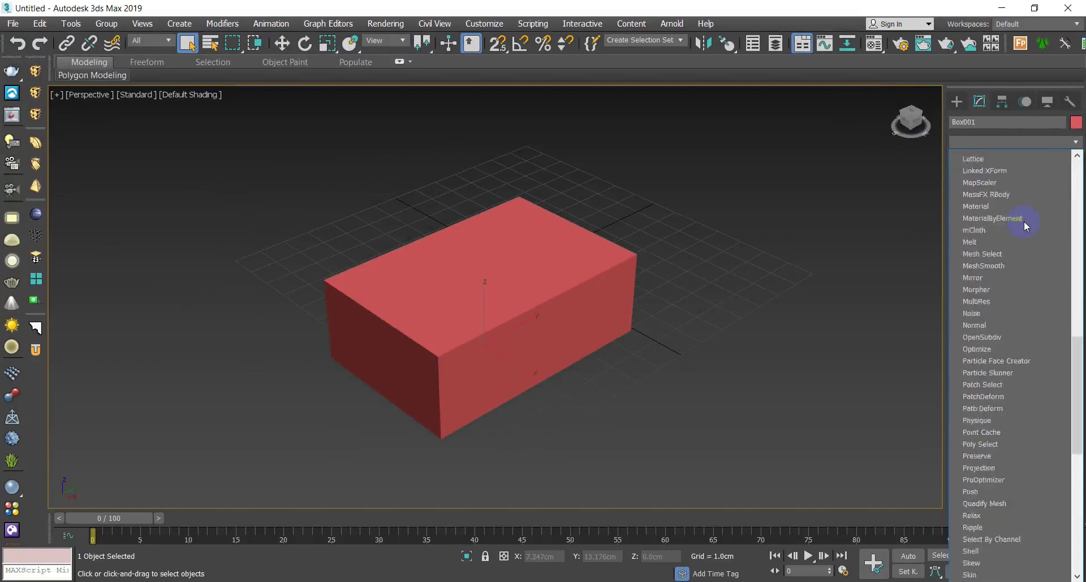
{"action": "scroll", "coordinate": [1047, 184], "scroll_direction": "up", "scroll_amount": 5}
{"action": "left_click", "coordinate": [1074, 142]}
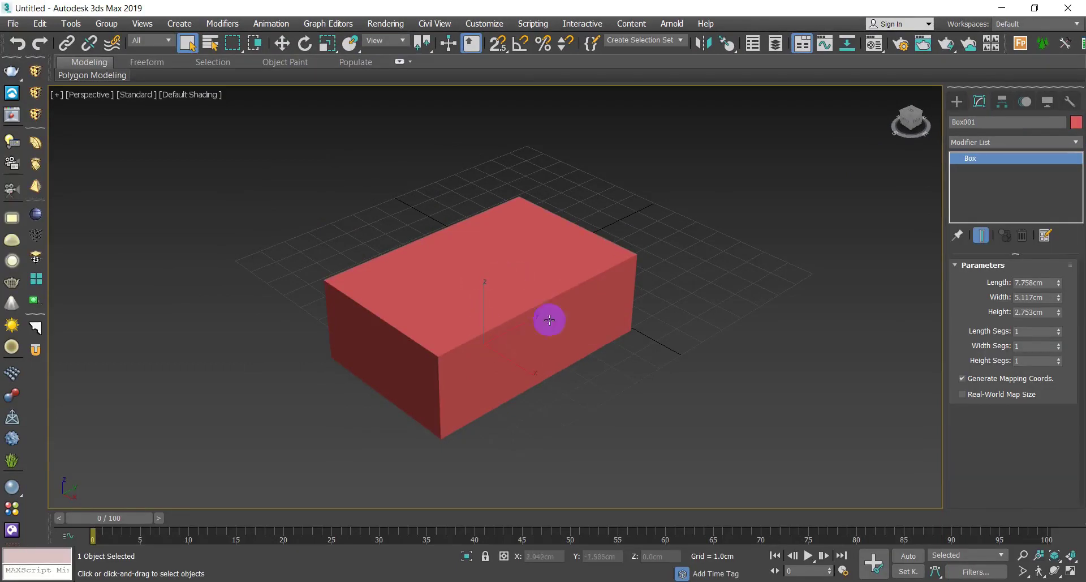
{"action": "left_click", "coordinate": [978, 143]}
{"action": "scroll", "coordinate": [962, 415], "scroll_direction": "up", "scroll_amount": 4}
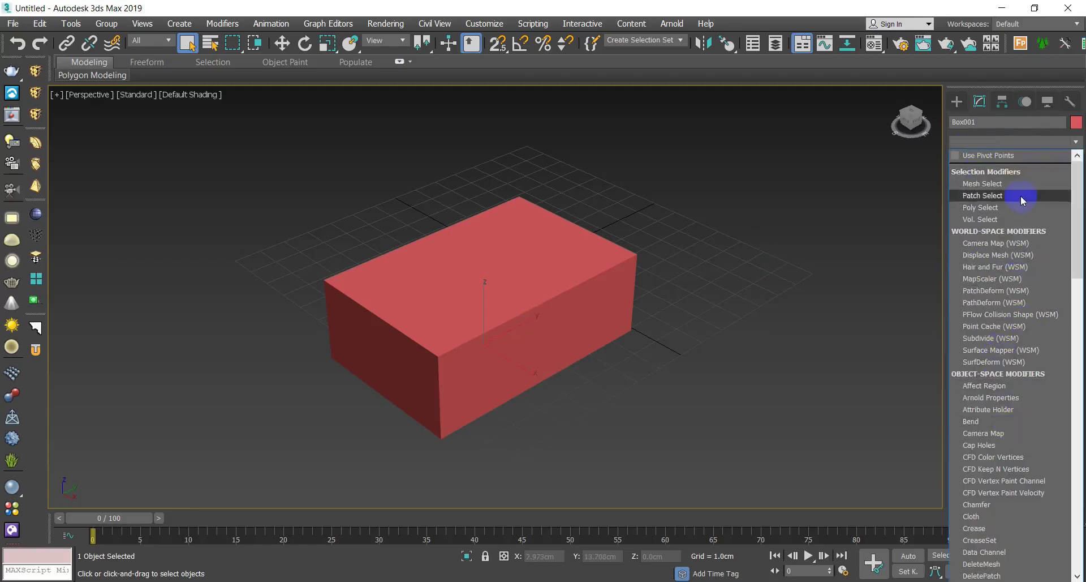
{"action": "scroll", "coordinate": [1011, 327], "scroll_direction": "down", "scroll_amount": 2}
{"action": "scroll", "coordinate": [1013, 300], "scroll_direction": "down", "scroll_amount": 5}
{"action": "left_click", "coordinate": [1072, 142]}
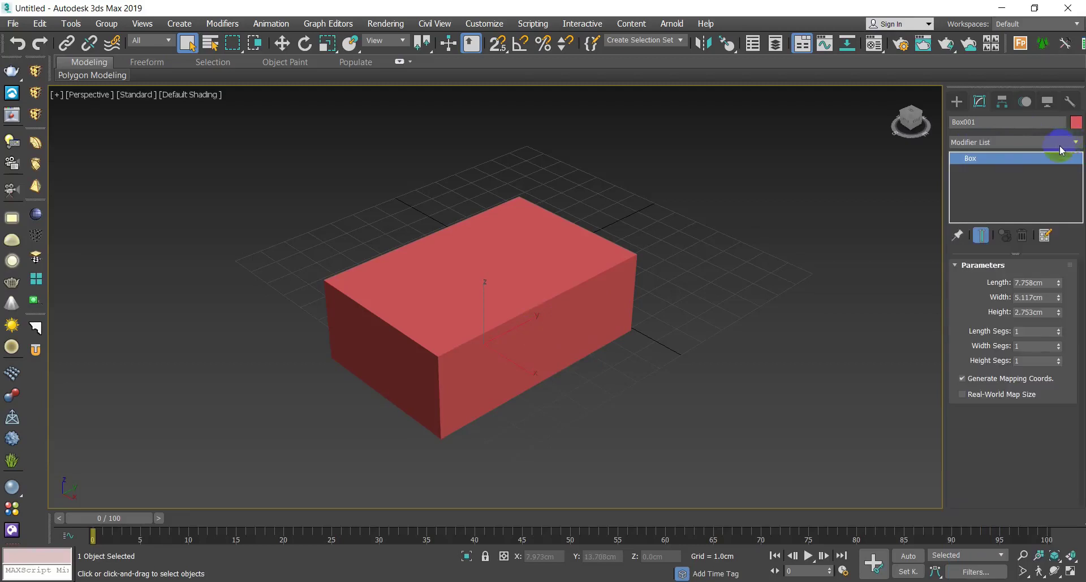
Step: Add the Displace Mesh (WSM) modifier above the Box entry in the stack and remove it again
{"action": "left_click", "coordinate": [999, 162]}
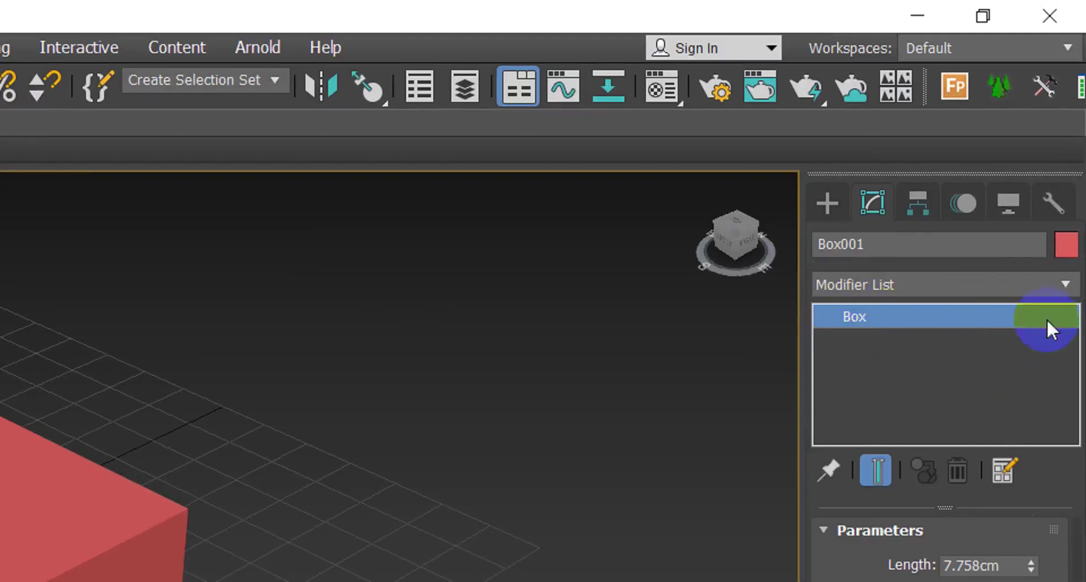
{"action": "left_click", "coordinate": [857, 311]}
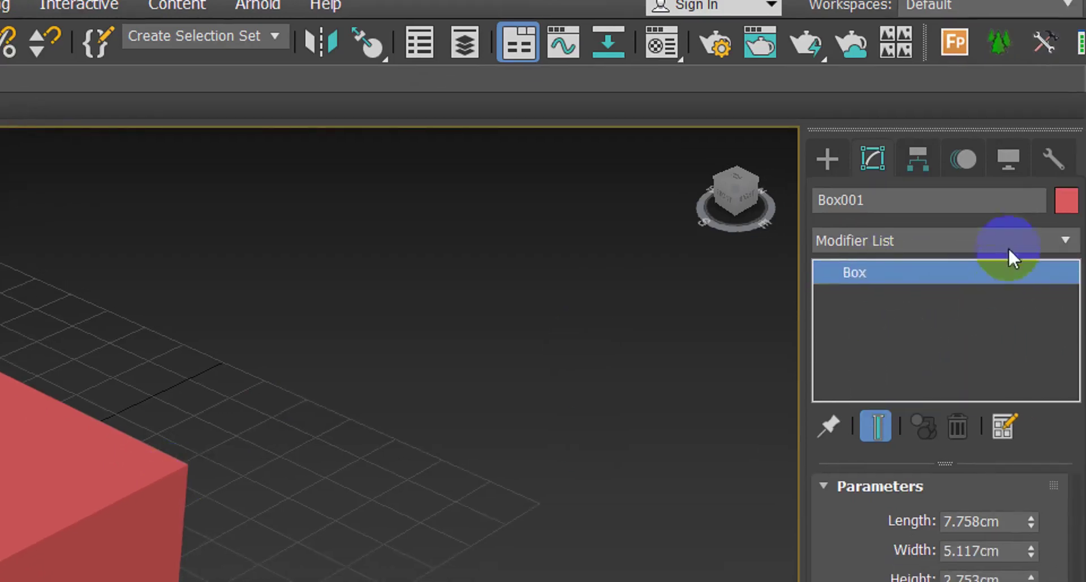
{"action": "left_click", "coordinate": [1008, 246]}
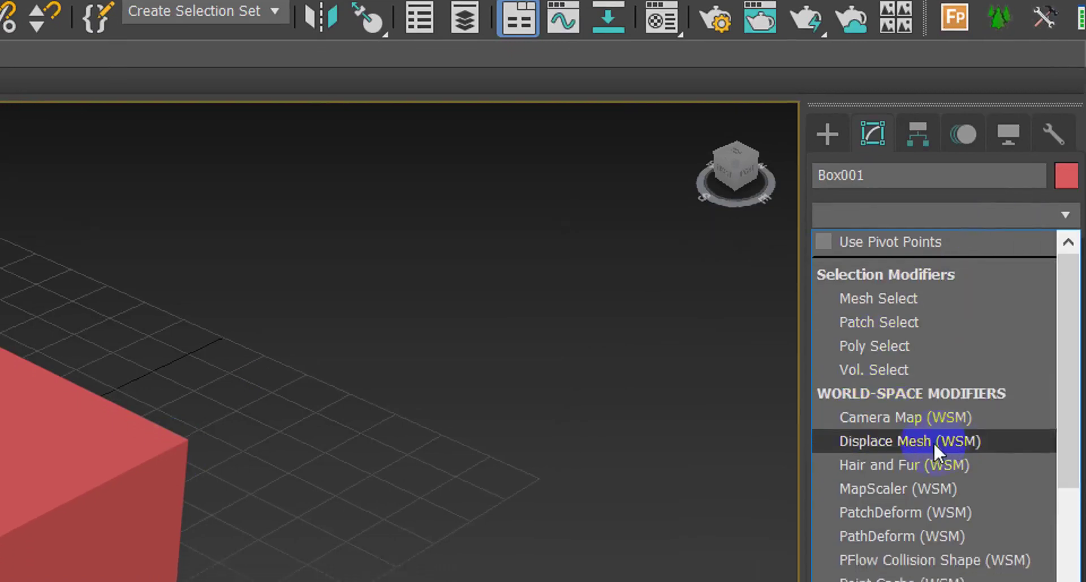
{"action": "left_click", "coordinate": [933, 441]}
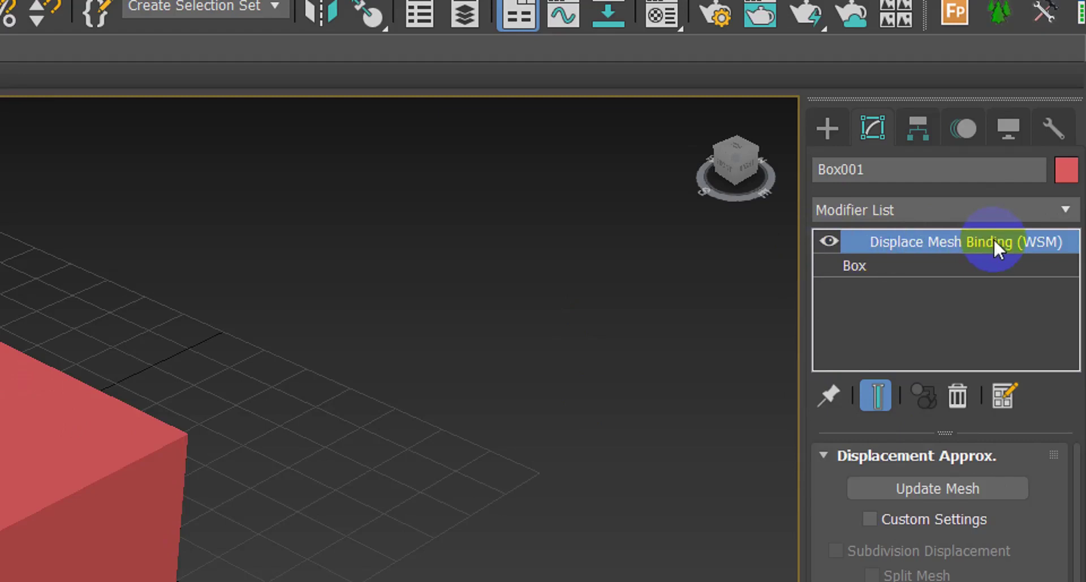
{"action": "left_click", "coordinate": [961, 396]}
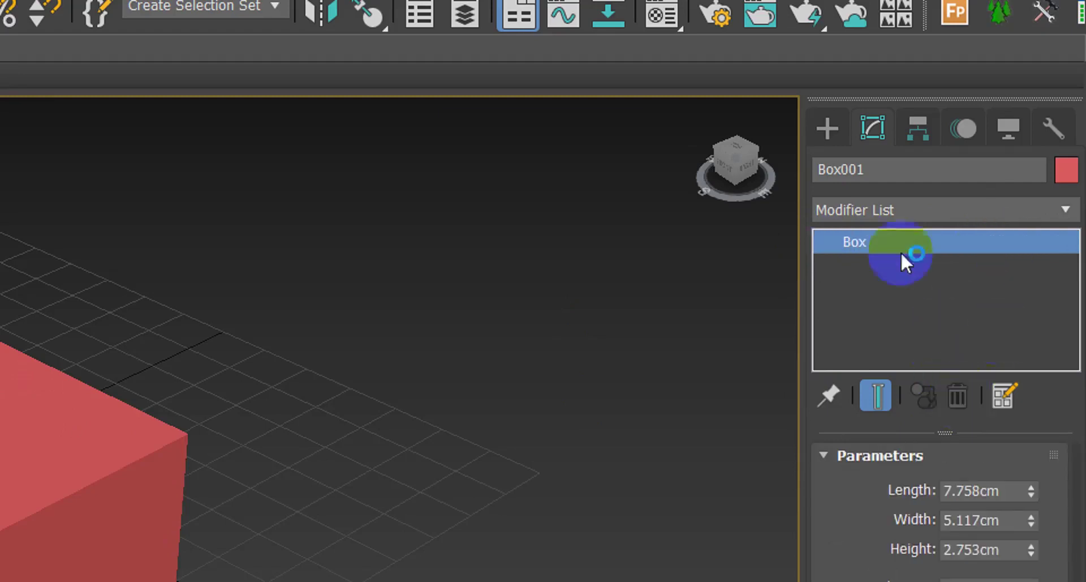
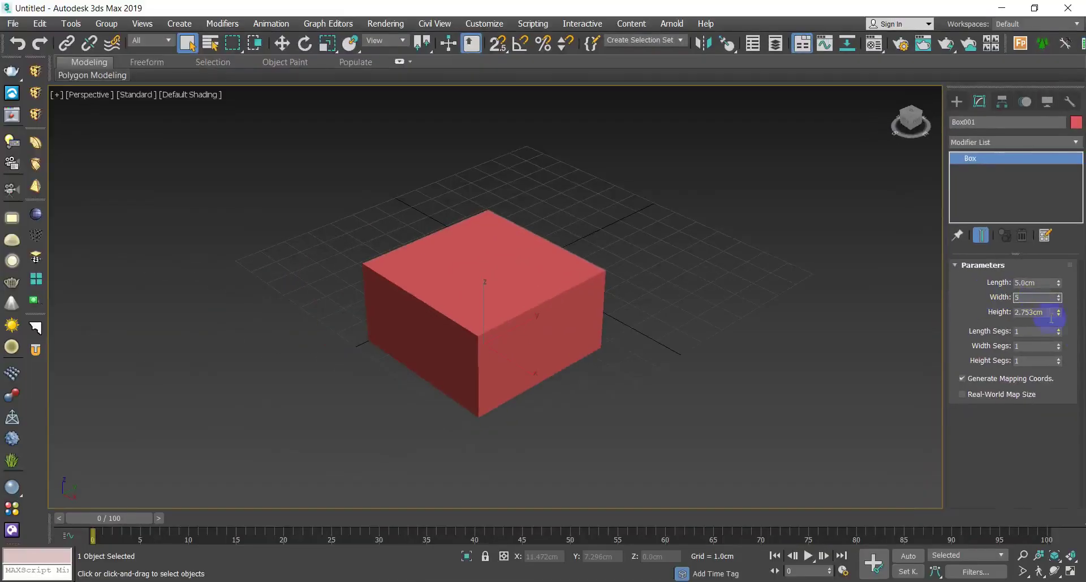
Step: Set the box's width and height to 5 cm and activate the Move tool
{"action": "key", "text": "Tab"}
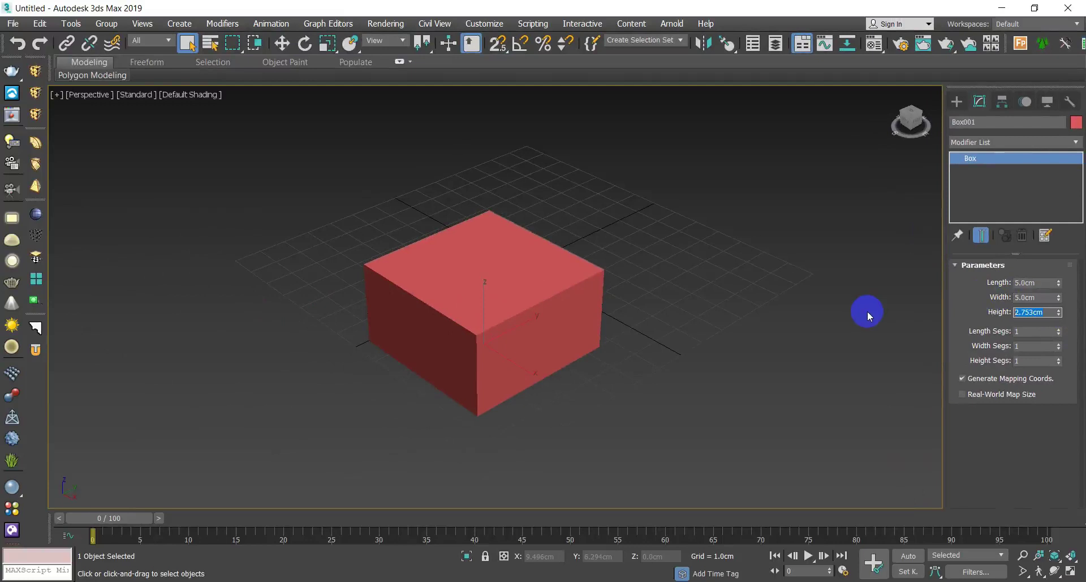
{"action": "type", "text": "5"}
{"action": "key", "text": "Return"}
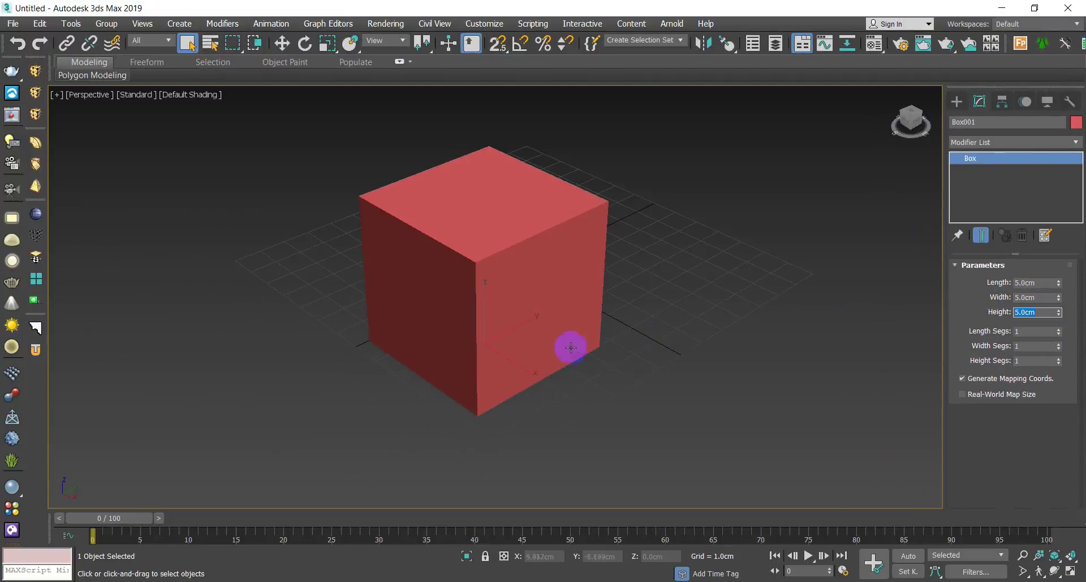
{"action": "middle_click_drag", "start_coordinate": [566, 346], "coordinate": [436, 240], "text": "alt"}
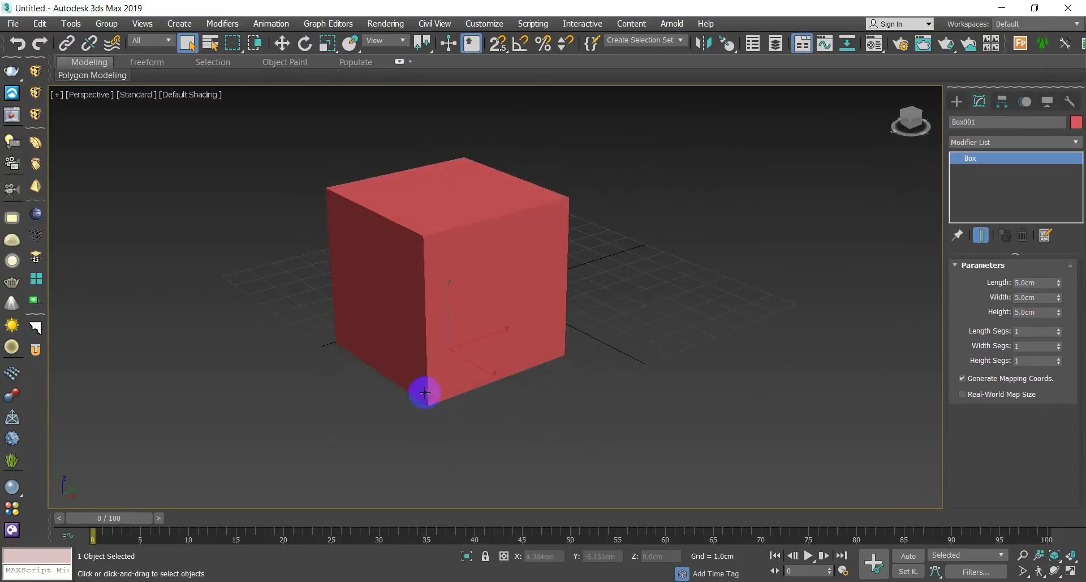
{"action": "middle_click_drag", "start_coordinate": [450, 410], "coordinate": [550, 405], "text": "alt"}
{"action": "key", "text": "w"}
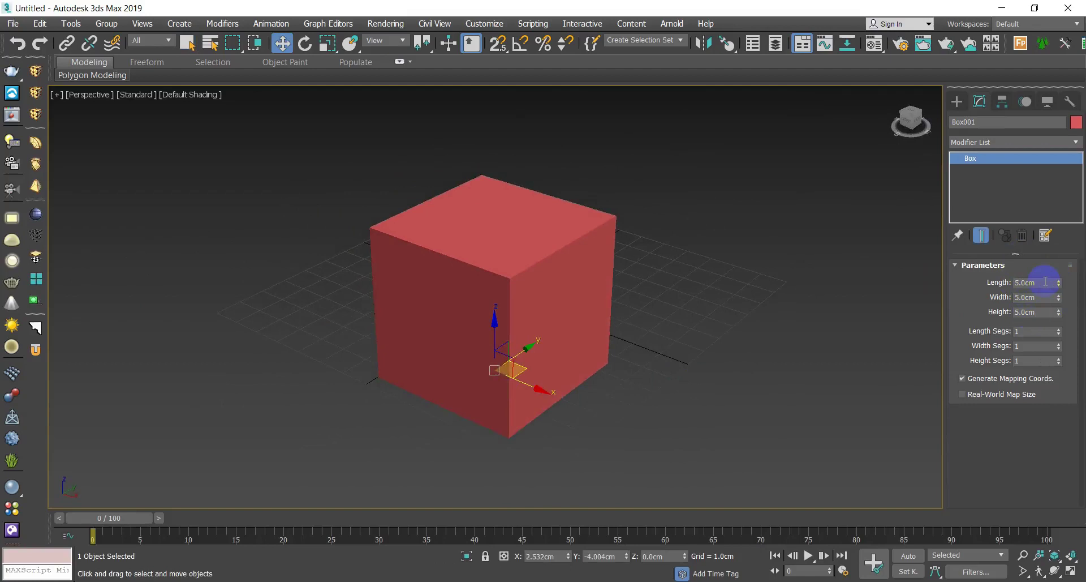
Step: Set the box's length, width and height to 6 cm each
{"action": "type", "text": "6"}
{"action": "left_click", "coordinate": [1030, 298]}
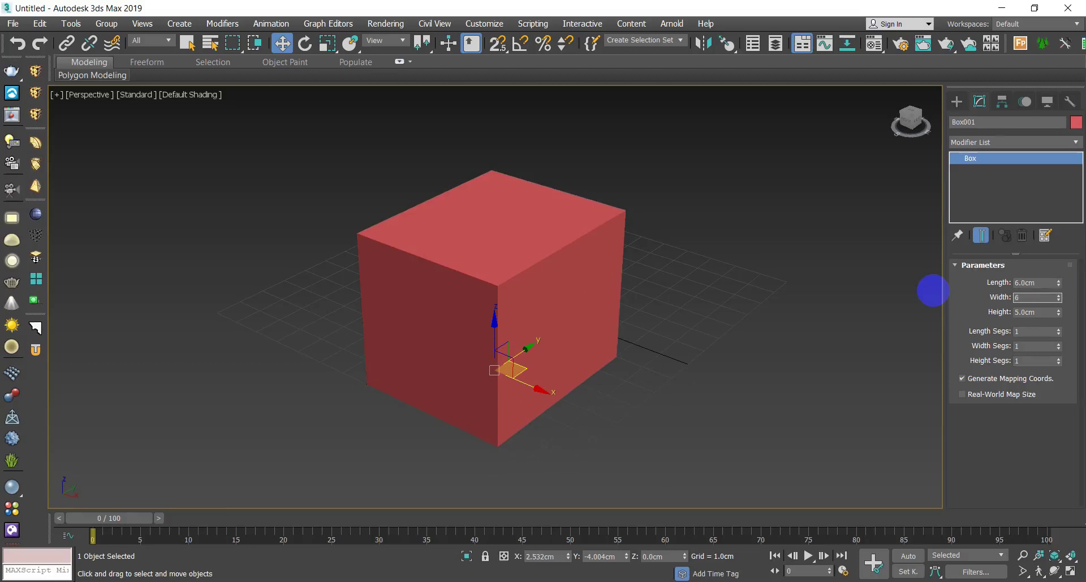
{"action": "key", "text": "Tab"}
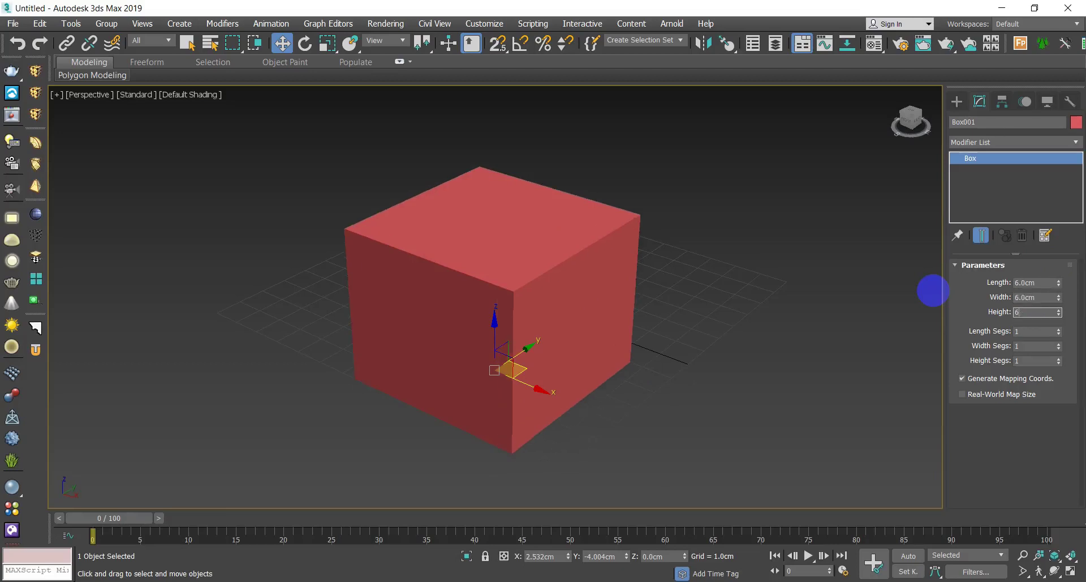
{"action": "key", "text": "Return"}
Step: Draw a second, narrower box freehand on the empty area beside the light red cube
{"action": "scroll", "coordinate": [539, 313], "scroll_direction": "down", "scroll_amount": 5}
{"action": "middle_click_drag", "start_coordinate": [535, 314], "coordinate": [516, 284]}
{"action": "middle_click_drag", "start_coordinate": [574, 345], "coordinate": [584, 391]}
{"action": "middle_click_drag", "start_coordinate": [650, 402], "coordinate": [573, 375], "text": "alt"}
{"action": "left_click", "coordinate": [584, 408]}
{"action": "right_click", "coordinate": [624, 381]}
{"action": "left_click", "coordinate": [639, 349]}
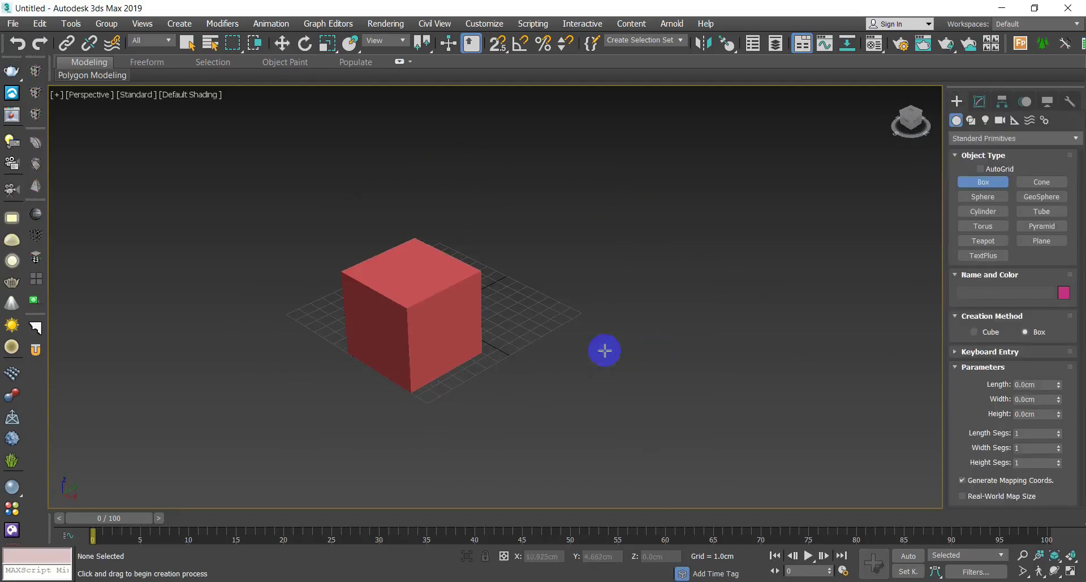
{"action": "left_click_drag", "start_coordinate": [604, 351], "coordinate": [567, 411]}
{"action": "left_click", "coordinate": [566, 371]}
{"action": "left_click", "coordinate": [568, 303]}
Step: Select both boxes together with a selection window, clear the selection and select only the light red cube
{"action": "key", "text": "w"}
{"action": "left_click_drag", "start_coordinate": [749, 183], "coordinate": [246, 329]}
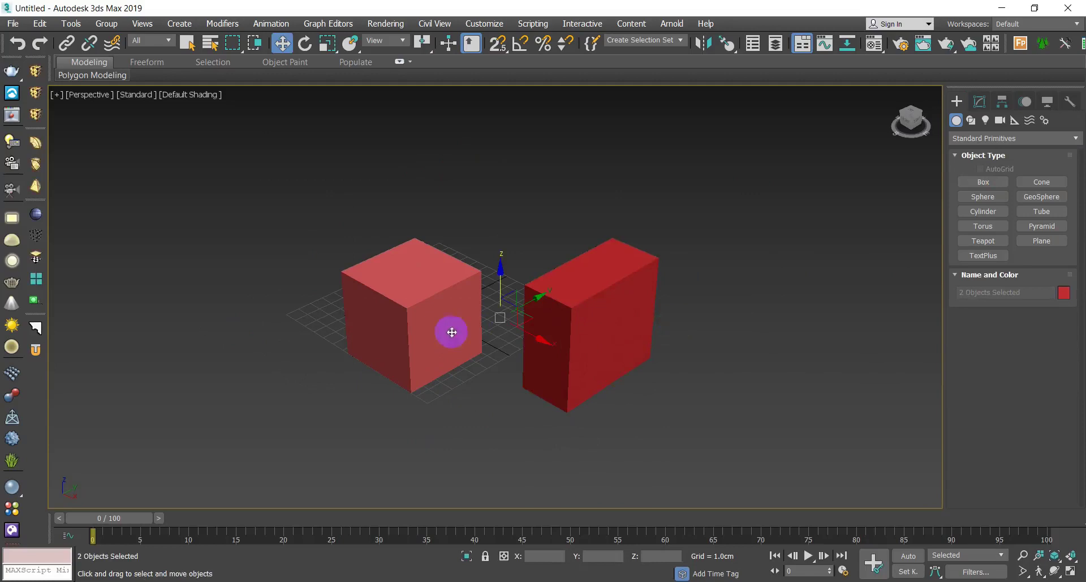
{"action": "left_click", "coordinate": [492, 426]}
{"action": "left_click", "coordinate": [444, 345]}
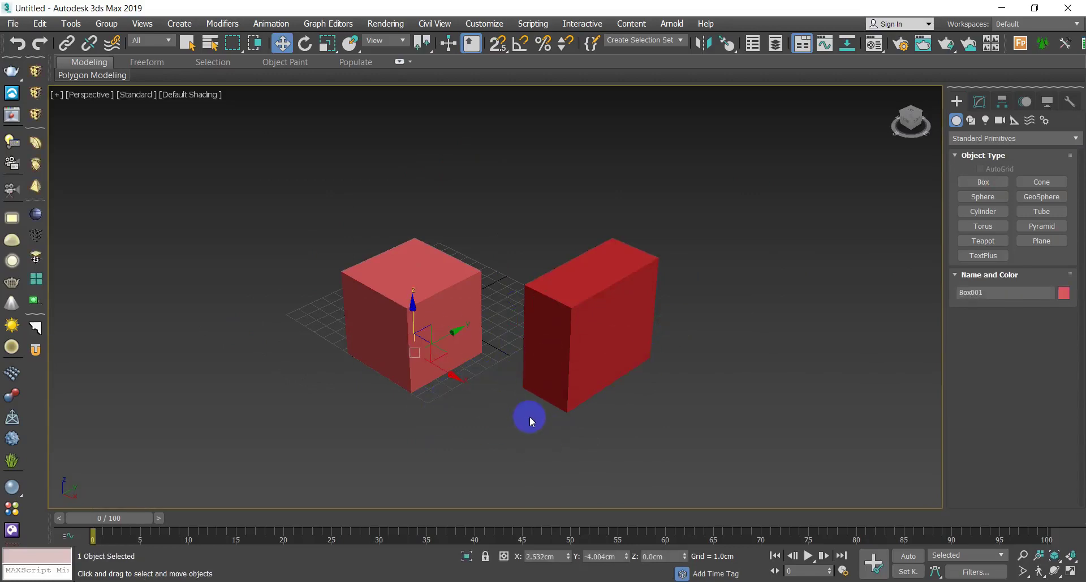
Step: Delete the darker red second box, reselect the light red cube and exit the Move tool
{"action": "left_click", "coordinate": [598, 346]}
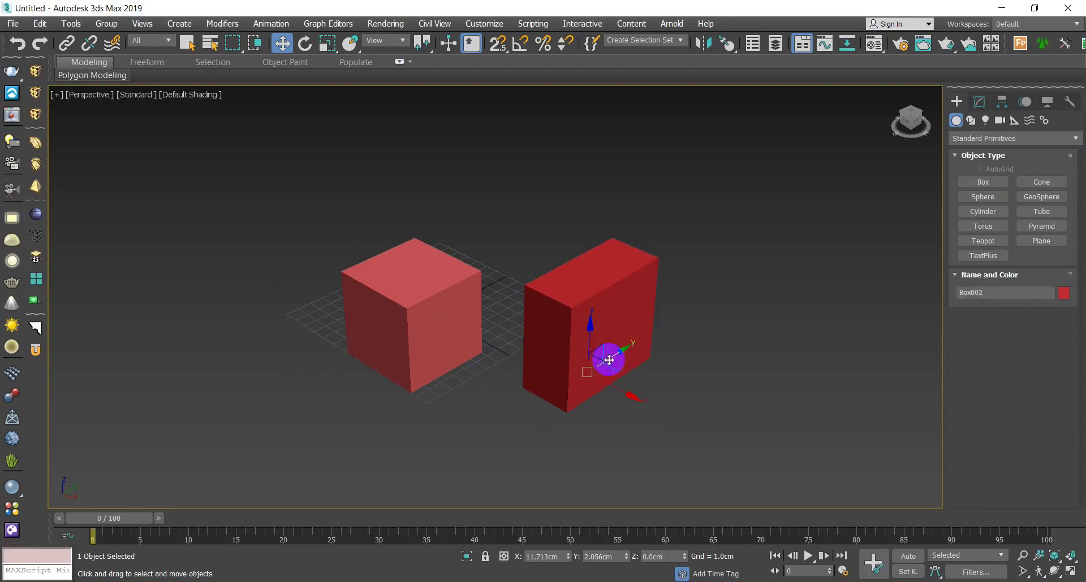
{"action": "key", "text": "Delete"}
{"action": "left_click", "coordinate": [459, 340]}
{"action": "scroll", "coordinate": [459, 340], "scroll_direction": "up", "scroll_amount": 3}
{"action": "middle_click_drag", "start_coordinate": [460, 340], "coordinate": [555, 388], "text": "alt"}
{"action": "key", "text": "q"}
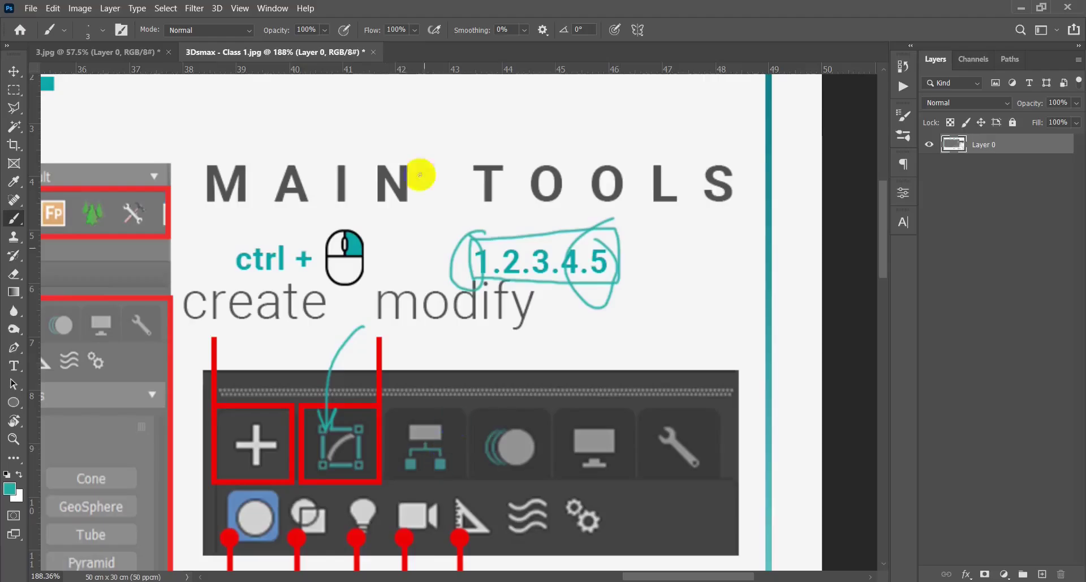
Step: Switch to Photoshop, brush a large cross over the Main Tools section and close 3Dsmax - Class 1.jpg without saving
{"action": "left_click_drag", "start_coordinate": [571, 192], "coordinate": [338, 398]}
{"action": "left_click_drag", "start_coordinate": [336, 214], "coordinate": [560, 413]}
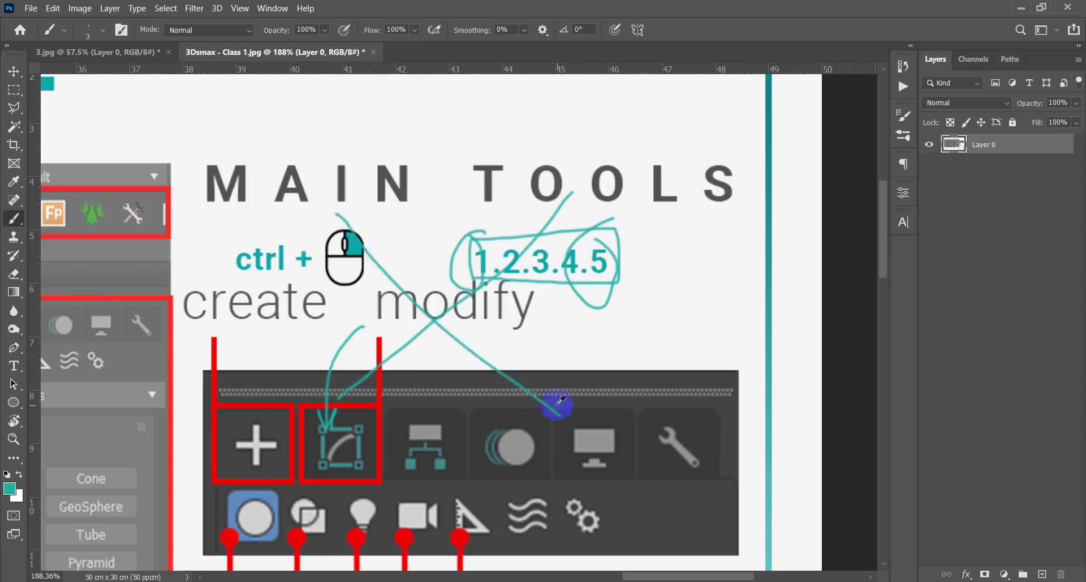
{"action": "scroll", "coordinate": [560, 400], "scroll_direction": "down", "scroll_amount": 6, "text": "alt"}
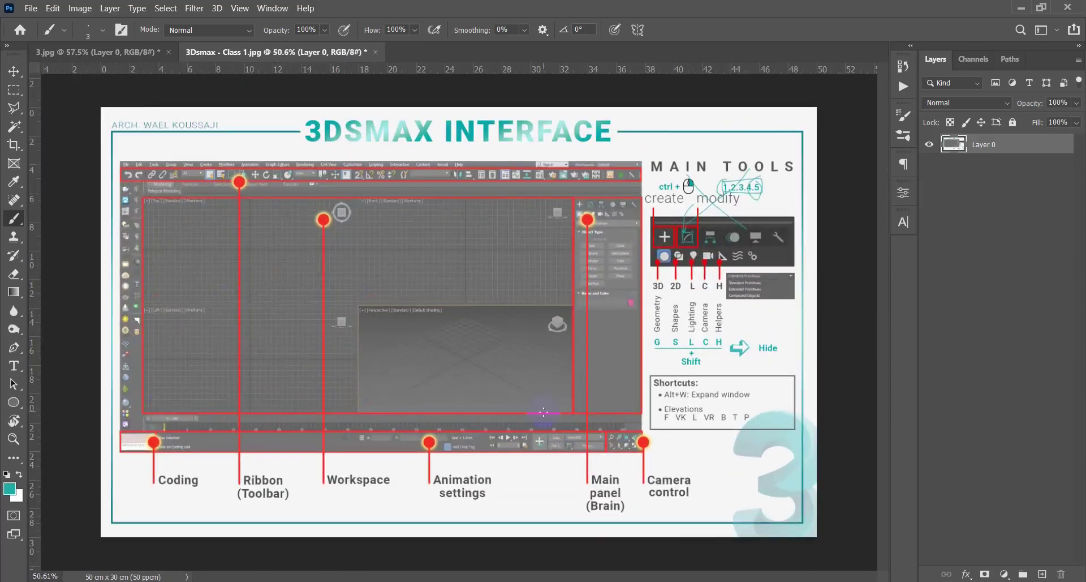
{"action": "left_click", "coordinate": [376, 52]}
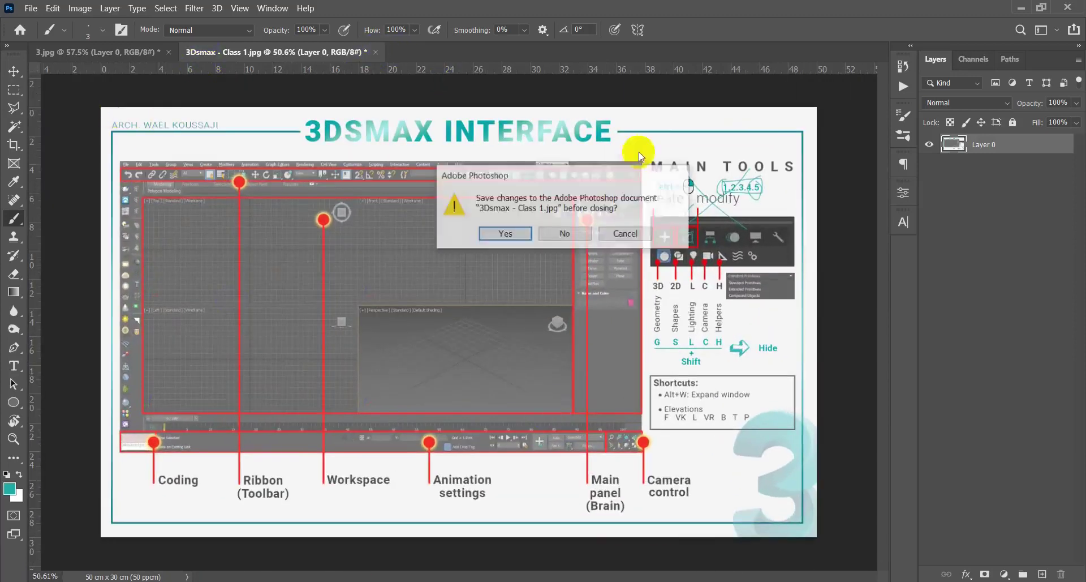
{"action": "left_click", "coordinate": [556, 232]}
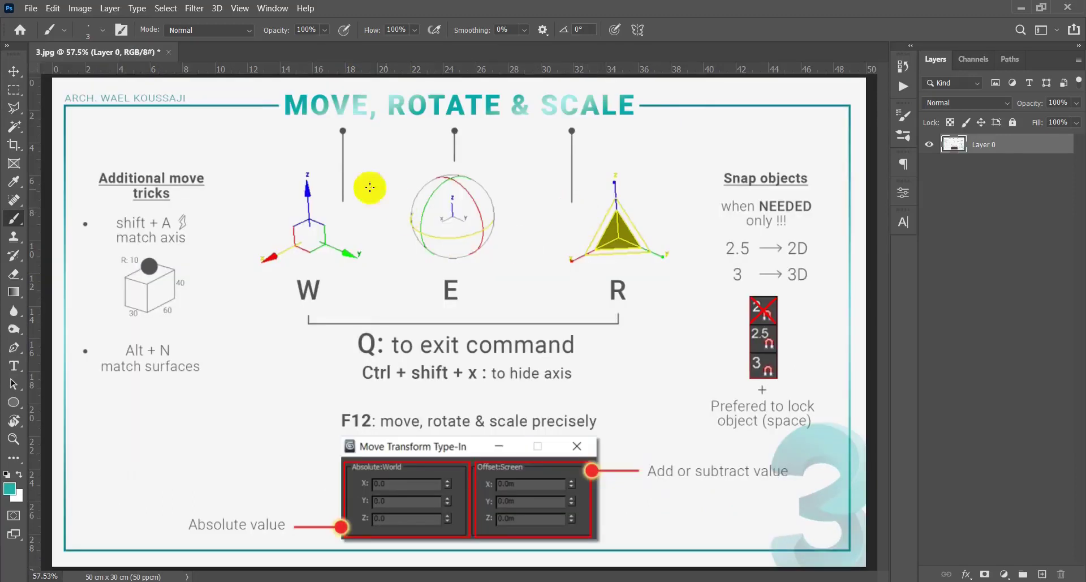
Step: Brush freehand outlines around the move, rotate and scale gizmos in 3.jpg, with small arrowheads on the first two outlines
{"action": "left_click_drag", "start_coordinate": [284, 121], "coordinate": [620, 123]}
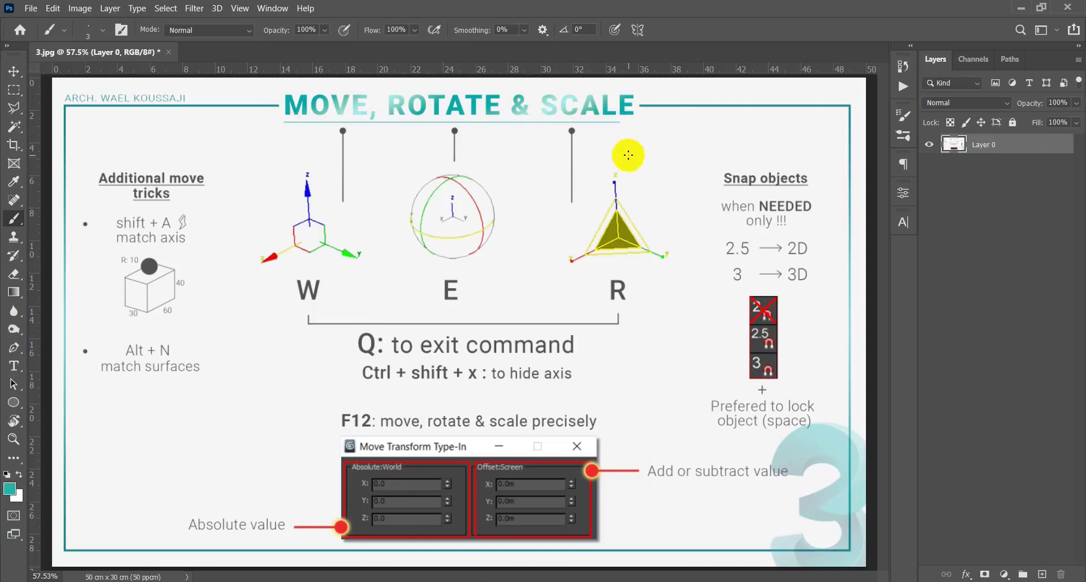
{"action": "key", "text": "ctrl+z"}
{"action": "scroll", "coordinate": [421, 234], "scroll_direction": "down", "scroll_amount": 7, "text": "alt"}
{"action": "scroll", "coordinate": [432, 247], "scroll_direction": "up", "scroll_amount": 10, "text": "alt"}
{"action": "left_click_drag", "start_coordinate": [433, 255], "coordinate": [416, 318]}
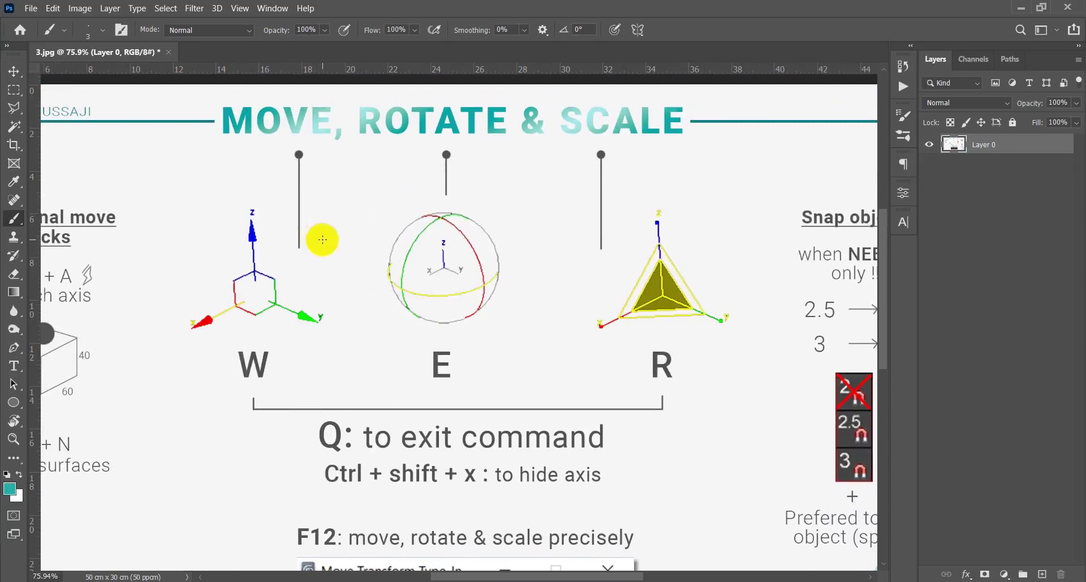
{"action": "mouse_move", "coordinate": [323, 242]}
{"action": "left_mouse_down"}
{"action": "mouse_move", "coordinate": [316, 223]}
{"action": "mouse_move", "coordinate": [189, 213]}
{"action": "mouse_move", "coordinate": [177, 332]}
{"action": "mouse_move", "coordinate": [318, 232]}
{"action": "left_mouse_up"}
{"action": "mouse_move", "coordinate": [499, 223]}
{"action": "left_mouse_down"}
{"action": "mouse_move", "coordinate": [391, 330]}
{"action": "mouse_move", "coordinate": [507, 237]}
{"action": "left_mouse_up"}
{"action": "left_click_drag", "start_coordinate": [310, 217], "coordinate": [324, 207]}
{"action": "left_click_drag", "start_coordinate": [482, 204], "coordinate": [496, 194]}
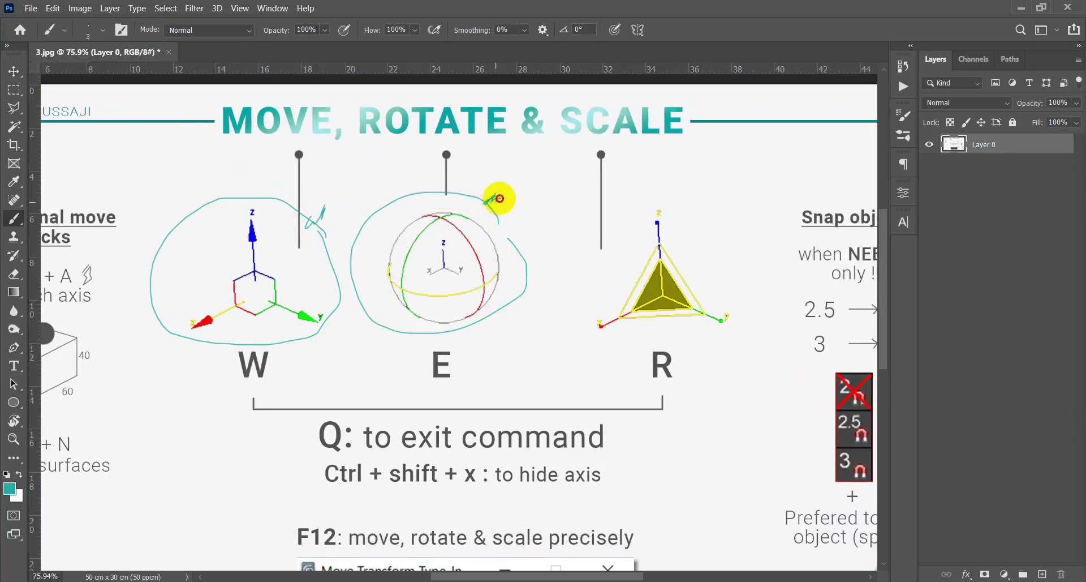
{"action": "mouse_move", "coordinate": [701, 208]}
{"action": "left_mouse_down"}
{"action": "mouse_move", "coordinate": [572, 329]}
{"action": "mouse_move", "coordinate": [717, 219]}
{"action": "left_mouse_up"}
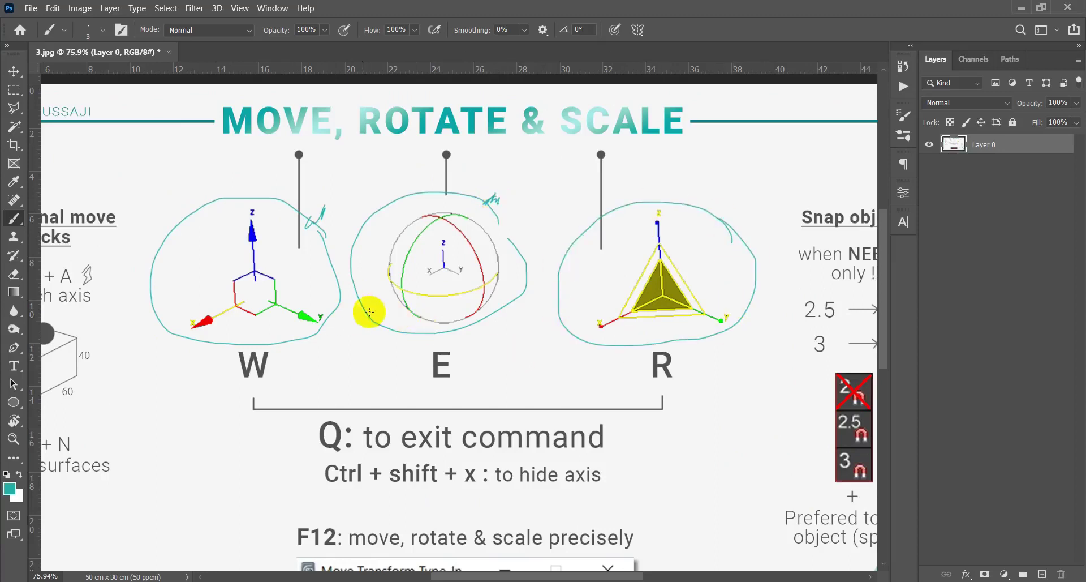
Step: Brush several loops around the letter W beneath the move gizmo
{"action": "scroll", "coordinate": [371, 300], "scroll_direction": "down", "scroll_amount": 3, "text": "alt"}
{"action": "scroll", "coordinate": [461, 310], "scroll_direction": "up", "scroll_amount": 4, "text": "alt"}
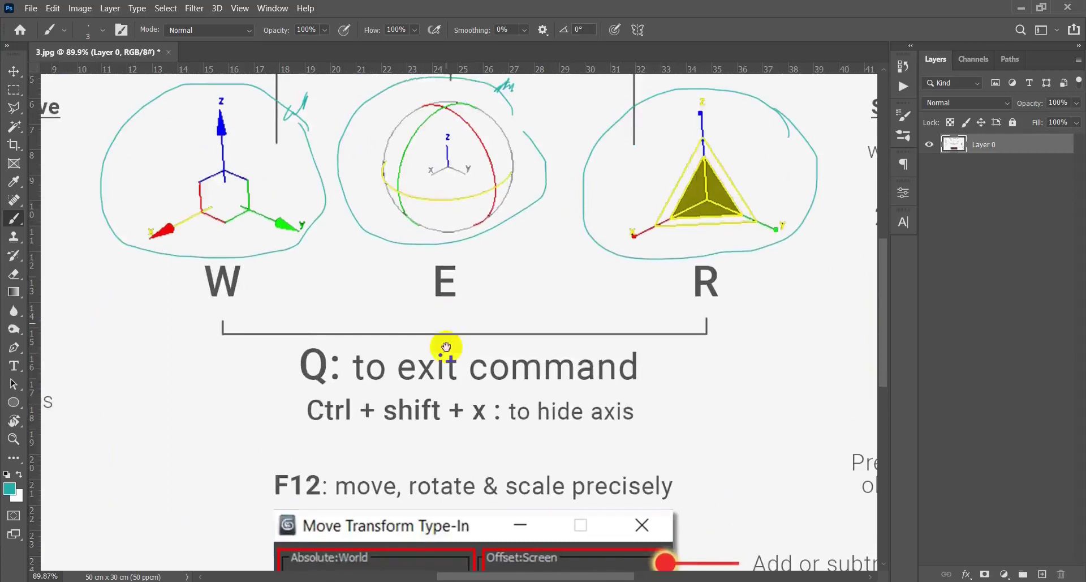
{"action": "scroll", "coordinate": [308, 393], "scroll_direction": "down", "scroll_amount": 2, "text": "alt"}
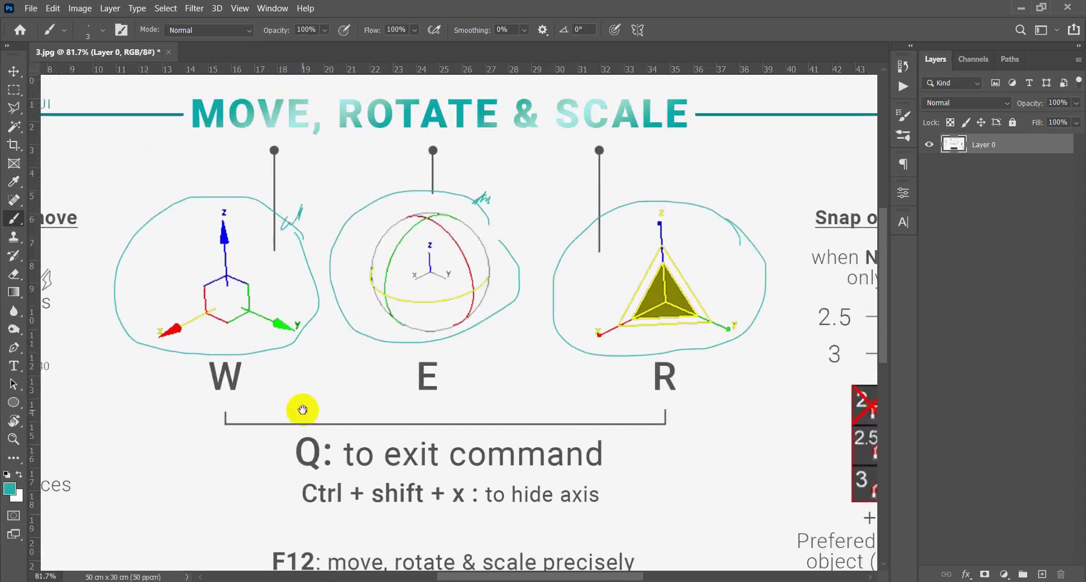
{"action": "mouse_move", "coordinate": [233, 394]}
{"action": "left_mouse_down"}
{"action": "mouse_move", "coordinate": [267, 374]}
{"action": "mouse_move", "coordinate": [213, 388]}
{"action": "mouse_move", "coordinate": [198, 360]}
{"action": "left_mouse_up"}
Step: Switch to 3ds Max and move the box along X to about 9.04 cm, and along Y to about 0.46 cm
{"action": "key", "text": "alt+Tab"}
{"action": "middle_click_drag", "start_coordinate": [582, 323], "coordinate": [556, 363], "text": "alt"}
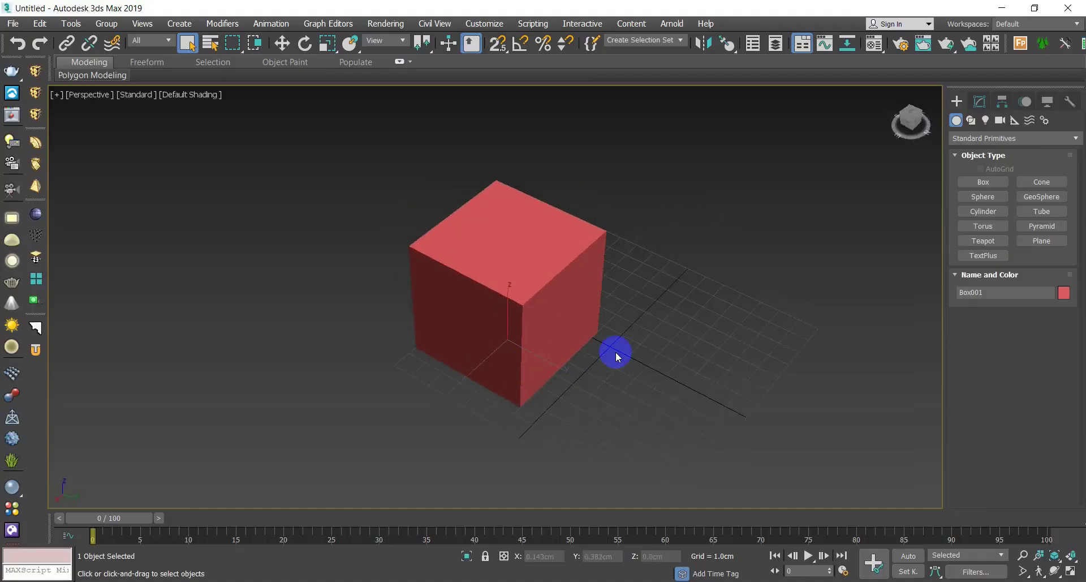
{"action": "key", "text": "w"}
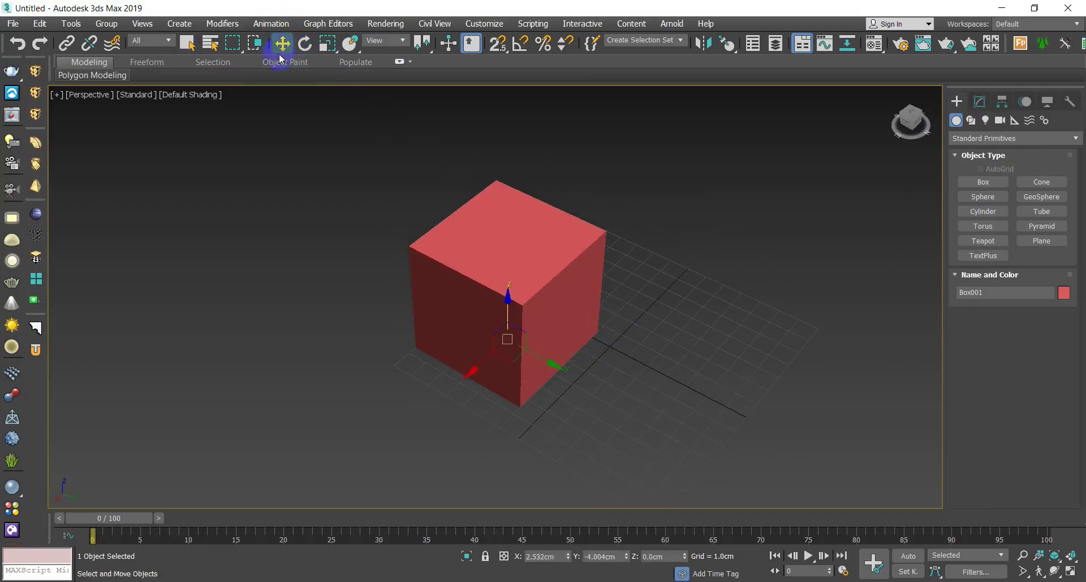
{"action": "middle_click_drag", "start_coordinate": [519, 347], "coordinate": [521, 322]}
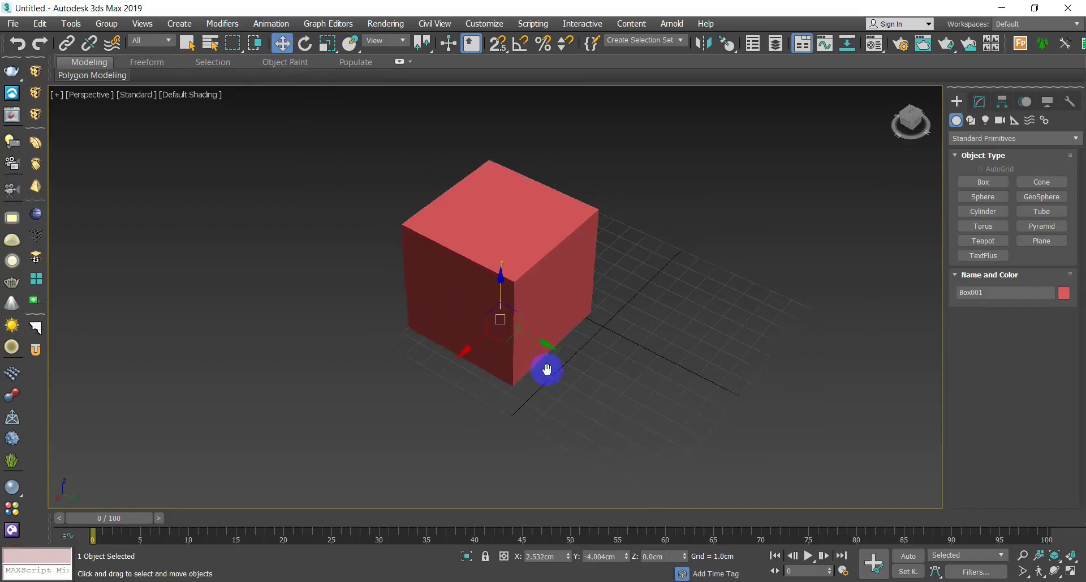
{"action": "middle_click_drag", "start_coordinate": [548, 369], "coordinate": [527, 372]}
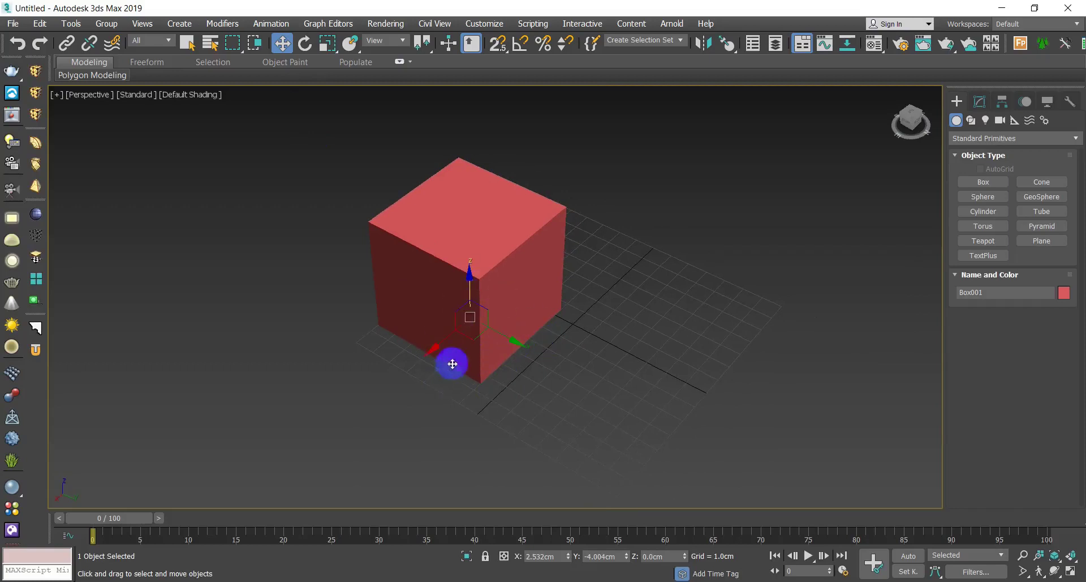
{"action": "left_click_drag", "start_coordinate": [444, 342], "coordinate": [308, 397]}
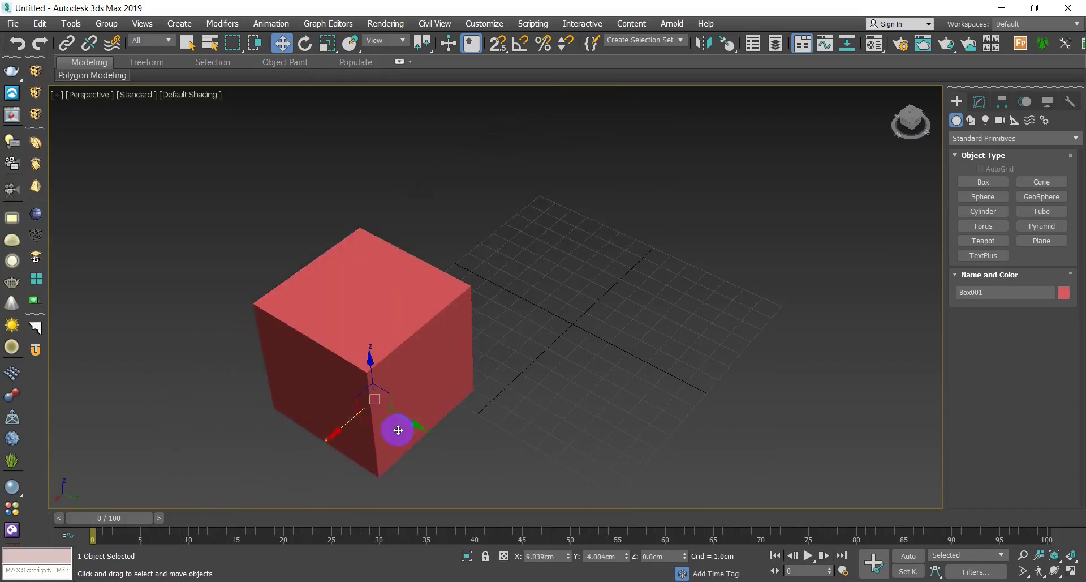
{"action": "left_click_drag", "start_coordinate": [414, 427], "coordinate": [528, 441]}
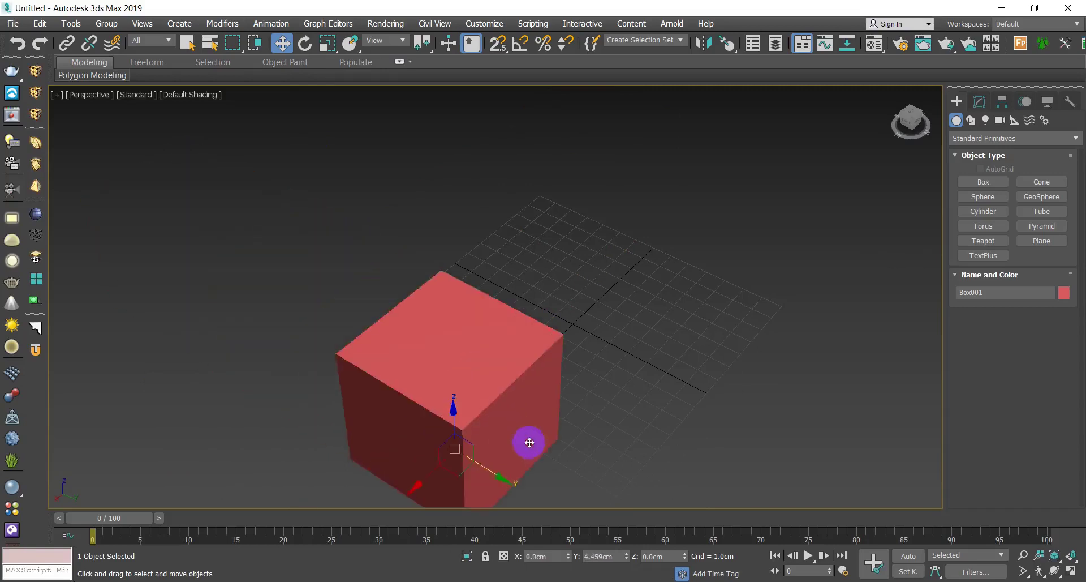
Step: Try a Z-axis move, and reposition the box by its plane handles to about X 4.59, Y 1.68, Z 1.31 cm, undoing the last move
{"action": "left_click_drag", "start_coordinate": [453, 417], "coordinate": [453, 302]}
{"action": "right_click", "coordinate": [452, 302]}
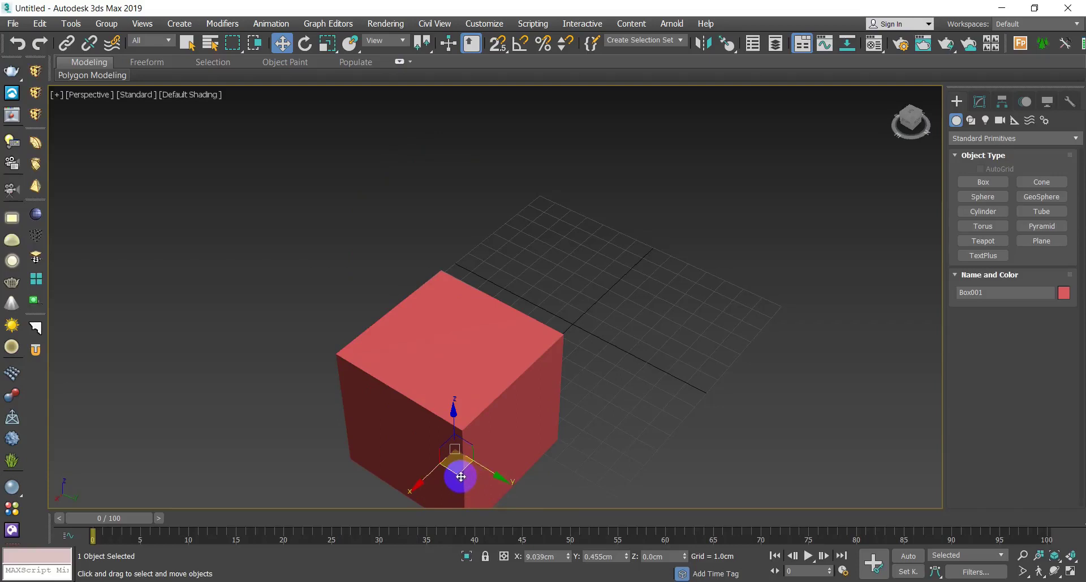
{"action": "left_click_drag", "start_coordinate": [461, 475], "coordinate": [494, 298]}
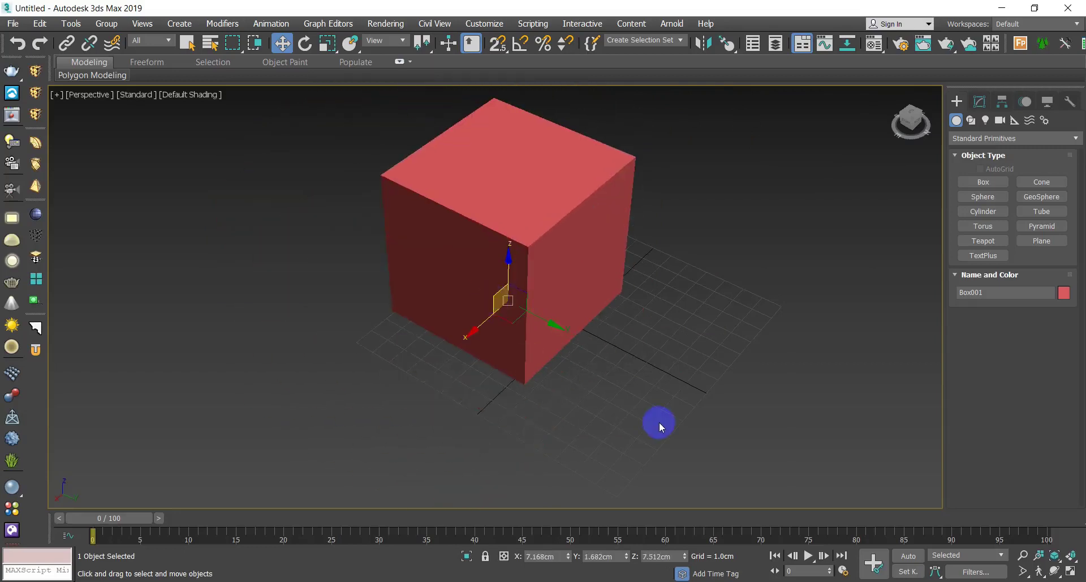
{"action": "key", "text": "ctrl+z"}
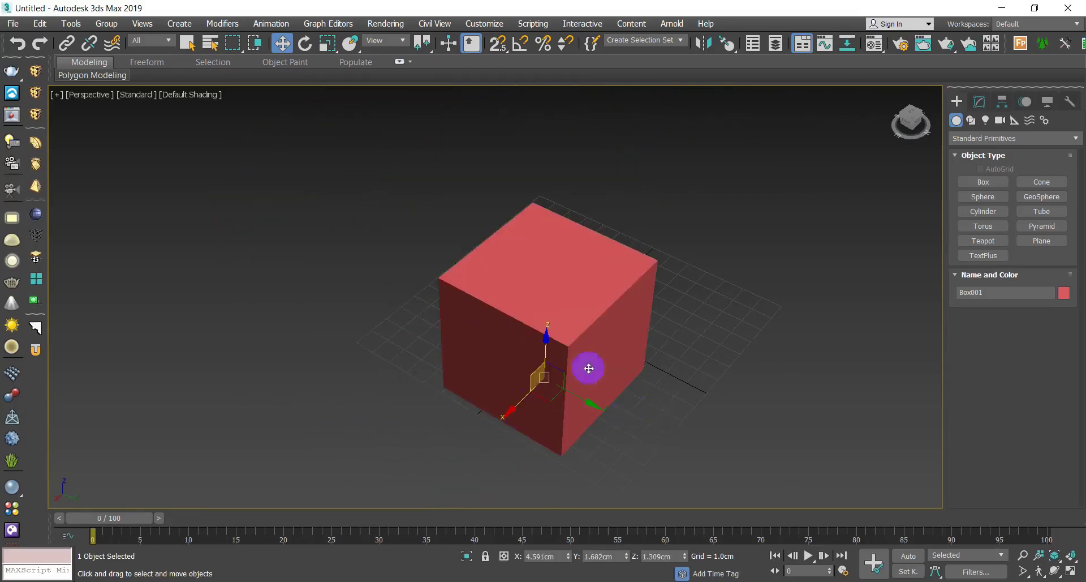
Step: Switch to Photoshop and brush circles around the letters E and R beneath the rotate and scale gizmos
{"action": "left_click", "coordinate": [368, 581]}
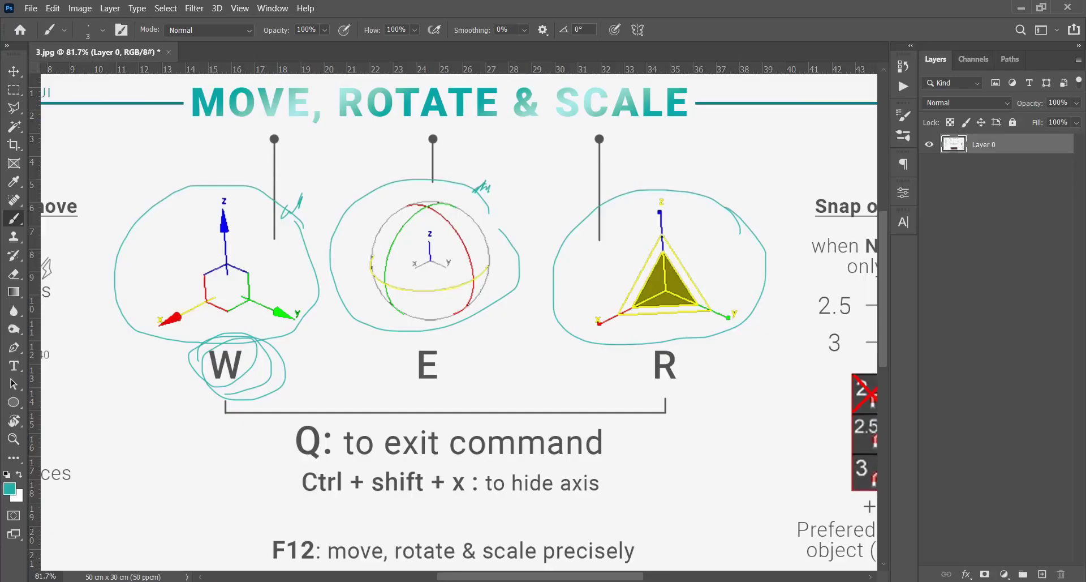
{"action": "left_click_drag", "start_coordinate": [468, 323], "coordinate": [430, 378]}
{"action": "mouse_move", "coordinate": [714, 333]}
{"action": "left_mouse_down"}
{"action": "mouse_move", "coordinate": [596, 361]}
{"action": "mouse_move", "coordinate": [666, 362]}
{"action": "left_mouse_up"}
Step: Switch to 3ds Max and rotate the box freehand with the Rotate tool to about X -15.6, Y -52.1, Z 80.5 degrees
{"action": "key", "text": "alt+Tab"}
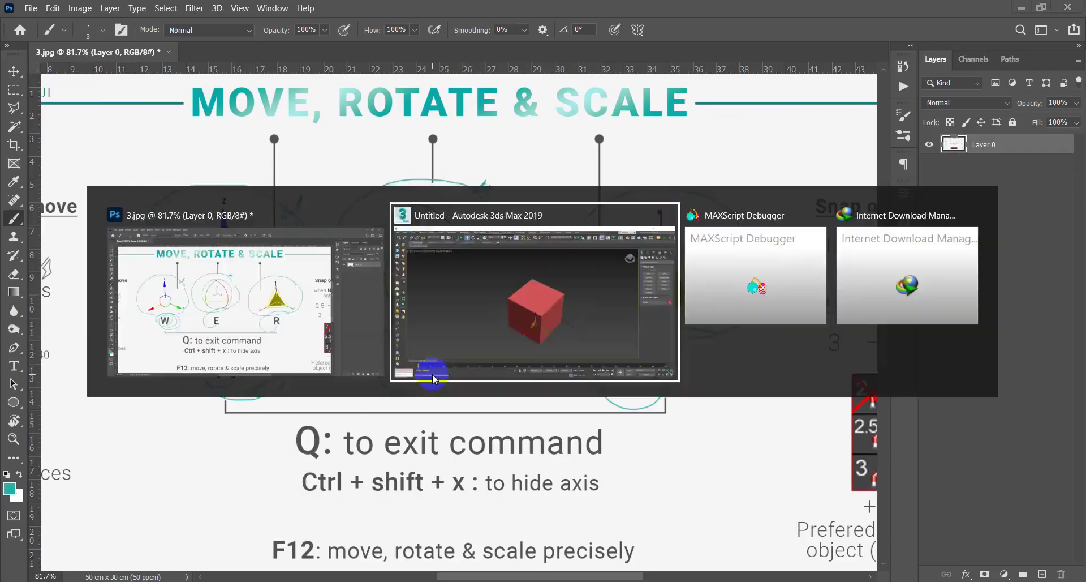
{"action": "middle_click_drag", "start_coordinate": [589, 351], "coordinate": [567, 341]}
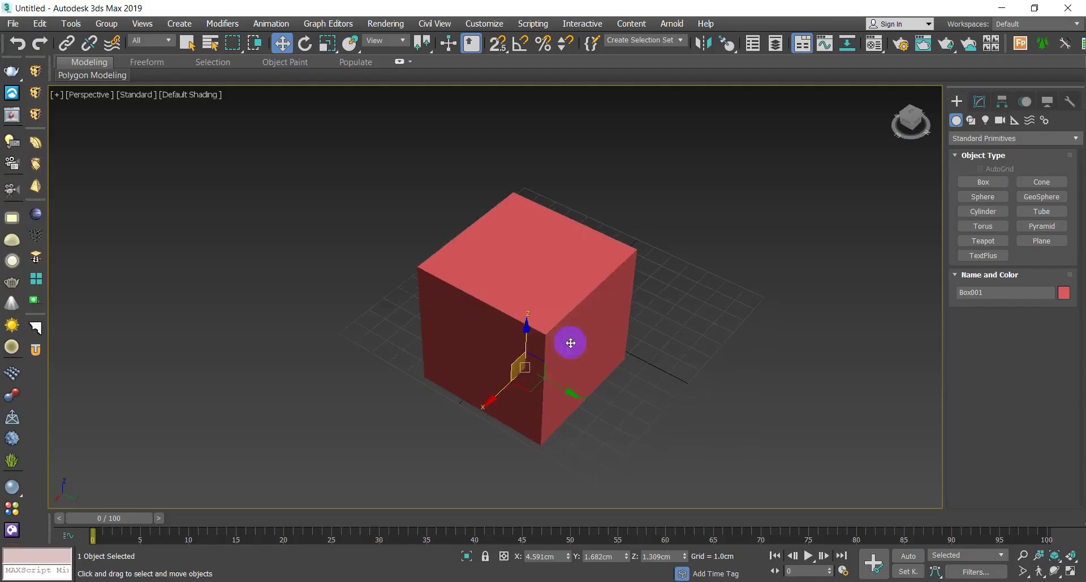
{"action": "key", "text": "e"}
{"action": "middle_click_drag", "start_coordinate": [583, 375], "coordinate": [519, 357], "text": "alt"}
{"action": "left_click_drag", "start_coordinate": [485, 329], "coordinate": [493, 269]}
{"action": "right_click", "coordinate": [493, 268]}
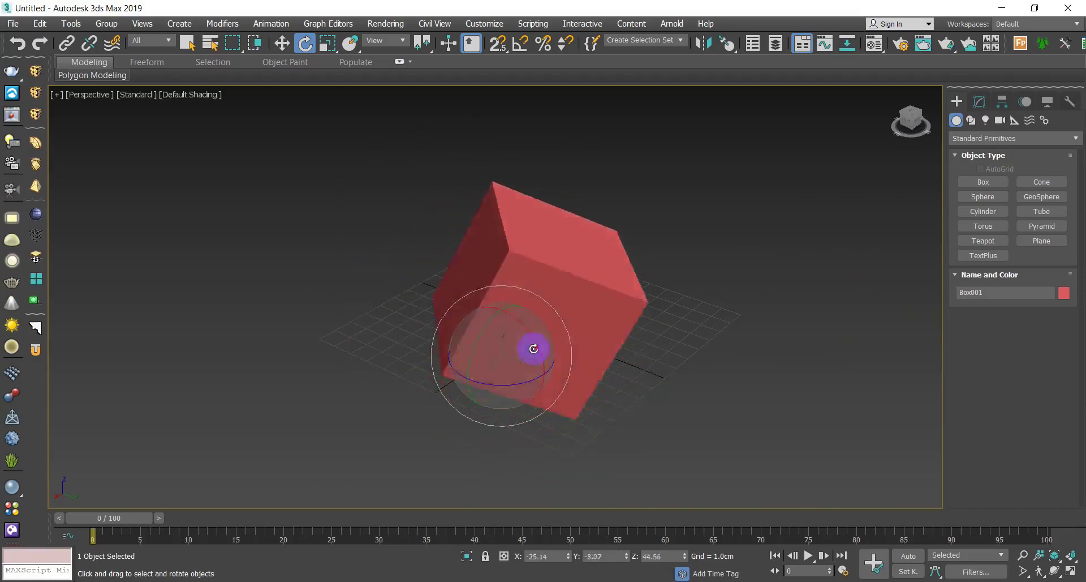
{"action": "left_click_drag", "start_coordinate": [444, 344], "coordinate": [547, 327]}
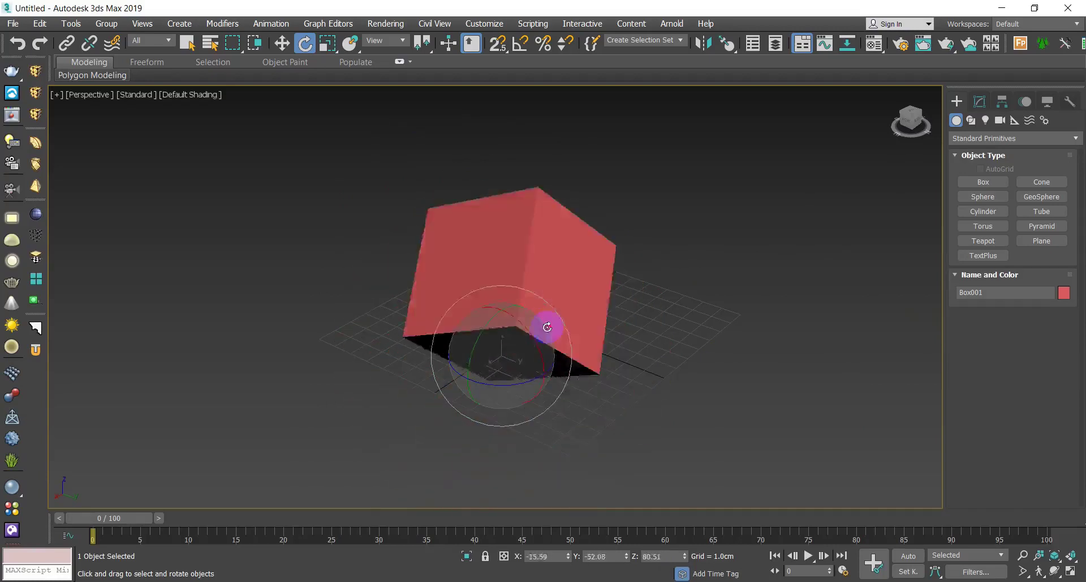
Step: Try further freehand rotations of the box with the Rotate tool
{"action": "left_click_drag", "start_coordinate": [494, 360], "coordinate": [550, 397]}
{"action": "left_click_drag", "start_coordinate": [482, 357], "coordinate": [526, 439]}
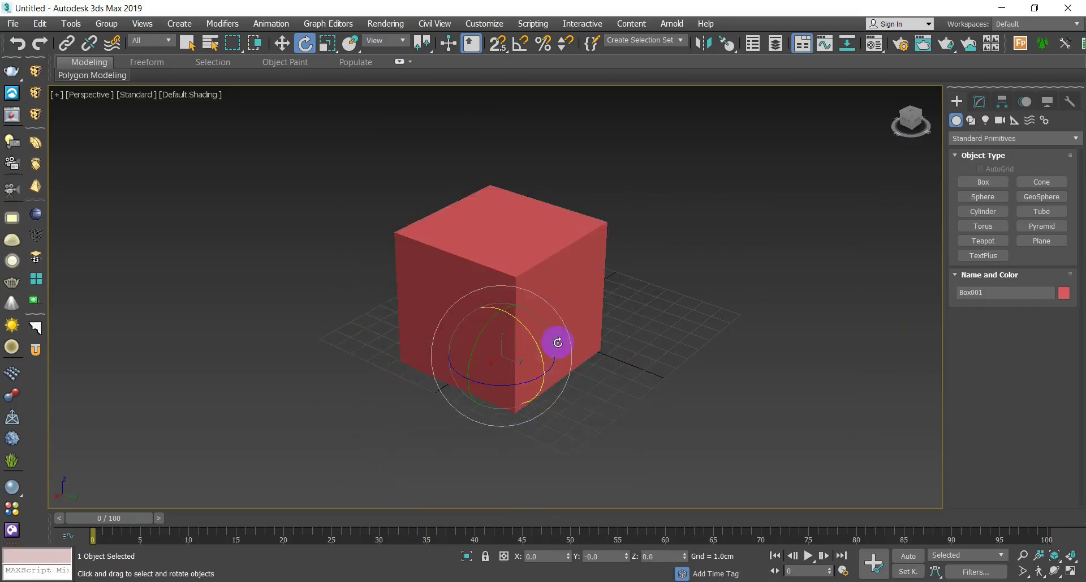
Step: Try scaling the box uniformly with the Scale tool, undoing or cancelling each attempt
{"action": "key", "text": "r"}
{"action": "scroll", "coordinate": [490, 373], "scroll_direction": "down", "scroll_amount": 3}
{"action": "middle_click_drag", "start_coordinate": [490, 372], "coordinate": [502, 414], "text": "alt"}
{"action": "left_click_drag", "start_coordinate": [480, 373], "coordinate": [473, 414]}
{"action": "key", "text": "ctrl+z"}
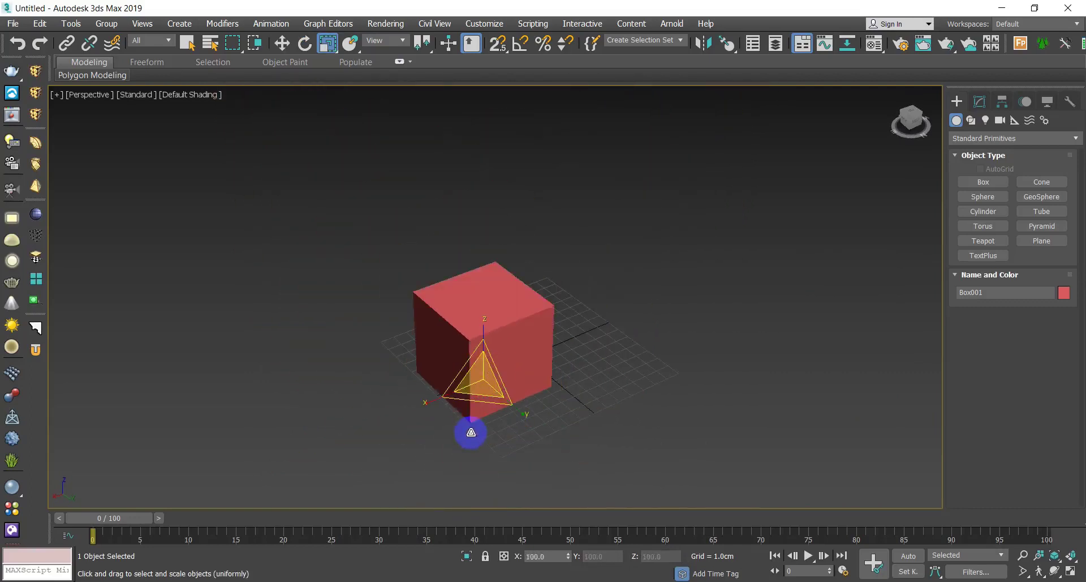
{"action": "left_click_drag", "start_coordinate": [492, 375], "coordinate": [572, 315]}
{"action": "right_click", "coordinate": [482, 367]}
Step: Try scaling the box by its two-axis plane handles, revert the attempts and return to the Move tool
{"action": "left_click_drag", "start_coordinate": [466, 369], "coordinate": [302, 355]}
{"action": "key", "text": "ctrl+z"}
{"action": "mouse_move", "coordinate": [485, 397]}
{"action": "left_mouse_down"}
{"action": "mouse_move", "coordinate": [470, 510]}
{"action": "mouse_move", "coordinate": [497, 400]}
{"action": "left_mouse_up"}
{"action": "right_click", "coordinate": [497, 400]}
{"action": "key", "text": "w"}
{"action": "mouse_move", "coordinate": [447, 420]}
{"action": "middle_mouse_down", "text": "alt"}
{"action": "mouse_move", "coordinate": [512, 417]}
{"action": "mouse_move", "coordinate": [458, 405]}
{"action": "middle_mouse_up", "text": "alt"}
{"action": "middle_click_drag", "start_coordinate": [624, 384], "coordinate": [503, 418], "text": "alt"}
{"action": "middle_click_drag", "start_coordinate": [513, 381], "coordinate": [533, 371]}
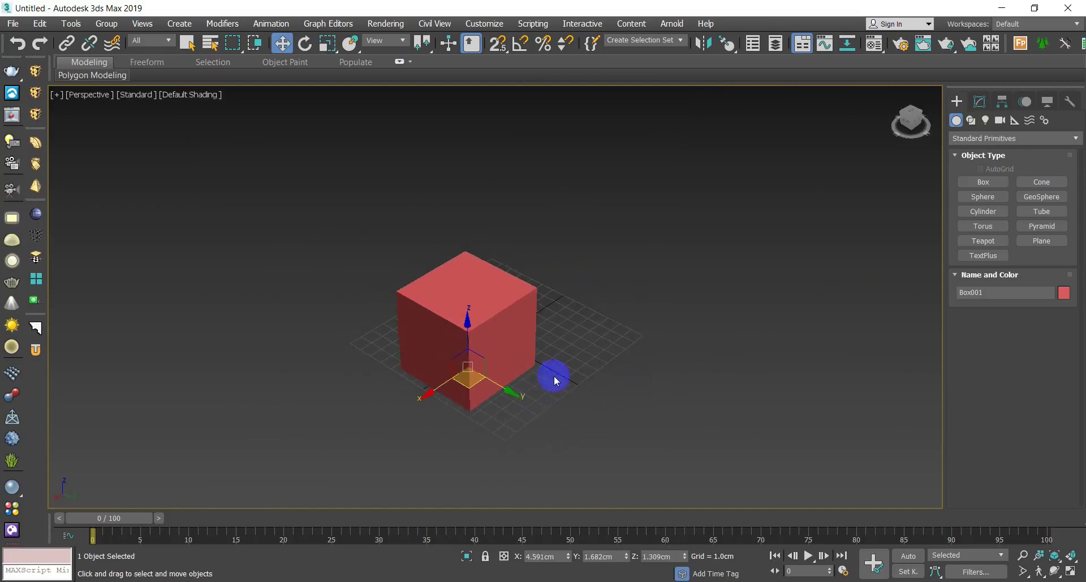
Step: Switch to Photoshop and brush circles around the Q shortcut and around the row of letters W, E and R
{"action": "key", "text": "alt+Tab"}
{"action": "left_click", "coordinate": [492, 342]}
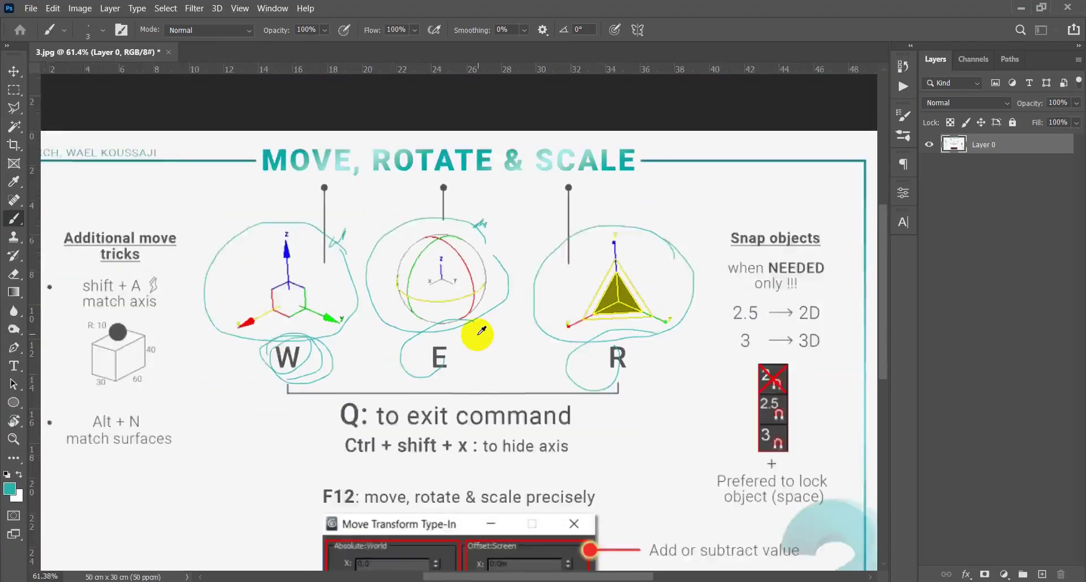
{"action": "scroll", "coordinate": [479, 334], "scroll_direction": "down", "scroll_amount": 1, "text": "alt"}
{"action": "scroll", "coordinate": [415, 418], "scroll_direction": "up", "scroll_amount": 3, "text": "alt"}
{"action": "left_click_drag", "start_coordinate": [453, 368], "coordinate": [423, 459]}
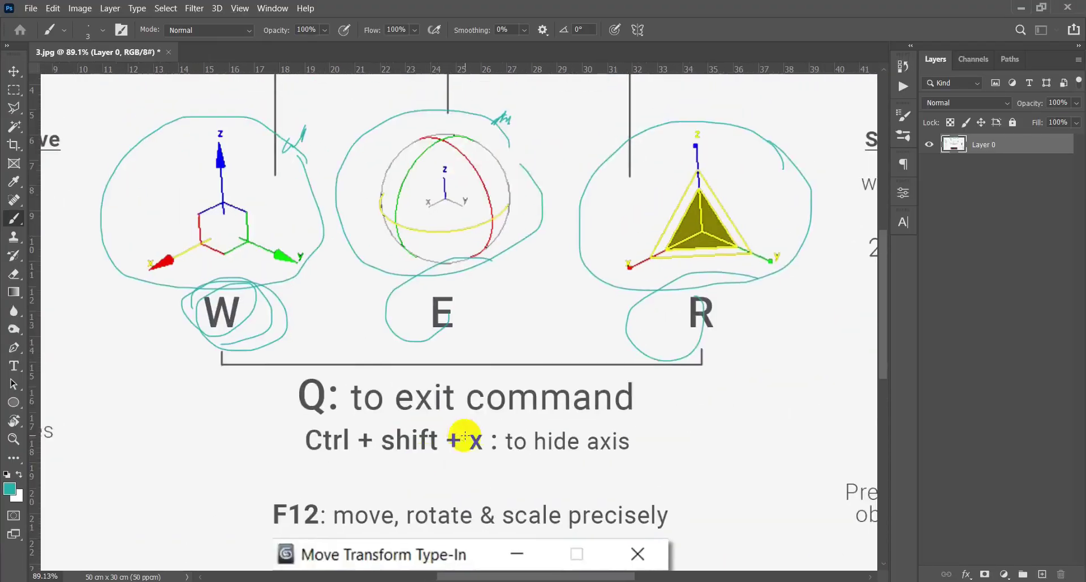
{"action": "mouse_move", "coordinate": [321, 417]}
{"action": "left_mouse_down"}
{"action": "mouse_move", "coordinate": [298, 370]}
{"action": "mouse_move", "coordinate": [322, 412]}
{"action": "mouse_move", "coordinate": [604, 434]}
{"action": "left_mouse_up"}
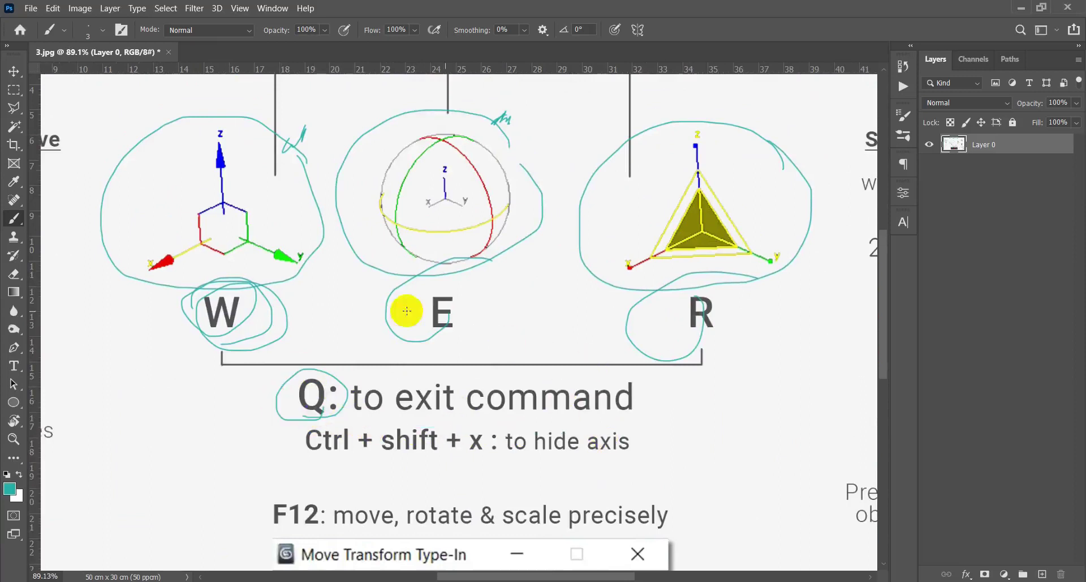
{"action": "mouse_move", "coordinate": [202, 271]}
{"action": "left_mouse_down"}
{"action": "mouse_move", "coordinate": [233, 333]}
{"action": "mouse_move", "coordinate": [702, 355]}
{"action": "mouse_move", "coordinate": [158, 298]}
{"action": "left_mouse_up"}
{"action": "left_click_drag", "start_coordinate": [332, 355], "coordinate": [299, 436]}
Step: Switch to 3ds Max and exit the Move tool to plain object selection
{"action": "key", "text": "alt+Tab"}
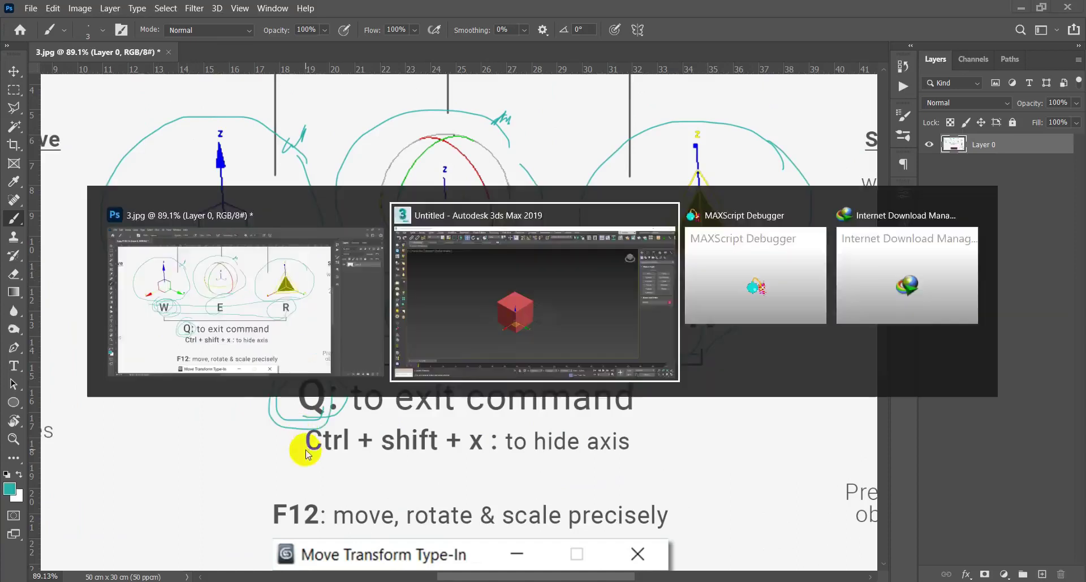
{"action": "left_click_drag", "start_coordinate": [478, 333], "coordinate": [473, 296]}
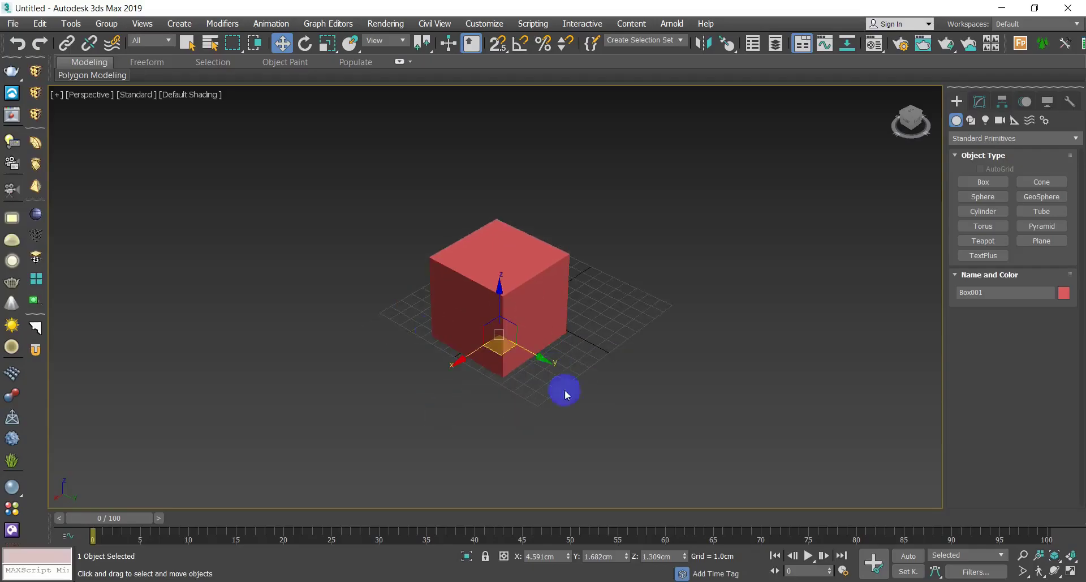
{"action": "middle_click_drag", "start_coordinate": [520, 284], "coordinate": [494, 298]}
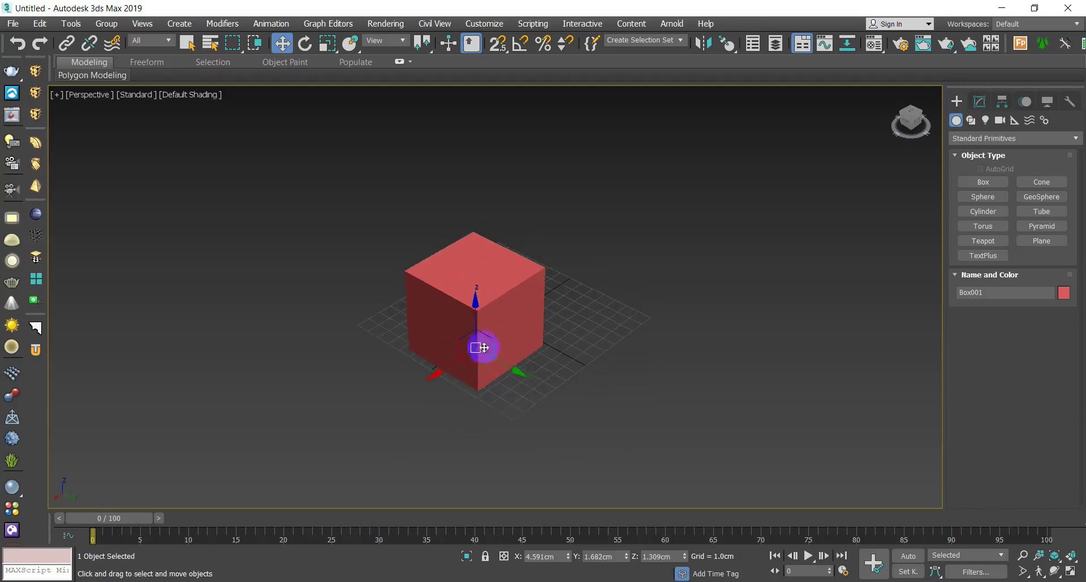
{"action": "middle_click_drag", "start_coordinate": [484, 347], "coordinate": [485, 368]}
{"action": "key", "text": "q"}
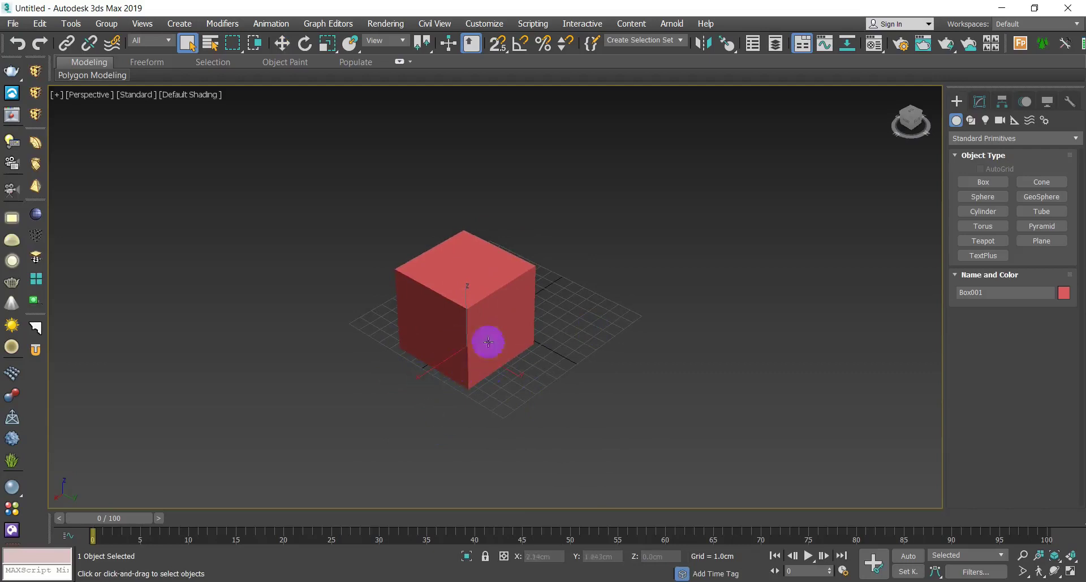
{"action": "left_click_drag", "start_coordinate": [459, 307], "coordinate": [496, 335]}
{"action": "left_click_drag", "start_coordinate": [231, 461], "coordinate": [232, 458]}
{"action": "middle_click_drag", "start_coordinate": [482, 392], "coordinate": [469, 394]}
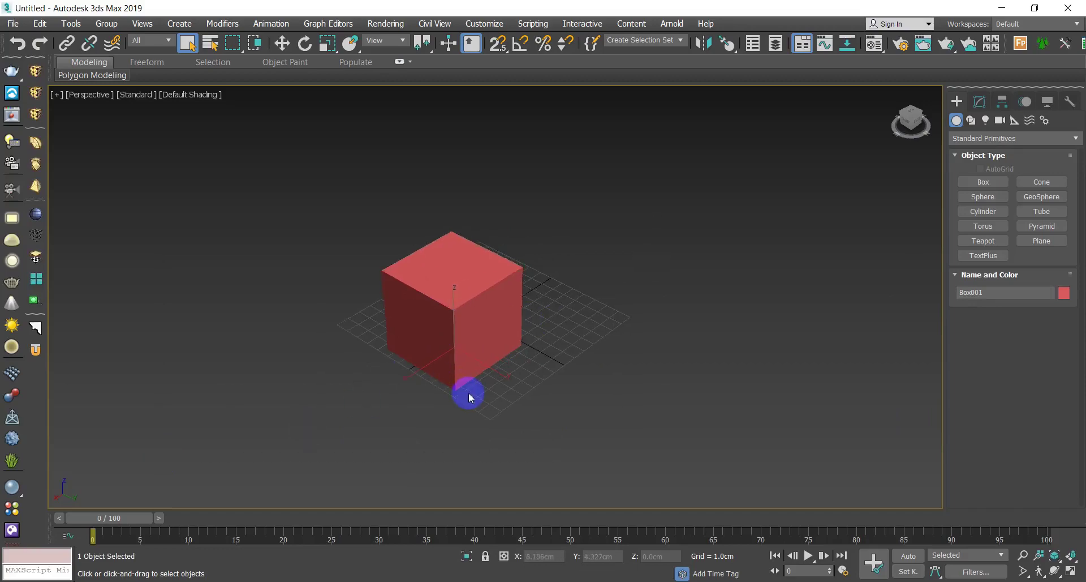
Step: Switch to Photoshop and brush an underline beneath "Ctrl + shift + x" and a circle around "to hide axis"
{"action": "key", "text": "alt+Tab"}
{"action": "scroll", "coordinate": [519, 371], "scroll_direction": "down", "scroll_amount": 4}
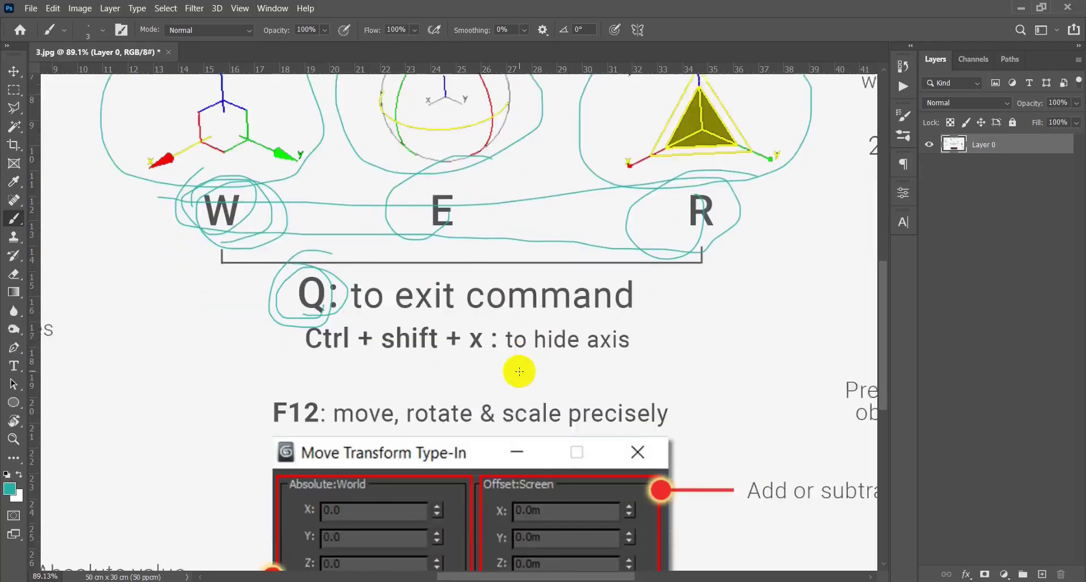
{"action": "scroll", "coordinate": [520, 371], "scroll_direction": "down", "scroll_amount": 1}
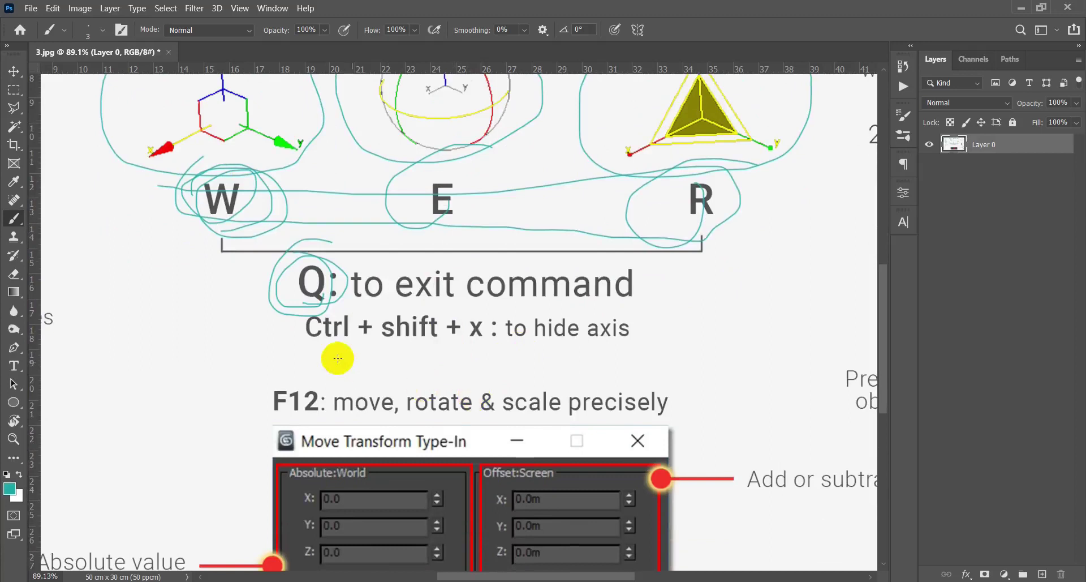
{"action": "mouse_move", "coordinate": [321, 350]}
{"action": "left_mouse_down"}
{"action": "mouse_move", "coordinate": [501, 348]}
{"action": "mouse_move", "coordinate": [516, 317]}
{"action": "left_mouse_up"}
Step: Switch to 3ds Max, activate the Move tool on the box and hide its transform gizmo
{"action": "key", "text": "alt+Tab"}
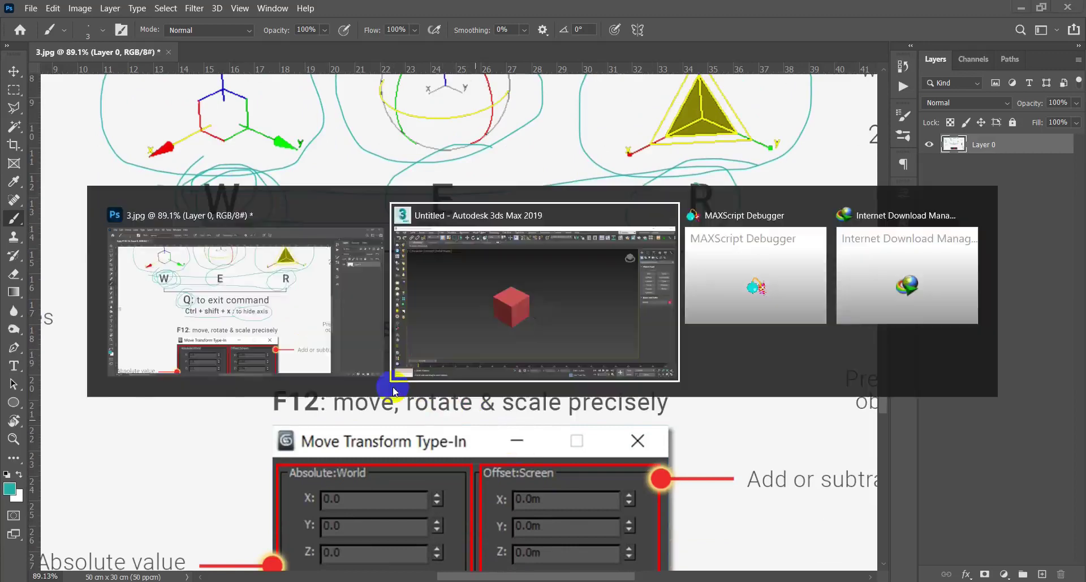
{"action": "key", "text": "w"}
{"action": "middle_click_drag", "start_coordinate": [454, 359], "coordinate": [473, 388]}
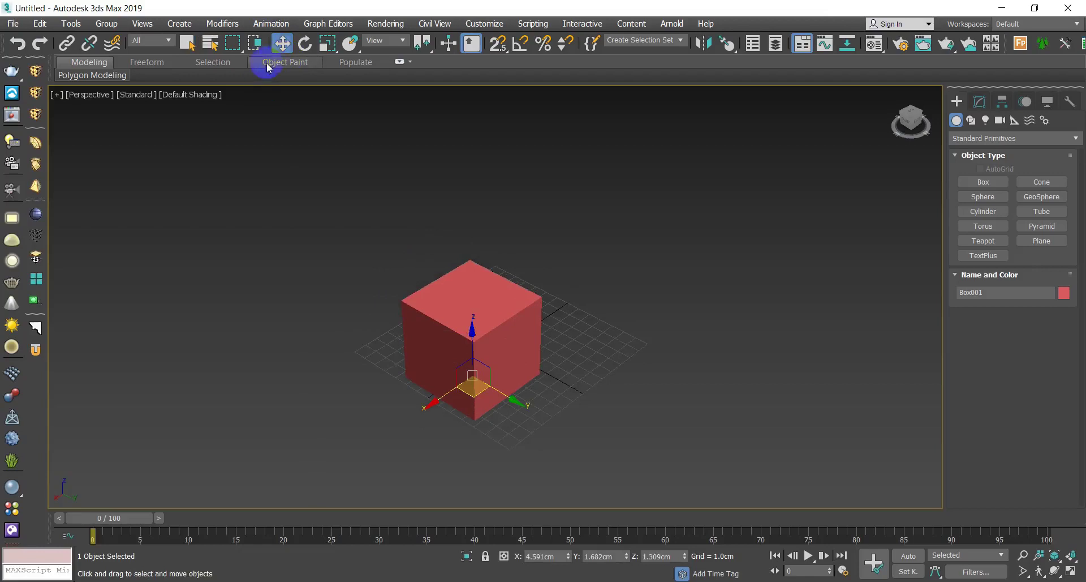
{"action": "mouse_move", "coordinate": [439, 399]}
{"action": "left_mouse_down"}
{"action": "mouse_move", "coordinate": [481, 383]}
{"action": "mouse_move", "coordinate": [459, 400]}
{"action": "left_mouse_up"}
{"action": "right_click", "coordinate": [460, 400]}
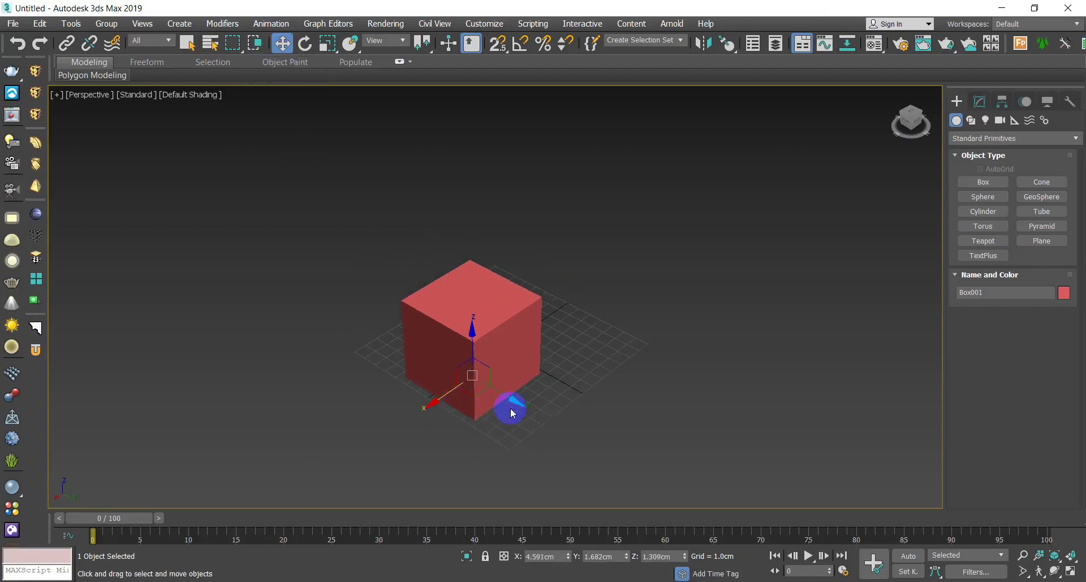
{"action": "key", "text": "ctrl+shift+x"}
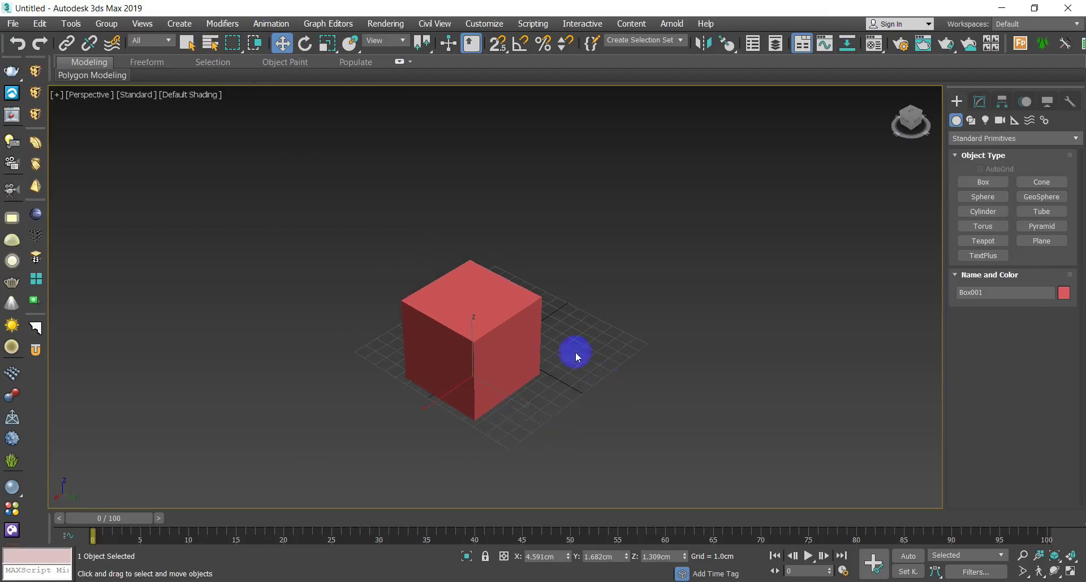
Step: Move the box freehand along X with the gizmo hidden, then restore the gizmo and leave the box at about X 2.61 cm
{"action": "left_click_drag", "start_coordinate": [441, 395], "coordinate": [579, 404]}
{"action": "key", "text": "ctrl+z"}
{"action": "left_click", "coordinate": [504, 349]}
{"action": "left_click_drag", "start_coordinate": [506, 379], "coordinate": [576, 450]}
{"action": "left_click_drag", "start_coordinate": [487, 405], "coordinate": [521, 438]}
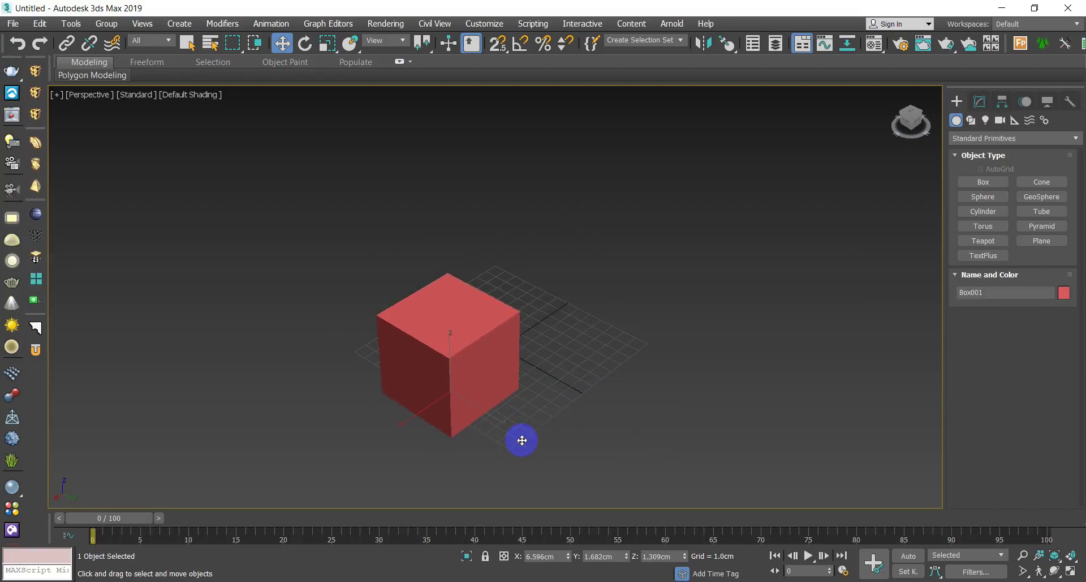
{"action": "left_click_drag", "start_coordinate": [450, 362], "coordinate": [477, 399]}
{"action": "right_click", "coordinate": [488, 382]}
Step: Switch to Photoshop and brush a loop around the box-and-ball diagram, plus circles around its dimensions 30, 60 and 40
{"action": "key", "text": "alt+Tab"}
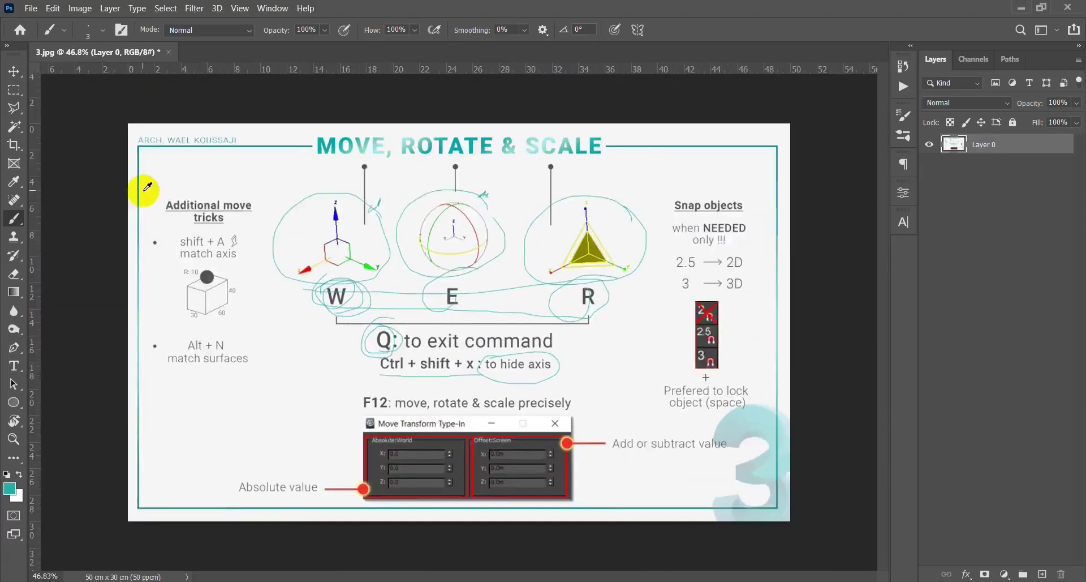
{"action": "scroll", "coordinate": [179, 218], "scroll_direction": "up", "scroll_amount": 7, "text": "alt"}
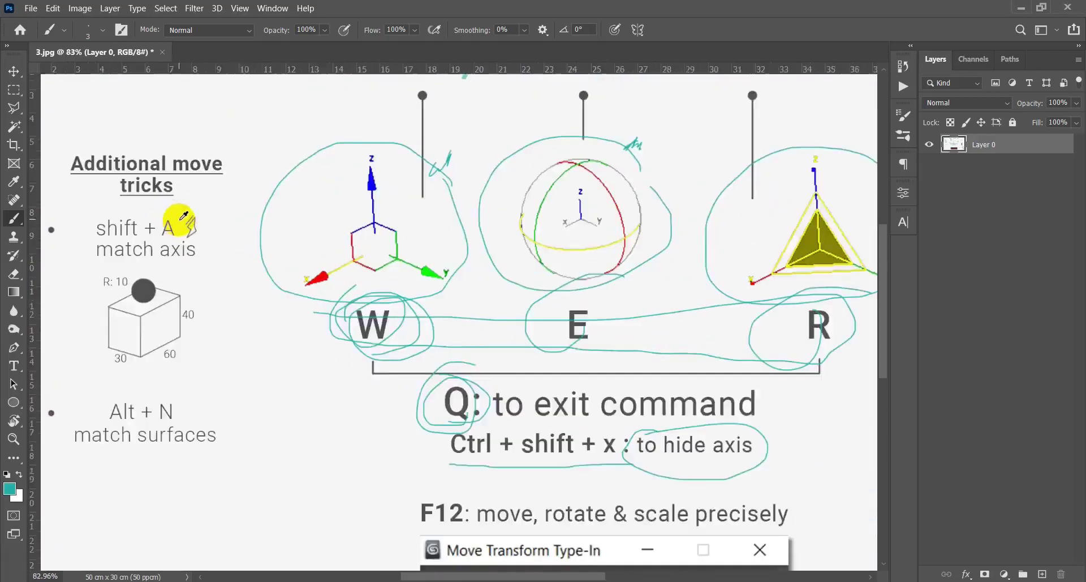
{"action": "left_click_drag", "start_coordinate": [232, 301], "coordinate": [420, 306]}
{"action": "scroll", "coordinate": [240, 371], "scroll_direction": "up", "scroll_amount": 12, "text": "alt"}
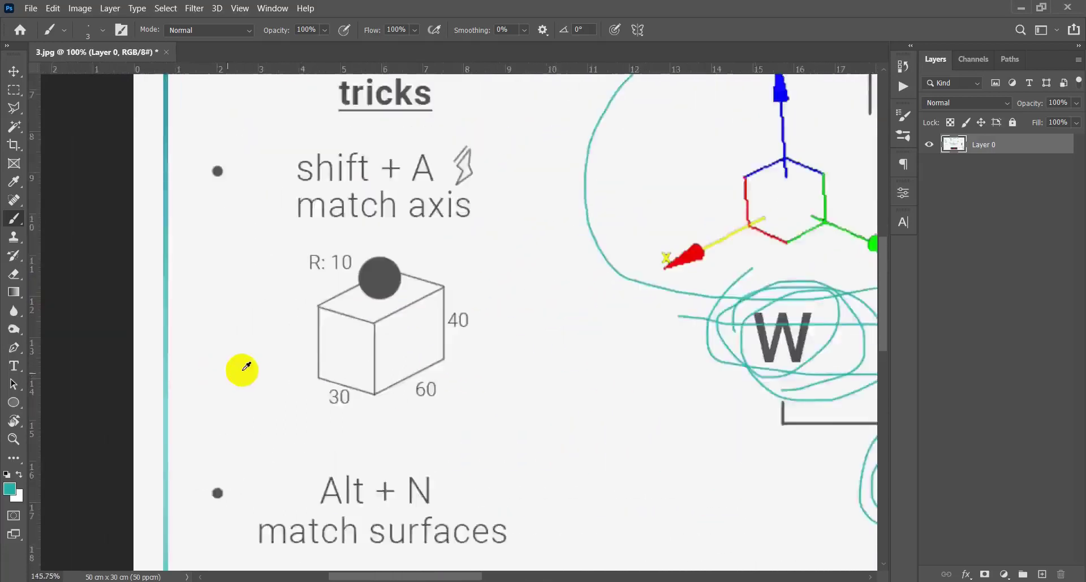
{"action": "scroll", "coordinate": [450, 359], "scroll_direction": "up", "scroll_amount": 1, "text": "alt"}
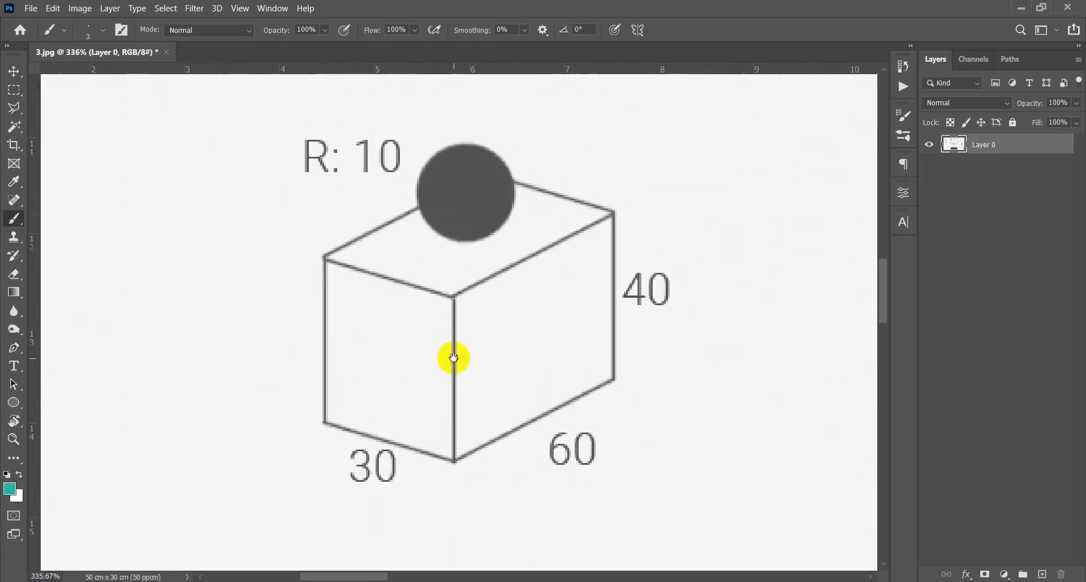
{"action": "mouse_move", "coordinate": [676, 215]}
{"action": "left_mouse_down"}
{"action": "mouse_move", "coordinate": [211, 218]}
{"action": "mouse_move", "coordinate": [696, 100]}
{"action": "mouse_move", "coordinate": [687, 95]}
{"action": "left_mouse_up"}
{"action": "mouse_move", "coordinate": [410, 450]}
{"action": "left_mouse_down"}
{"action": "mouse_move", "coordinate": [395, 514]}
{"action": "mouse_move", "coordinate": [399, 458]}
{"action": "left_mouse_up"}
{"action": "left_click_drag", "start_coordinate": [616, 409], "coordinate": [588, 470]}
{"action": "mouse_move", "coordinate": [686, 262]}
{"action": "left_mouse_down"}
{"action": "mouse_move", "coordinate": [677, 315]}
{"action": "mouse_move", "coordinate": [691, 276]}
{"action": "left_mouse_up"}
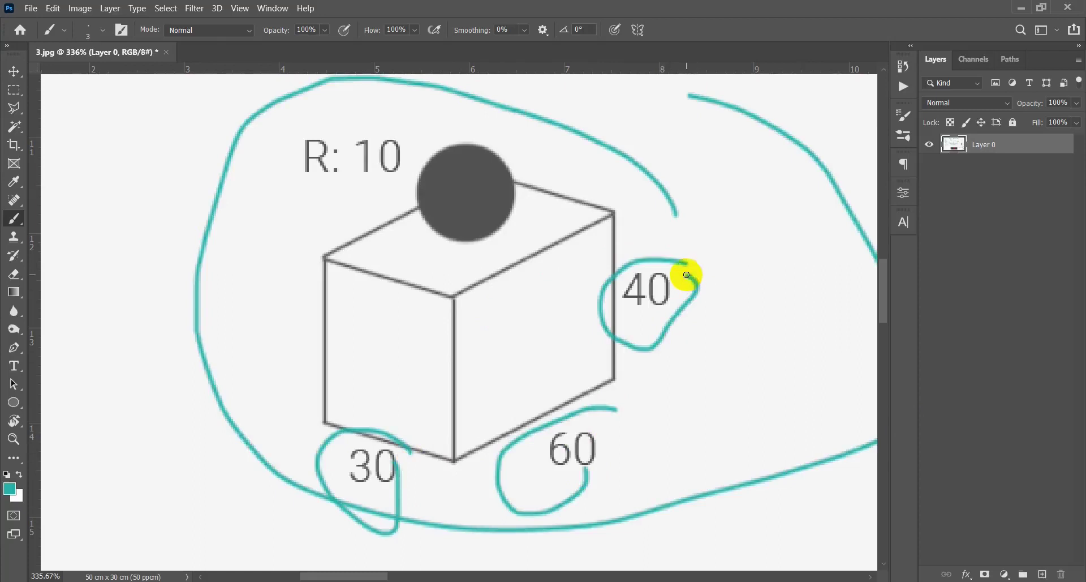
Step: Brush marks on the "R: 10" label, the ball and the box's near upper corner in the diagram
{"action": "left_click_drag", "start_coordinate": [283, 189], "coordinate": [400, 189]}
{"action": "mouse_move", "coordinate": [536, 149]}
{"action": "left_mouse_down"}
{"action": "mouse_move", "coordinate": [485, 133]}
{"action": "mouse_move", "coordinate": [466, 250]}
{"action": "mouse_move", "coordinate": [491, 119]}
{"action": "left_mouse_up"}
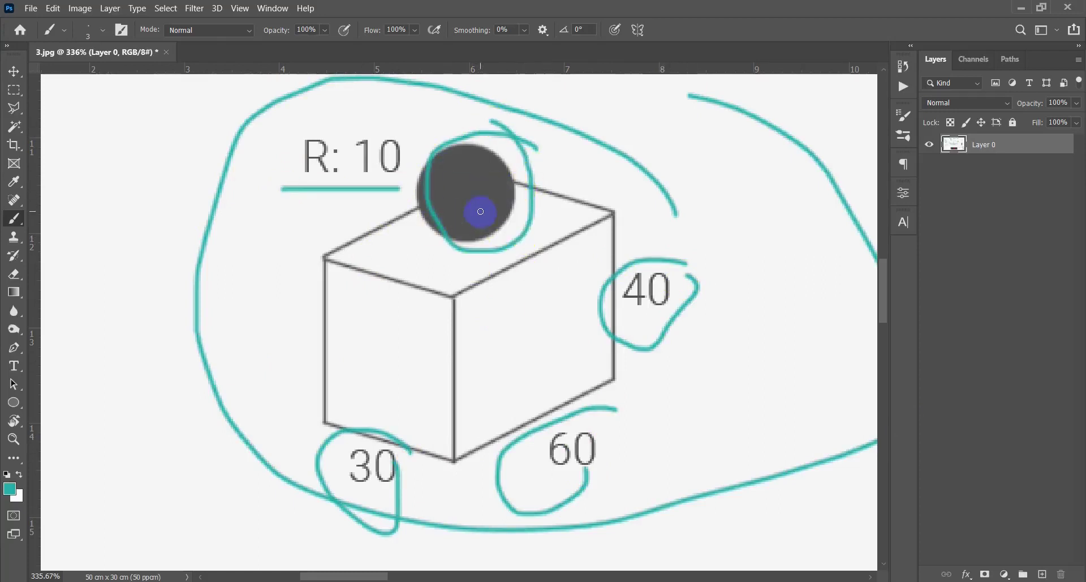
{"action": "mouse_move", "coordinate": [476, 296]}
{"action": "left_mouse_down"}
{"action": "mouse_move", "coordinate": [426, 306]}
{"action": "mouse_move", "coordinate": [480, 315]}
{"action": "left_mouse_up"}
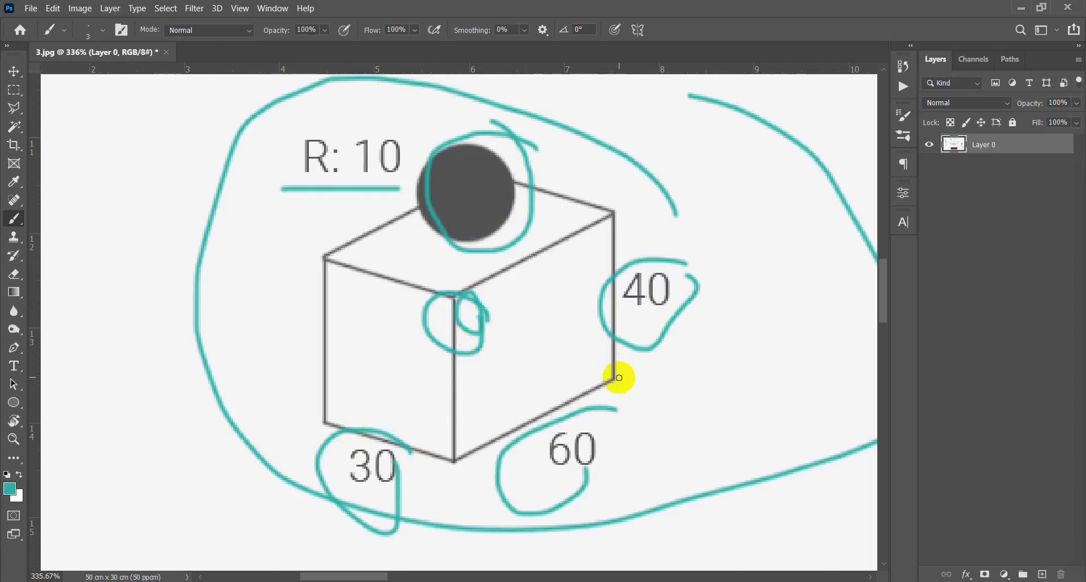
Step: Switch to 3ds Max, delete the red box and draw a new box about 41.6 by 67.8 cm and 64.8 cm high
{"action": "key", "text": "alt+Tab"}
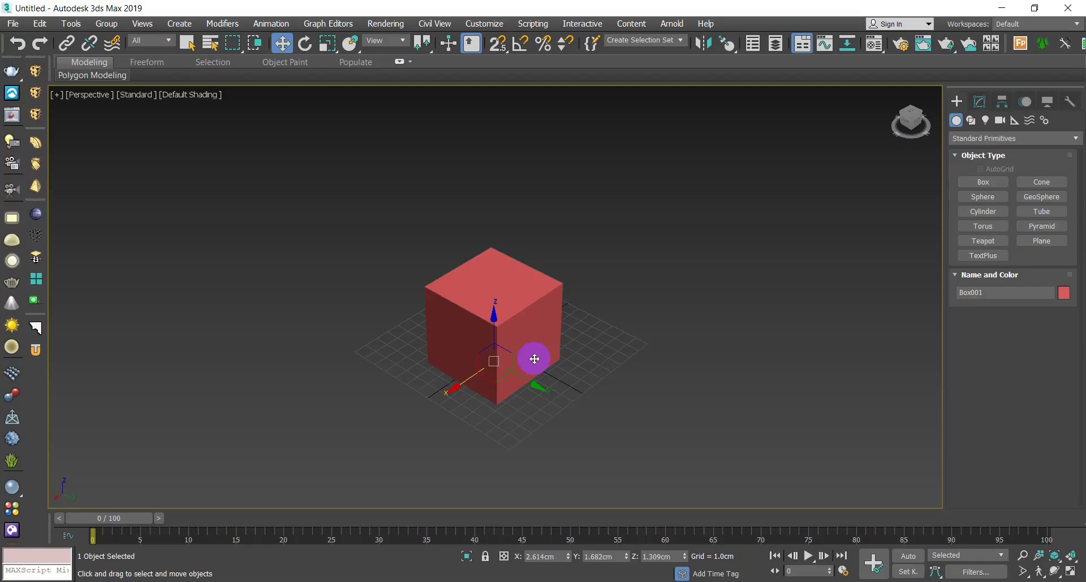
{"action": "key", "text": "Delete"}
{"action": "right_click", "coordinate": [503, 363]}
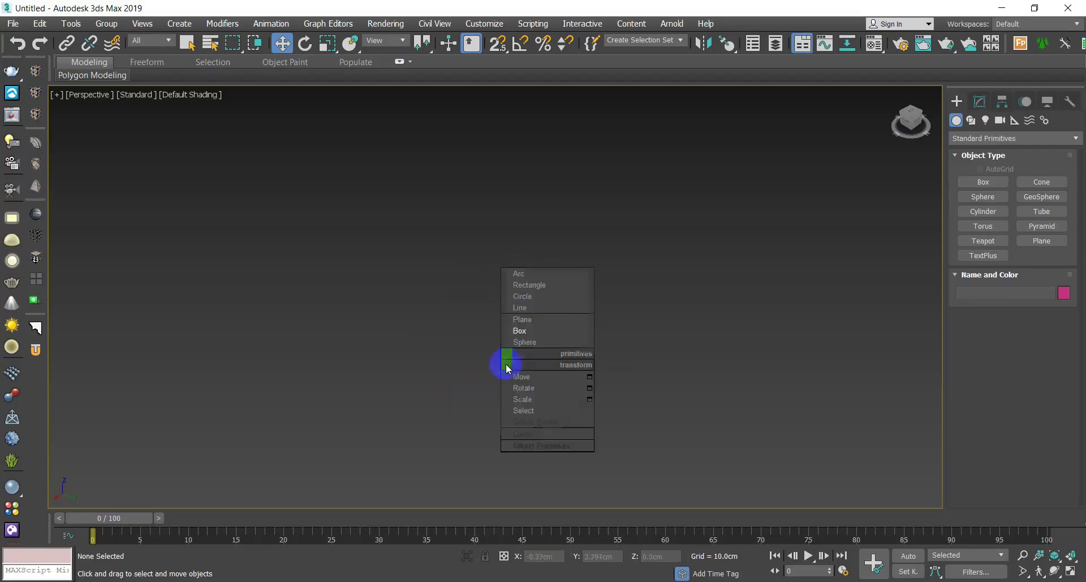
{"action": "left_click", "coordinate": [560, 333]}
{"action": "left_click_drag", "start_coordinate": [523, 356], "coordinate": [517, 403]}
{"action": "left_click", "coordinate": [510, 333]}
{"action": "key", "text": "w"}
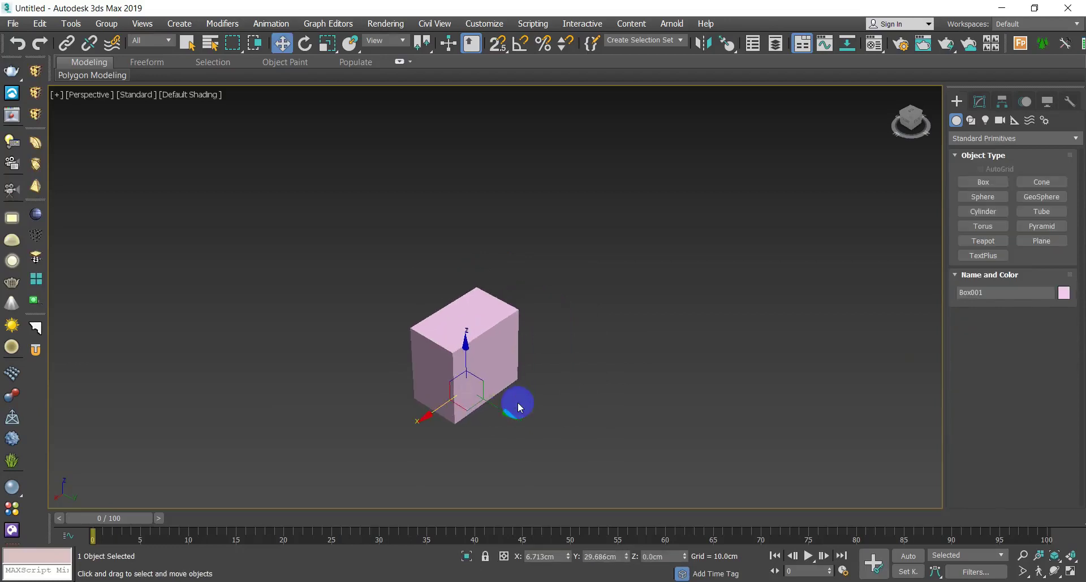
Step: Set the new box's length to 30 cm, width to 60 cm and height to 40 cm
{"action": "key", "text": "1"}
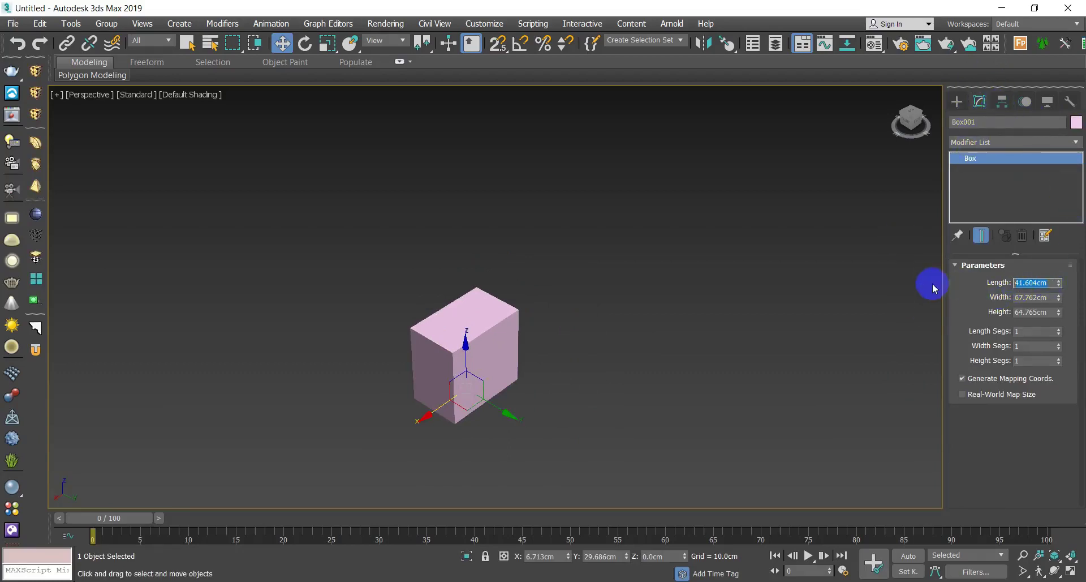
{"action": "type", "text": "30"}
{"action": "key", "text": "Tab"}
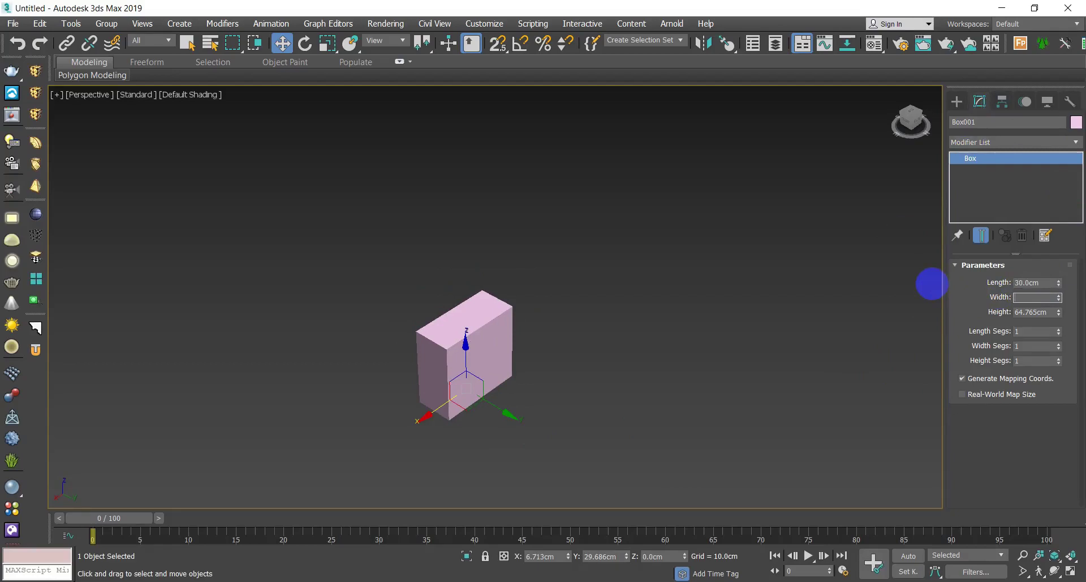
{"action": "type", "text": "60"}
{"action": "key", "text": "Tab"}
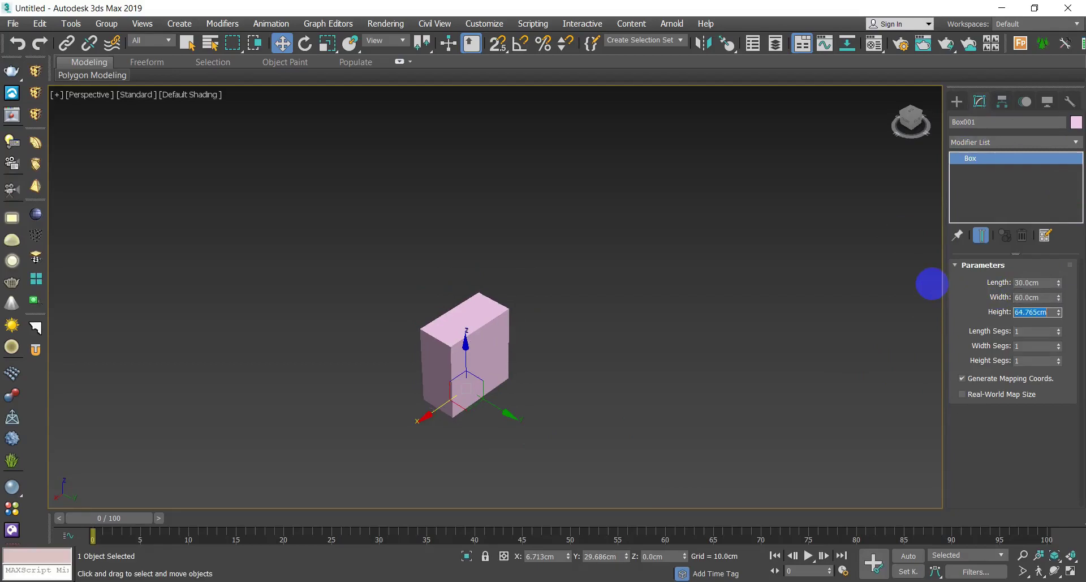
{"action": "key", "text": "Return"}
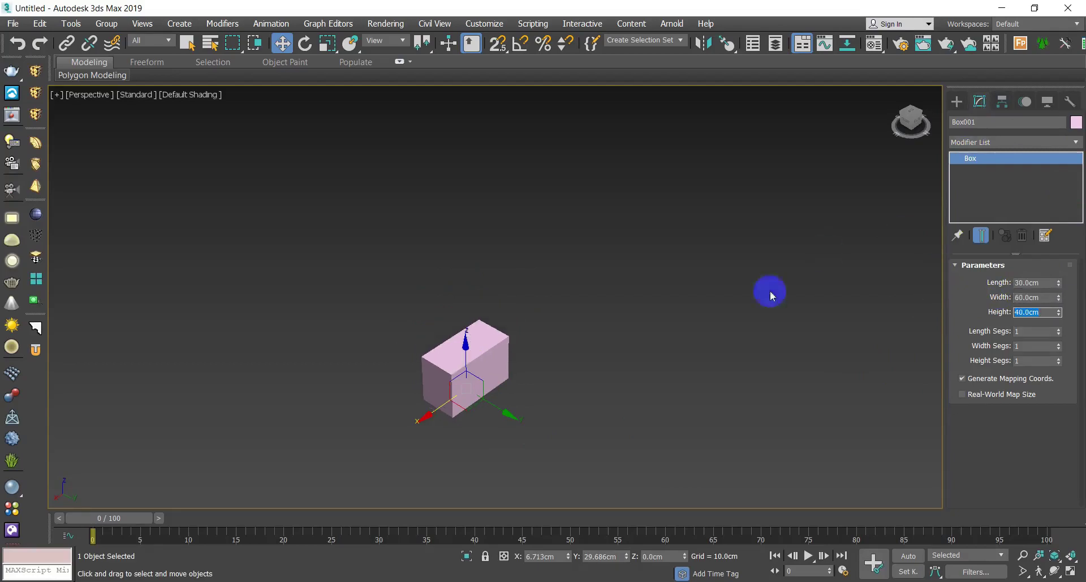
Step: Create a teapot with a radius of about 13.2 cm some distance away from the box
{"action": "scroll", "coordinate": [505, 395], "scroll_direction": "up", "scroll_amount": 4}
{"action": "middle_click_drag", "start_coordinate": [548, 402], "coordinate": [582, 423], "text": "alt"}
{"action": "left_click", "coordinate": [476, 406]}
{"action": "middle_click_drag", "start_coordinate": [583, 423], "coordinate": [423, 405]}
{"action": "scroll", "coordinate": [521, 370], "scroll_direction": "down", "scroll_amount": 4}
{"action": "right_click", "coordinate": [620, 381]}
{"action": "left_click", "coordinate": [671, 369]}
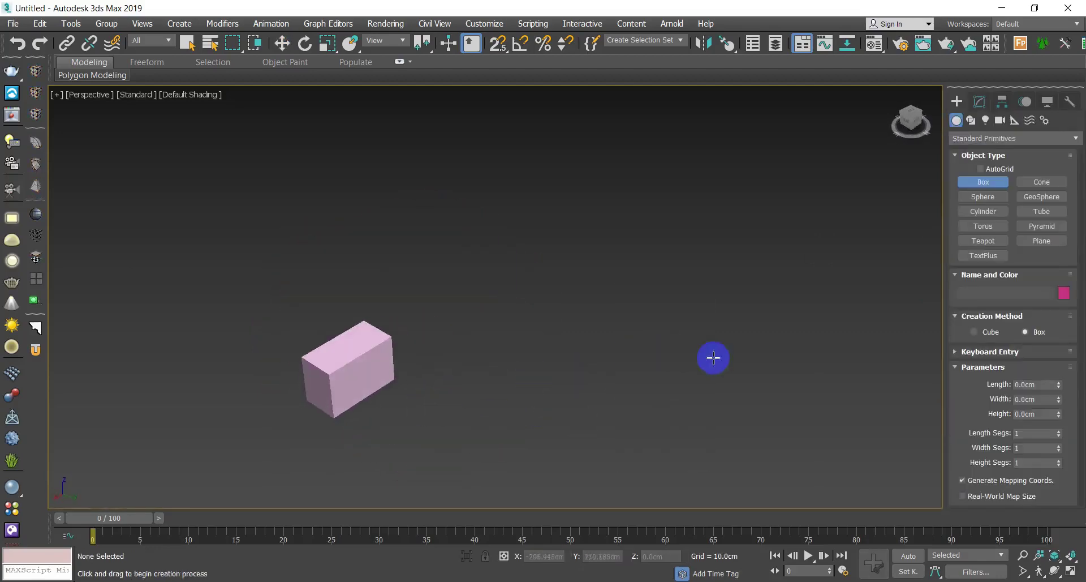
{"action": "left_click", "coordinate": [993, 248]}
{"action": "left_click_drag", "start_coordinate": [645, 347], "coordinate": [644, 355]}
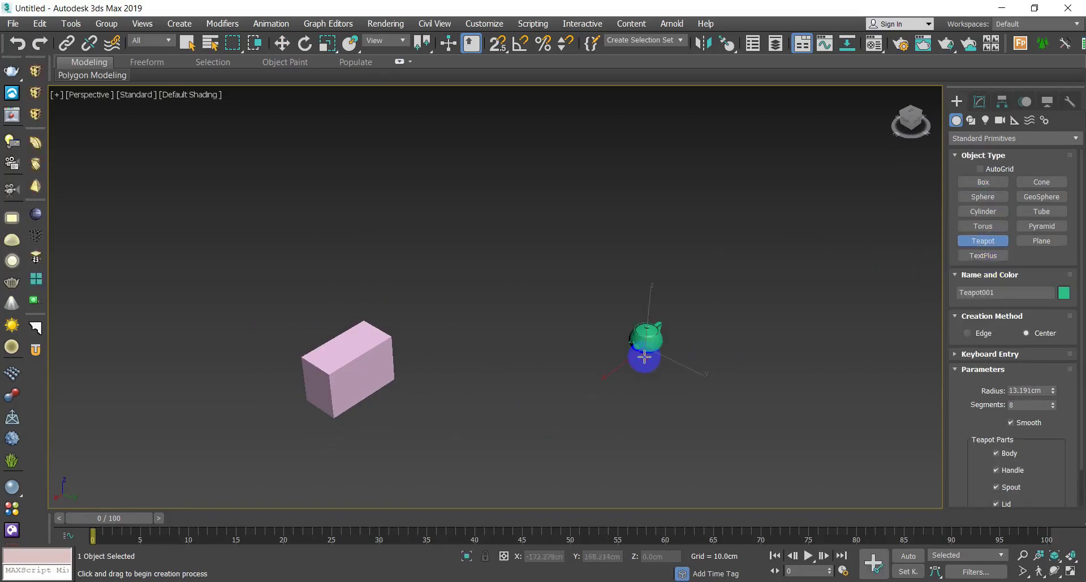
{"action": "right_click", "coordinate": [661, 359]}
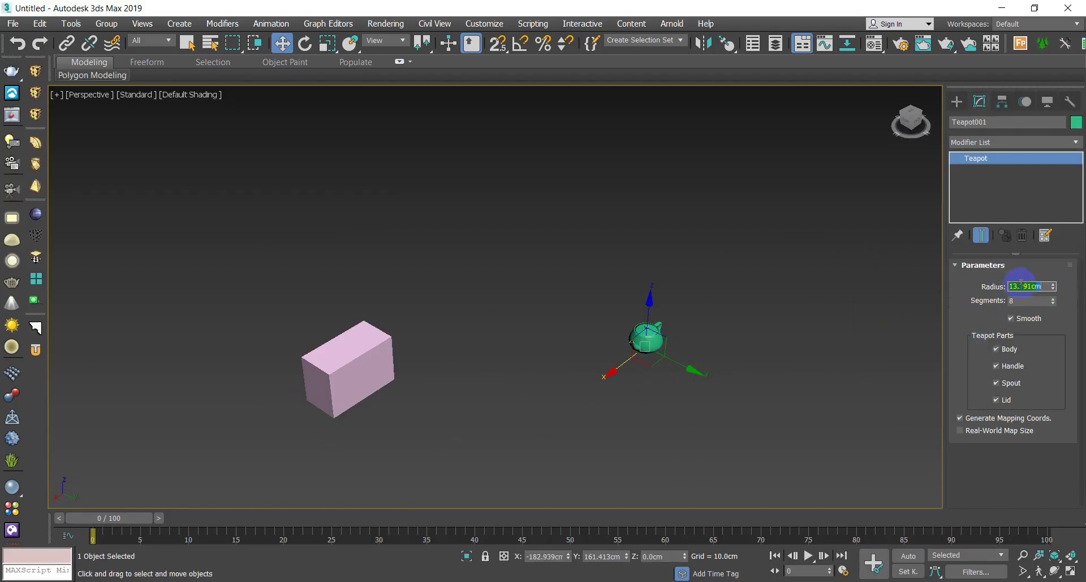
Step: Set the teapot's radius to 10 cm, switch to Photoshop and brush marks on the diagram's ball and the box's top face
{"action": "key", "text": "alt+Tab"}
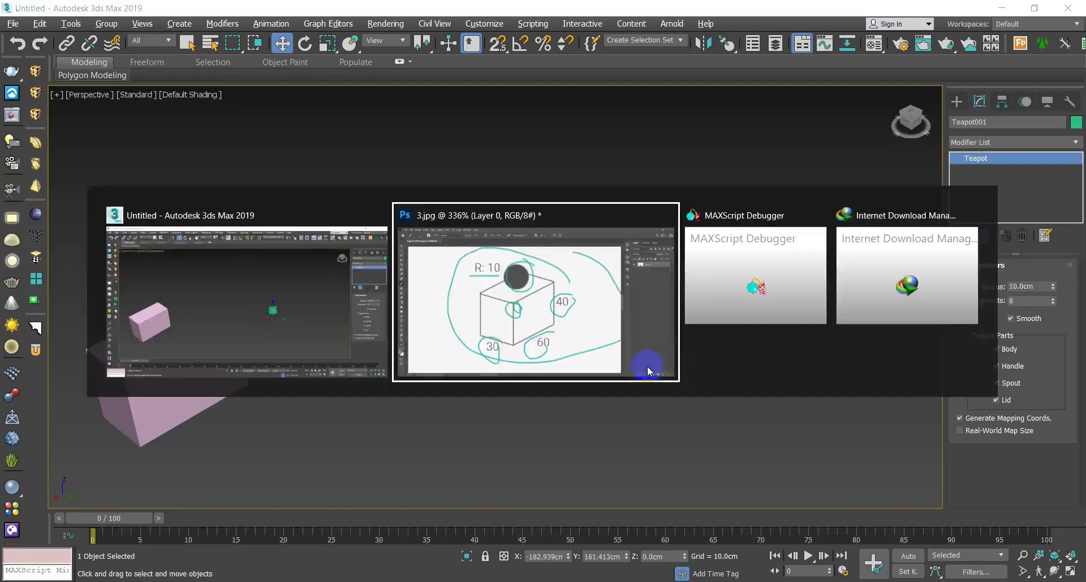
{"action": "left_click", "coordinate": [440, 152]}
{"action": "mouse_move", "coordinate": [505, 224]}
{"action": "left_mouse_down"}
{"action": "mouse_move", "coordinate": [417, 152]}
{"action": "mouse_move", "coordinate": [507, 151]}
{"action": "mouse_move", "coordinate": [492, 245]}
{"action": "mouse_move", "coordinate": [427, 210]}
{"action": "left_mouse_up"}
{"action": "left_click_drag", "start_coordinate": [557, 230], "coordinate": [527, 254]}
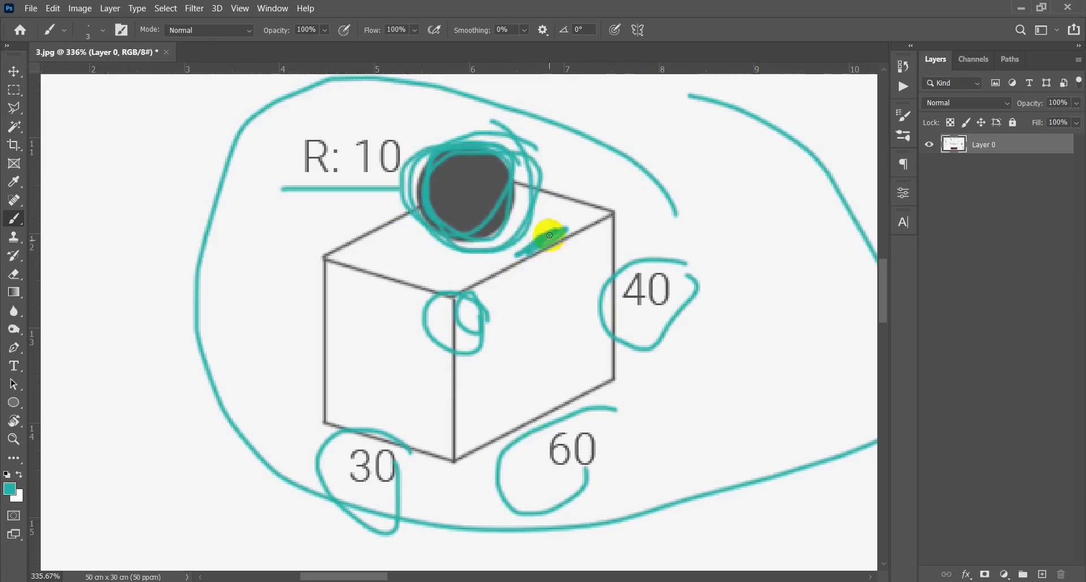
Step: Switch to 3ds Max and show the box and teapot in the Top view with nothing selected and the grid hidden
{"action": "key", "text": "alt+Tab"}
{"action": "middle_click_drag", "start_coordinate": [514, 310], "coordinate": [573, 314]}
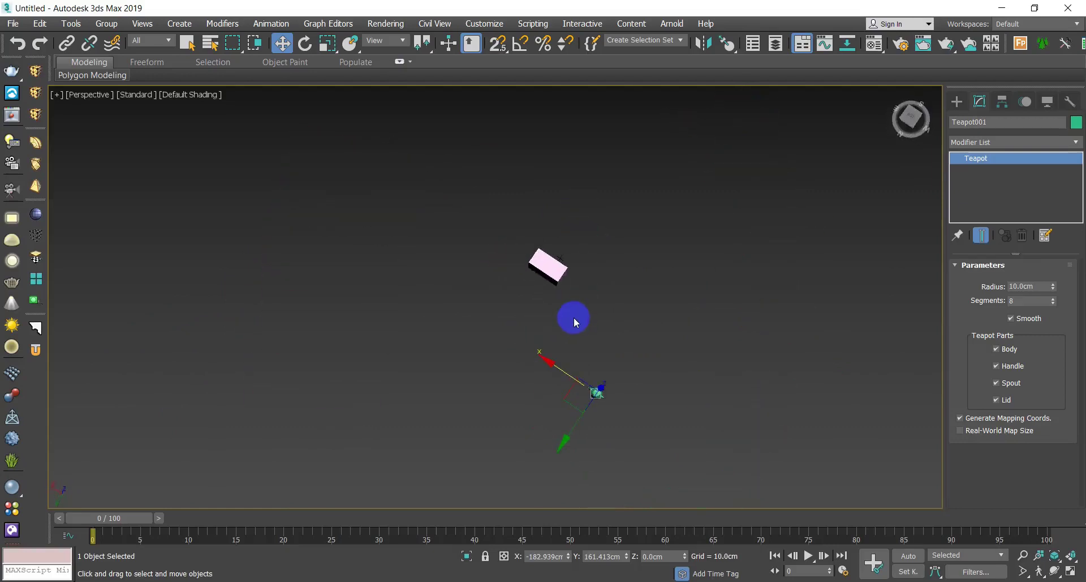
{"action": "key", "text": "t"}
{"action": "scroll", "coordinate": [573, 317], "scroll_direction": "down", "scroll_amount": 6}
{"action": "scroll", "coordinate": [634, 341], "scroll_direction": "down", "scroll_amount": 3}
{"action": "middle_click_drag", "start_coordinate": [636, 341], "coordinate": [543, 291]}
{"action": "scroll", "coordinate": [554, 304], "scroll_direction": "up", "scroll_amount": 4}
{"action": "left_click", "coordinate": [534, 245]}
{"action": "middle_click_drag", "start_coordinate": [536, 248], "coordinate": [599, 313]}
{"action": "key", "text": "g"}
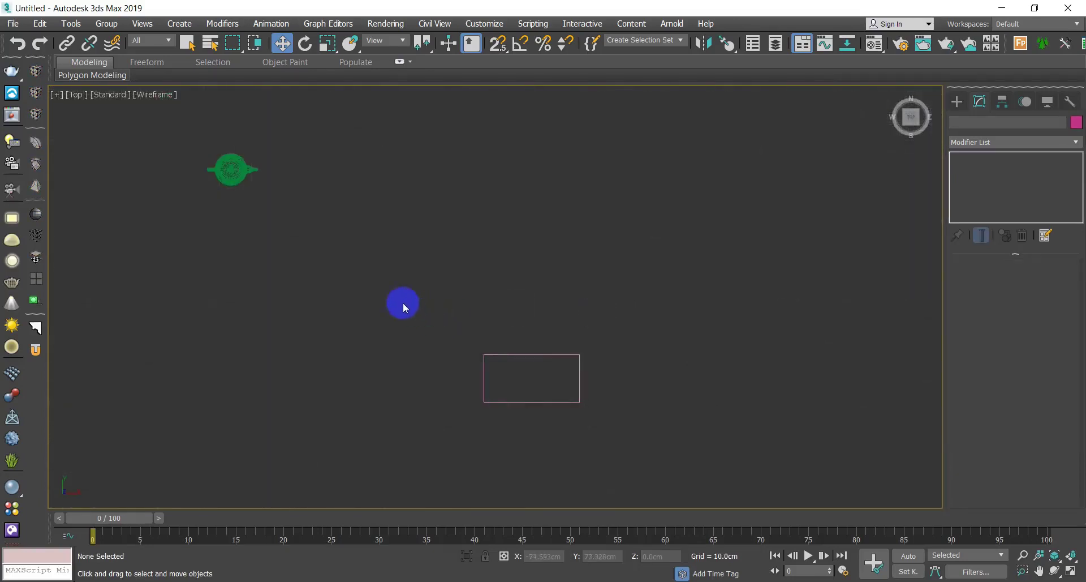
Step: Move the teapot along X and Y in the Top view to the centre of the box's outline
{"action": "left_click", "coordinate": [242, 170]}
{"action": "middle_click_drag", "start_coordinate": [258, 188], "coordinate": [180, 212]}
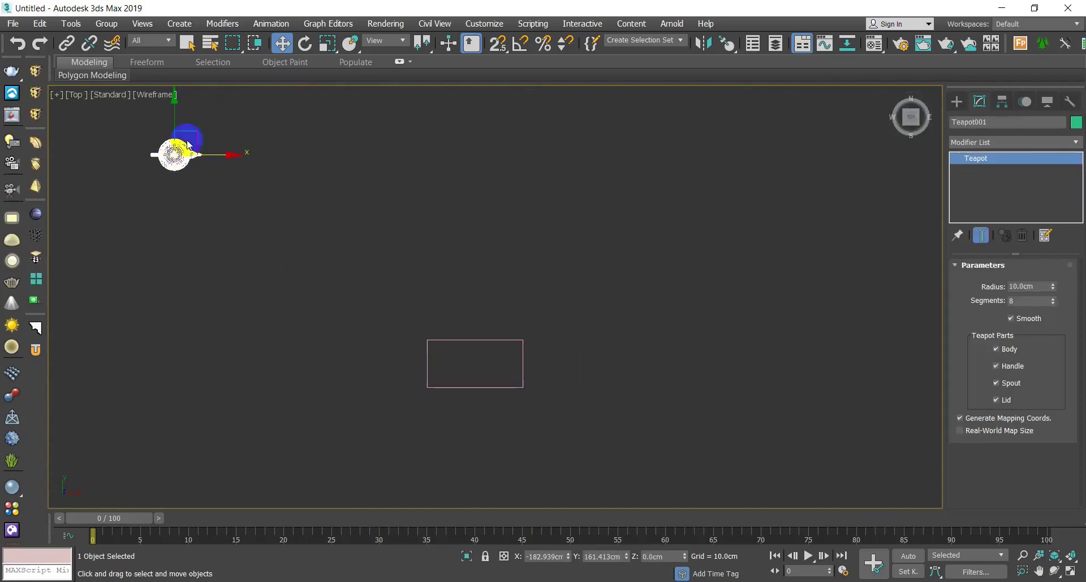
{"action": "left_click_drag", "start_coordinate": [199, 138], "coordinate": [499, 346]}
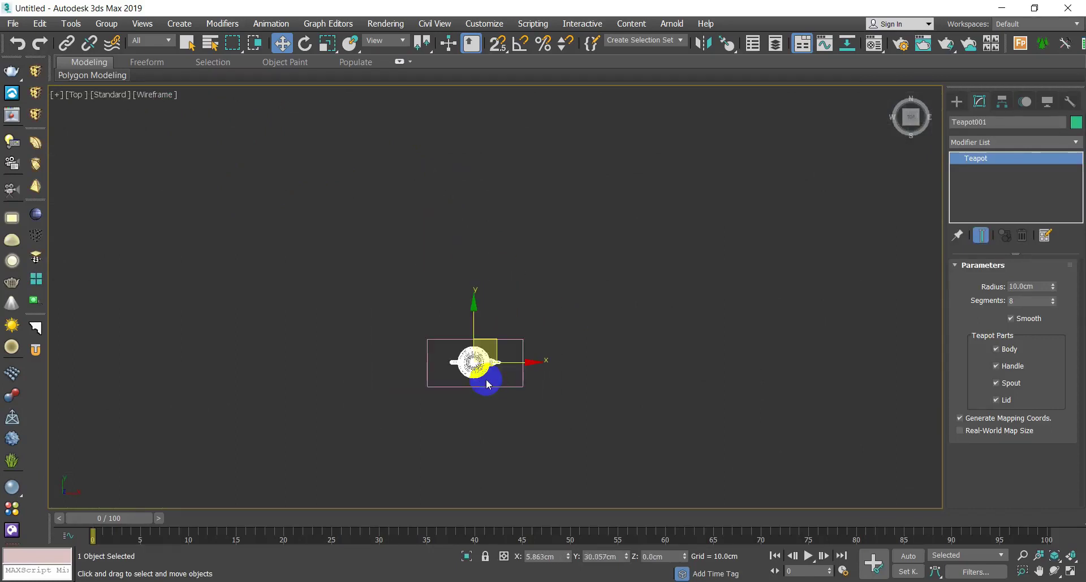
Step: Examine the teapot's position within the box in the Perspective view, in both wireframe and shaded display
{"action": "key", "text": "p"}
{"action": "key", "text": "z"}
{"action": "scroll", "coordinate": [480, 342], "scroll_direction": "down", "scroll_amount": 5}
{"action": "middle_click_drag", "start_coordinate": [480, 342], "coordinate": [308, 259], "text": "alt"}
{"action": "mouse_move", "coordinate": [435, 317]}
{"action": "middle_mouse_down", "text": "alt"}
{"action": "mouse_move", "coordinate": [548, 366]}
{"action": "mouse_move", "coordinate": [472, 334]}
{"action": "mouse_move", "coordinate": [396, 381]}
{"action": "mouse_move", "coordinate": [429, 341]}
{"action": "mouse_move", "coordinate": [230, 337]}
{"action": "mouse_move", "coordinate": [461, 393]}
{"action": "mouse_move", "coordinate": [688, 400]}
{"action": "mouse_move", "coordinate": [486, 350]}
{"action": "middle_mouse_up", "text": "alt"}
{"action": "key", "text": "F3"}
{"action": "scroll", "coordinate": [455, 342], "scroll_direction": "up", "scroll_amount": 5}
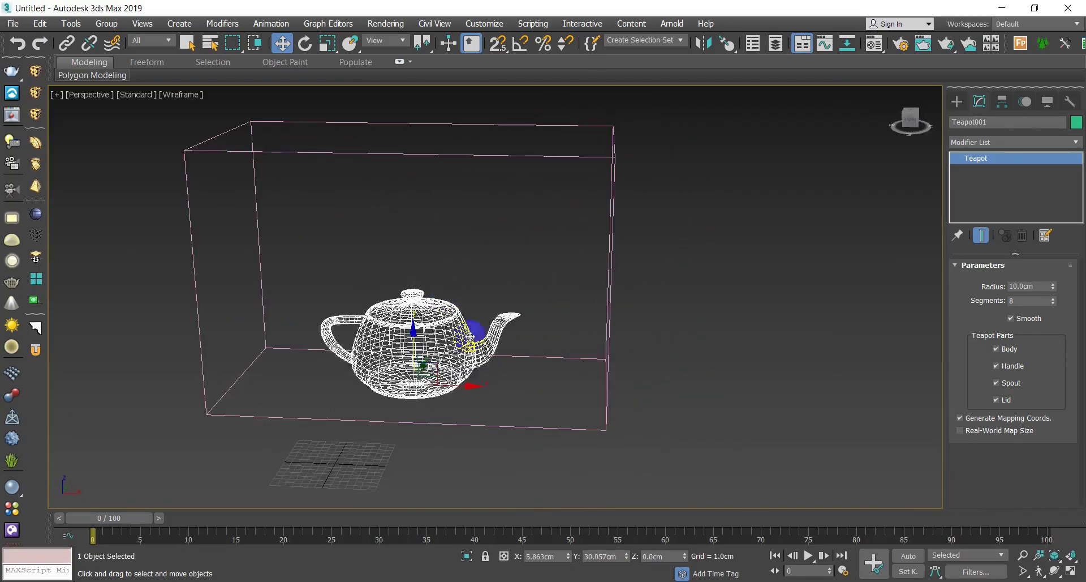
{"action": "scroll", "coordinate": [416, 336], "scroll_direction": "down", "scroll_amount": 5}
{"action": "left_click_drag", "start_coordinate": [424, 358], "coordinate": [479, 358]}
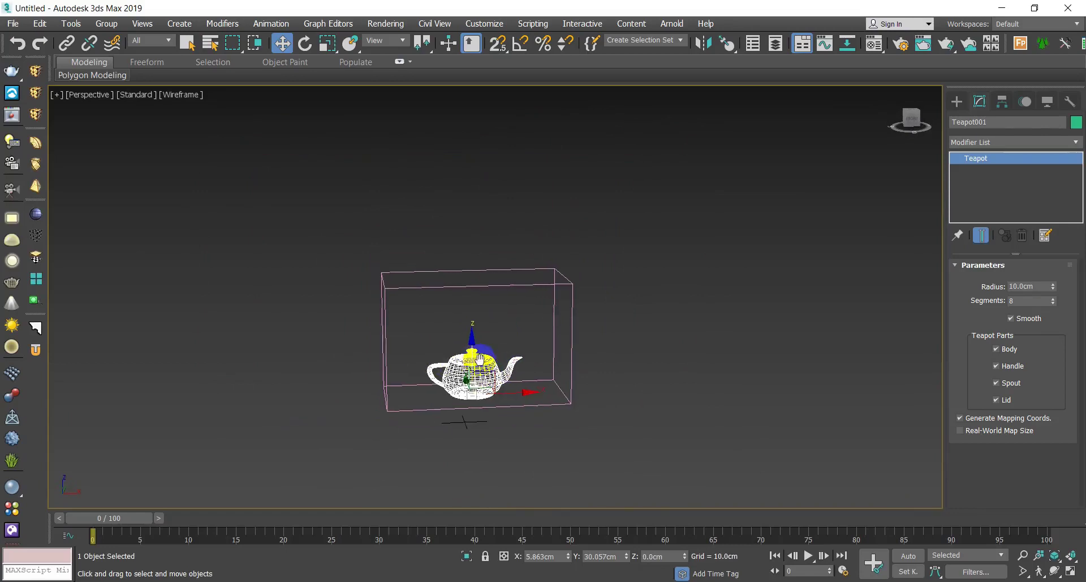
{"action": "key", "text": "F3"}
{"action": "scroll", "coordinate": [477, 297], "scroll_direction": "down", "scroll_amount": 2}
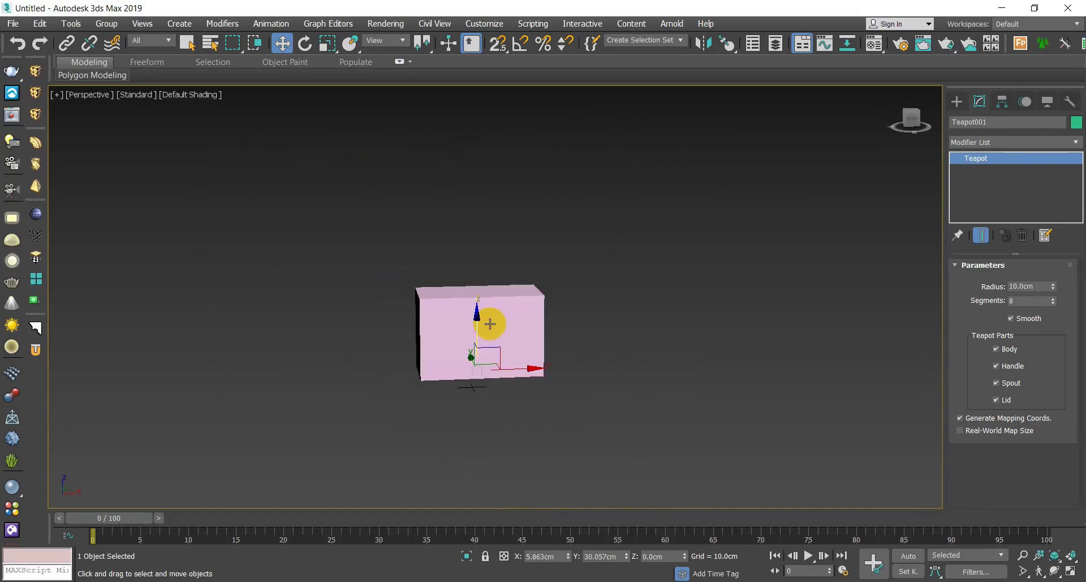
Step: Raise the teapot about 40.1 cm in the Front view so its base meets the box's top face
{"action": "key", "text": "f"}
{"action": "key", "text": "z"}
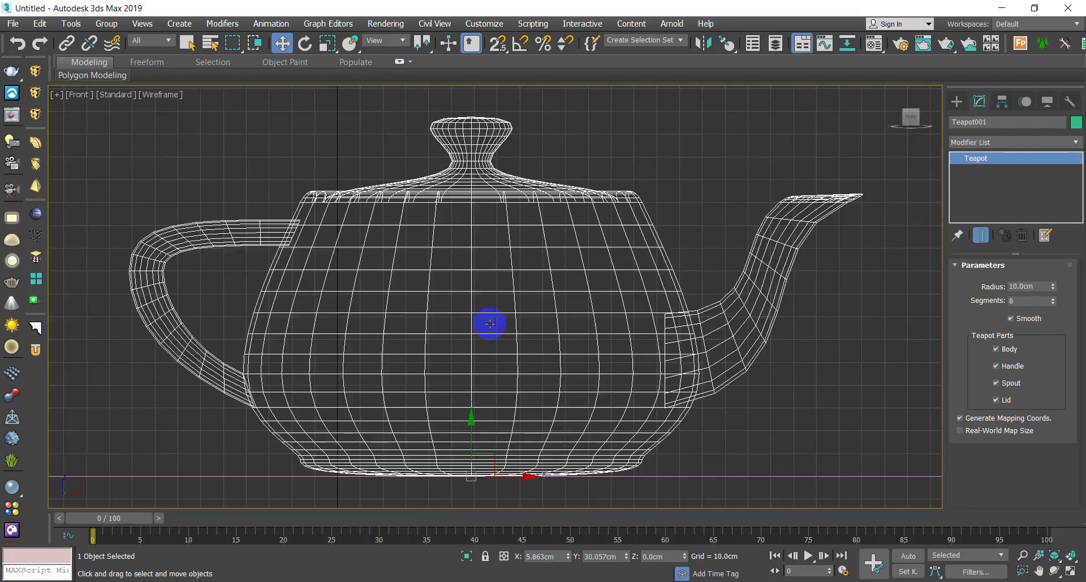
{"action": "scroll", "coordinate": [496, 327], "scroll_direction": "down", "scroll_amount": 3}
{"action": "scroll", "coordinate": [532, 264], "scroll_direction": "down", "scroll_amount": 5}
{"action": "scroll", "coordinate": [492, 312], "scroll_direction": "up", "scroll_amount": 4}
{"action": "middle_click_drag", "start_coordinate": [498, 322], "coordinate": [577, 357]}
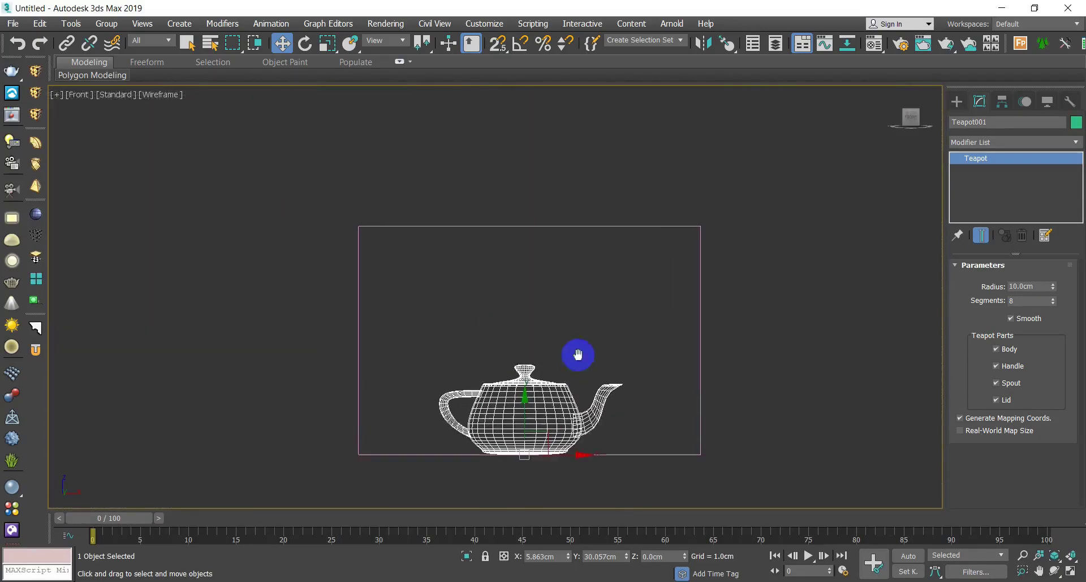
{"action": "left_click_drag", "start_coordinate": [525, 418], "coordinate": [521, 190]}
Step: Inspect the raised teapot in the Perspective view, undo its moves back beside the box and clear the selection
{"action": "key", "text": "p"}
{"action": "key", "text": "z"}
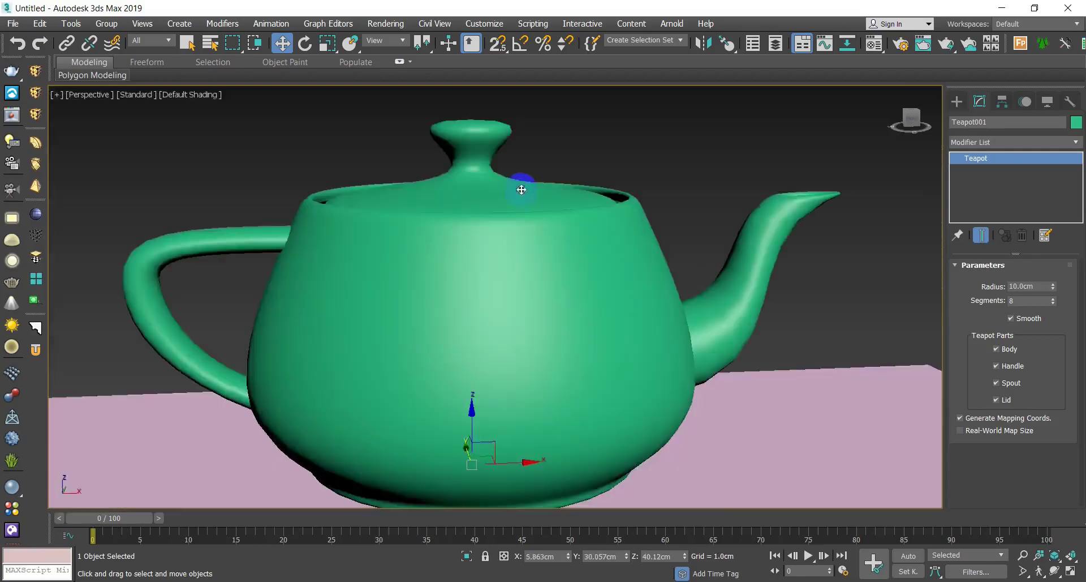
{"action": "scroll", "coordinate": [512, 282], "scroll_direction": "down", "scroll_amount": 5}
{"action": "mouse_move", "coordinate": [547, 361]}
{"action": "middle_mouse_down", "text": "alt"}
{"action": "mouse_move", "coordinate": [432, 367]}
{"action": "mouse_move", "coordinate": [537, 317]}
{"action": "mouse_move", "coordinate": [650, 293]}
{"action": "mouse_move", "coordinate": [588, 291]}
{"action": "mouse_move", "coordinate": [433, 320]}
{"action": "mouse_move", "coordinate": [562, 347]}
{"action": "mouse_move", "coordinate": [457, 386]}
{"action": "middle_mouse_up", "text": "alt"}
{"action": "scroll", "coordinate": [432, 366], "scroll_direction": "down", "scroll_amount": 5}
{"action": "key", "text": "ctrl+z"}
{"action": "left_click", "coordinate": [456, 385]}
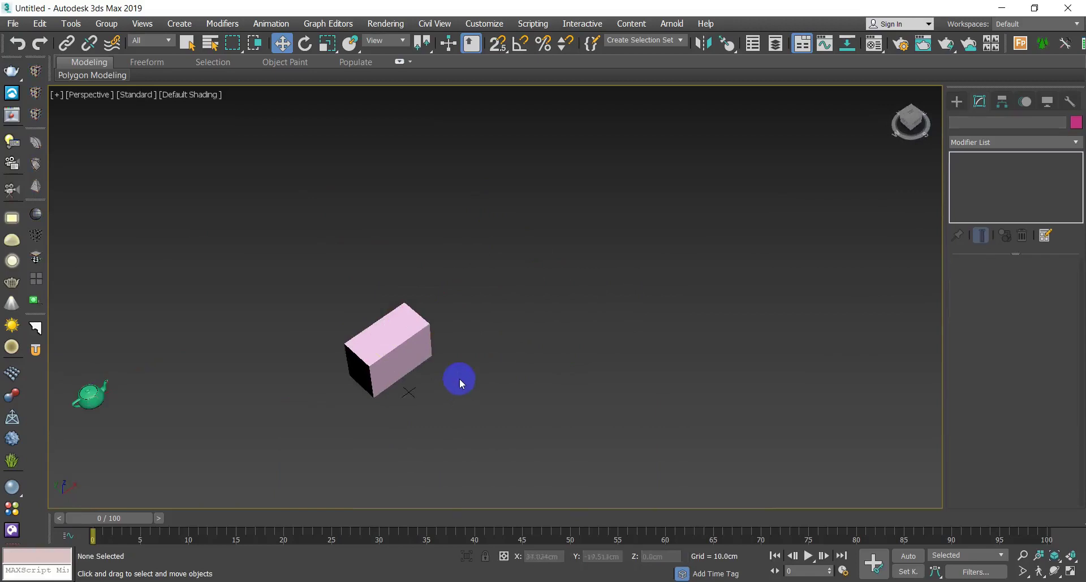
Step: Move the teapot in the Top view over the box again, to about X 8 cm and Y 30.4 cm
{"action": "scroll", "coordinate": [459, 378], "scroll_direction": "down", "scroll_amount": 3}
{"action": "key", "text": "t"}
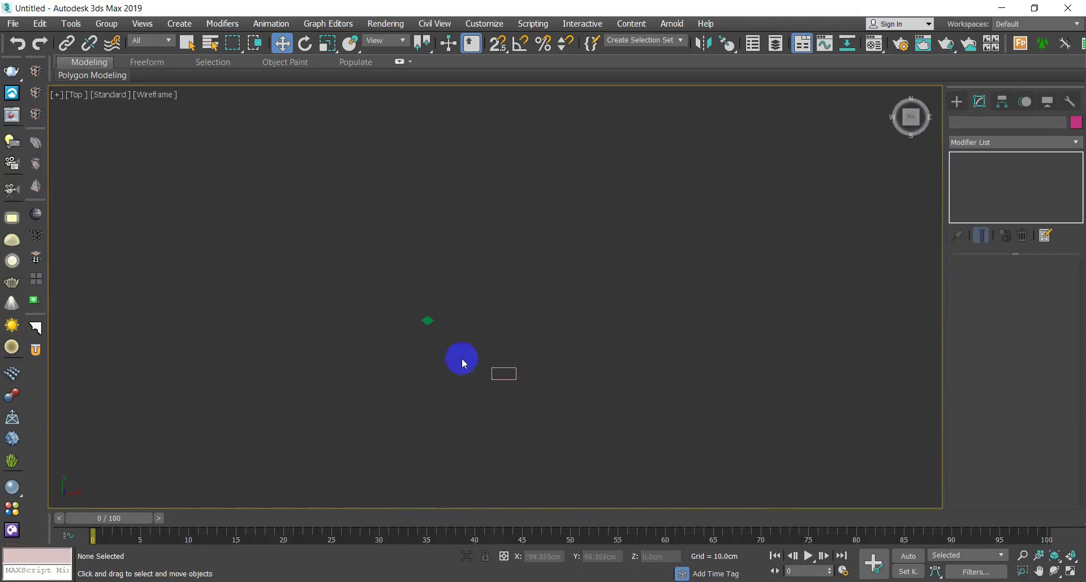
{"action": "left_click", "coordinate": [429, 323]}
{"action": "scroll", "coordinate": [432, 327], "scroll_direction": "up", "scroll_amount": 4}
{"action": "left_click_drag", "start_coordinate": [444, 306], "coordinate": [631, 450]}
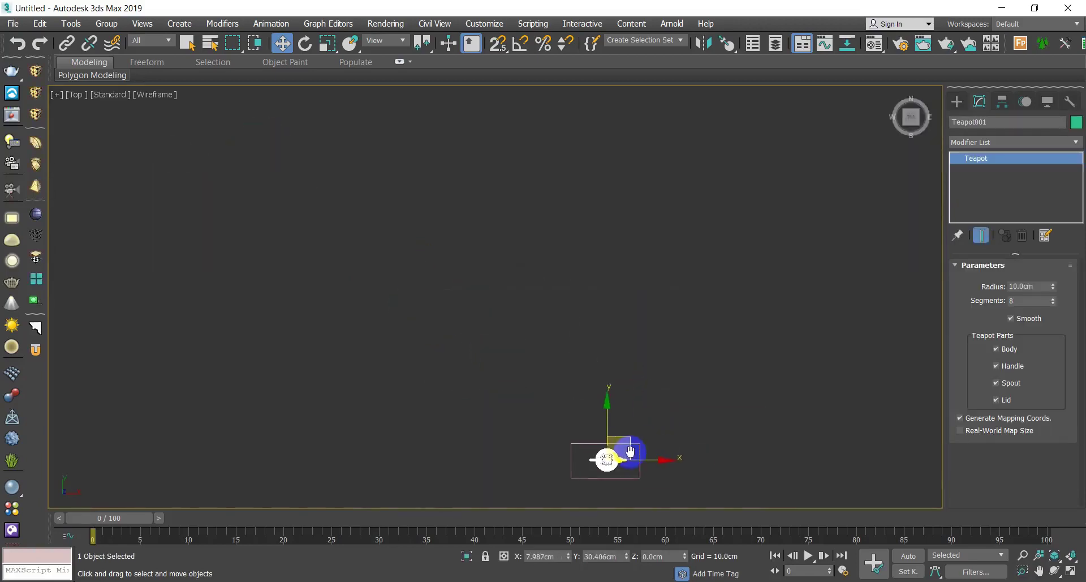
Step: Lift the teapot vertically in the Front view up to the box's top face
{"action": "key", "text": "f"}
{"action": "key", "text": "z"}
{"action": "scroll", "coordinate": [579, 416], "scroll_direction": "down", "scroll_amount": 8}
{"action": "middle_click_drag", "start_coordinate": [579, 417], "coordinate": [566, 472]}
{"action": "left_click_drag", "start_coordinate": [553, 434], "coordinate": [552, 321]}
Step: Check the teapot on the box in the Perspective view and undo both moves to return it to its distant position
{"action": "mouse_move", "coordinate": [582, 435]}
{"action": "middle_mouse_down"}
{"action": "mouse_move", "coordinate": [542, 442]}
{"action": "mouse_move", "coordinate": [367, 414]}
{"action": "mouse_move", "coordinate": [485, 417]}
{"action": "mouse_move", "coordinate": [520, 281]}
{"action": "mouse_move", "coordinate": [271, 308]}
{"action": "middle_mouse_up"}
{"action": "key", "text": "p"}
{"action": "key", "text": "z"}
{"action": "scroll", "coordinate": [541, 431], "scroll_direction": "down", "scroll_amount": 8}
{"action": "scroll", "coordinate": [481, 289], "scroll_direction": "up", "scroll_amount": 5}
{"action": "scroll", "coordinate": [513, 352], "scroll_direction": "down", "scroll_amount": 3}
{"action": "middle_click_drag", "start_coordinate": [514, 351], "coordinate": [546, 356], "text": "alt"}
{"action": "left_click", "coordinate": [630, 367]}
{"action": "key", "text": "ctrl+z"}
{"action": "key", "text": "ctrl+z"}
{"action": "key", "text": "ctrl+z"}
{"action": "key", "text": "ctrl+z"}
{"action": "scroll", "coordinate": [632, 369], "scroll_direction": "down", "scroll_amount": 8}
Step: Switch to Photoshop, brush a frame around "shift + A" and underline "match axis" on the Additional move tricks sheet
{"action": "key", "text": "alt+Tab"}
{"action": "scroll", "coordinate": [510, 317], "scroll_direction": "down", "scroll_amount": 3, "text": "alt"}
{"action": "scroll", "coordinate": [514, 312], "scroll_direction": "down", "scroll_amount": 1, "text": "alt"}
{"action": "scroll", "coordinate": [527, 252], "scroll_direction": "up", "scroll_amount": 5}
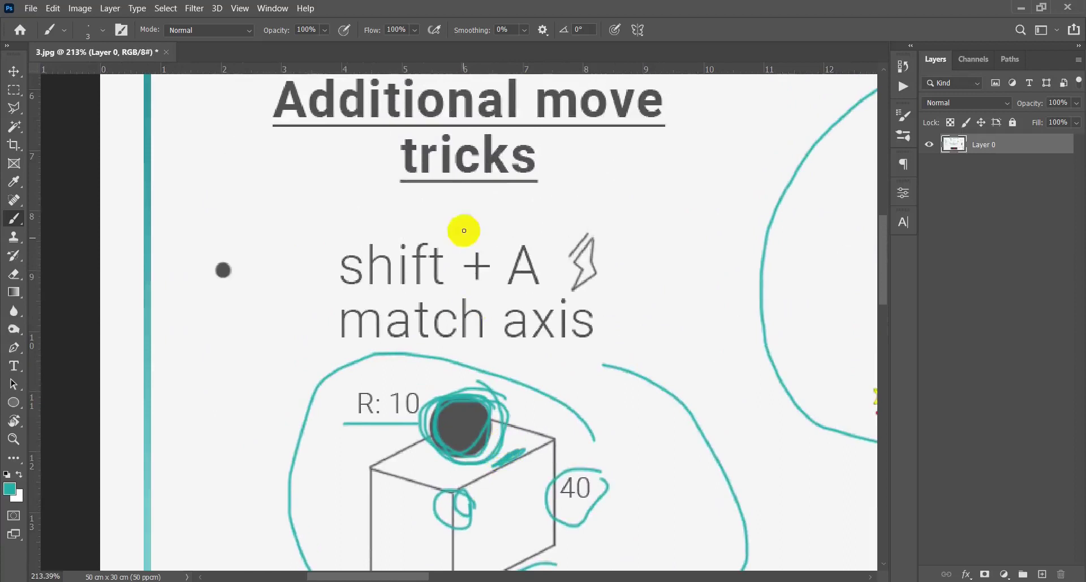
{"action": "mouse_move", "coordinate": [529, 233]}
{"action": "left_mouse_down"}
{"action": "mouse_move", "coordinate": [347, 310]}
{"action": "mouse_move", "coordinate": [565, 310]}
{"action": "mouse_move", "coordinate": [416, 234]}
{"action": "left_mouse_up"}
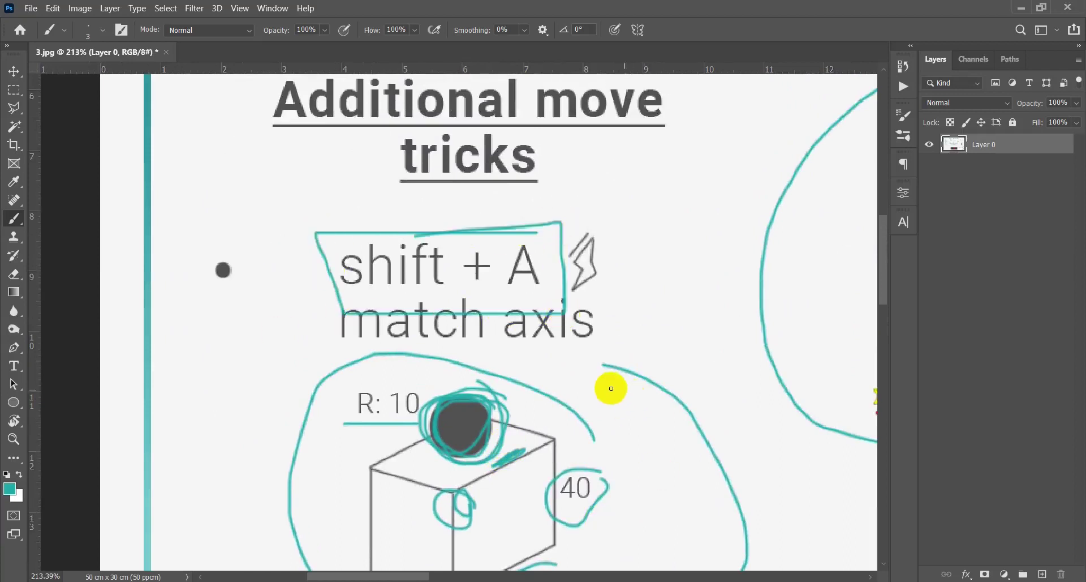
{"action": "left_click_drag", "start_coordinate": [324, 349], "coordinate": [585, 359]}
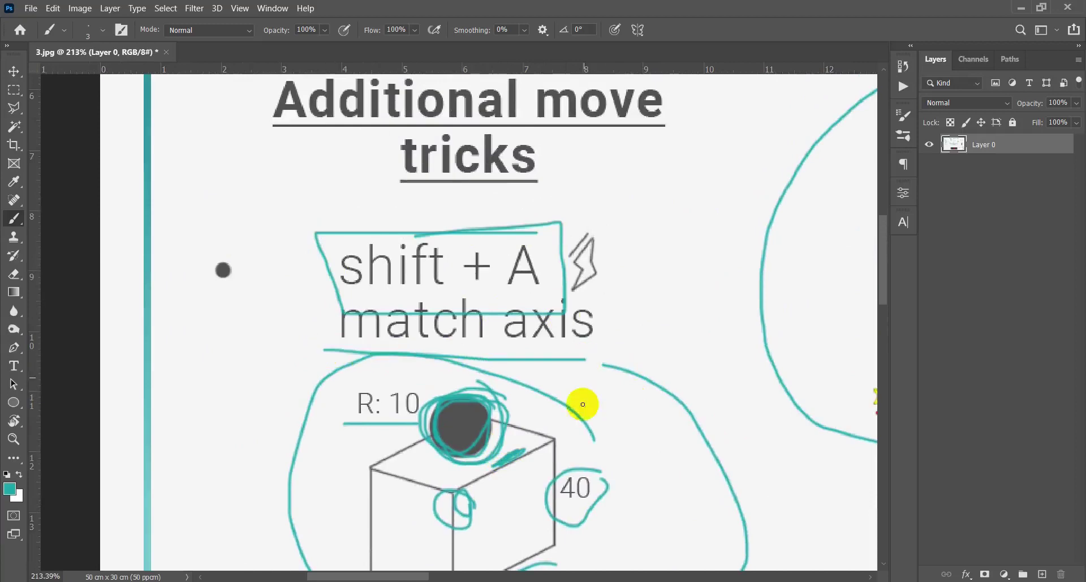
Step: Switch to 3ds Max and select the teapot and the box alternately to compare their positions, ending with nothing selected
{"action": "key", "text": "alt+Tab"}
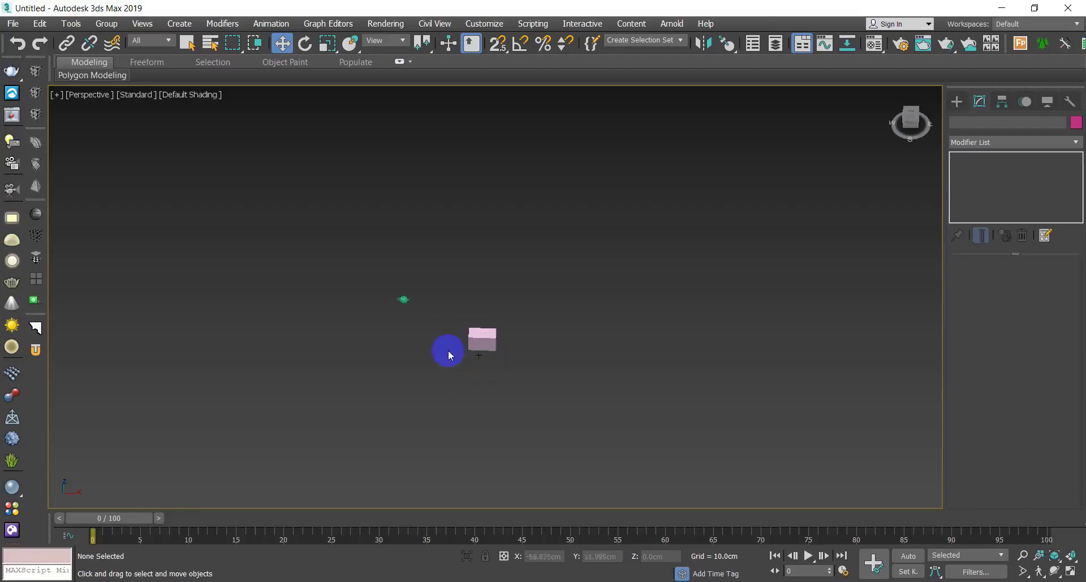
{"action": "scroll", "coordinate": [449, 354], "scroll_direction": "up", "scroll_amount": 8}
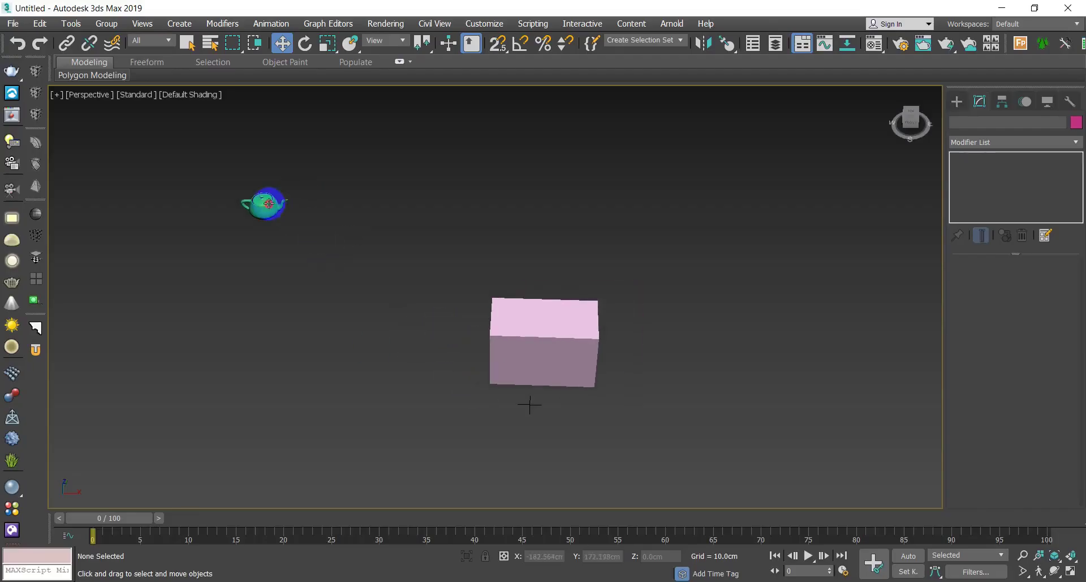
{"action": "left_click", "coordinate": [268, 203]}
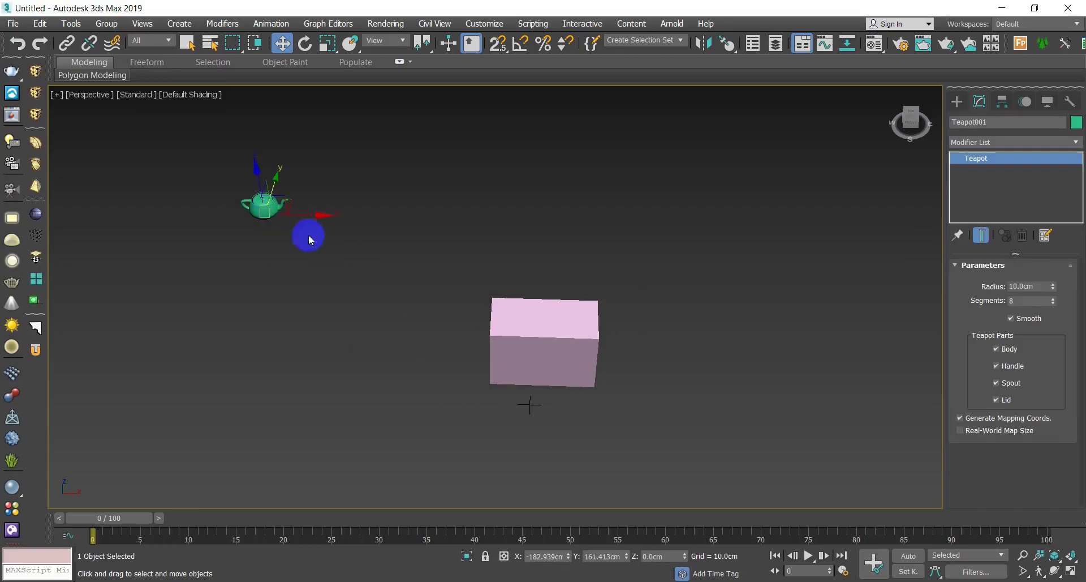
{"action": "left_click", "coordinate": [540, 318]}
{"action": "middle_click_drag", "start_coordinate": [491, 411], "coordinate": [502, 398], "text": "alt"}
{"action": "left_click", "coordinate": [214, 267]}
{"action": "left_click", "coordinate": [557, 352]}
{"action": "left_click", "coordinate": [226, 273]}
{"action": "left_click", "coordinate": [517, 335]}
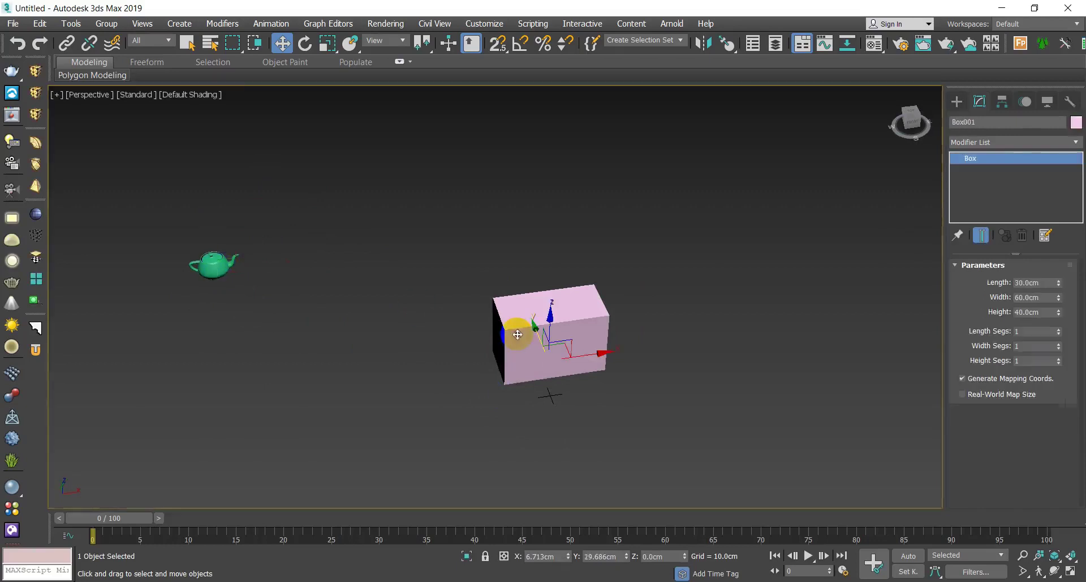
{"action": "left_click", "coordinate": [226, 268]}
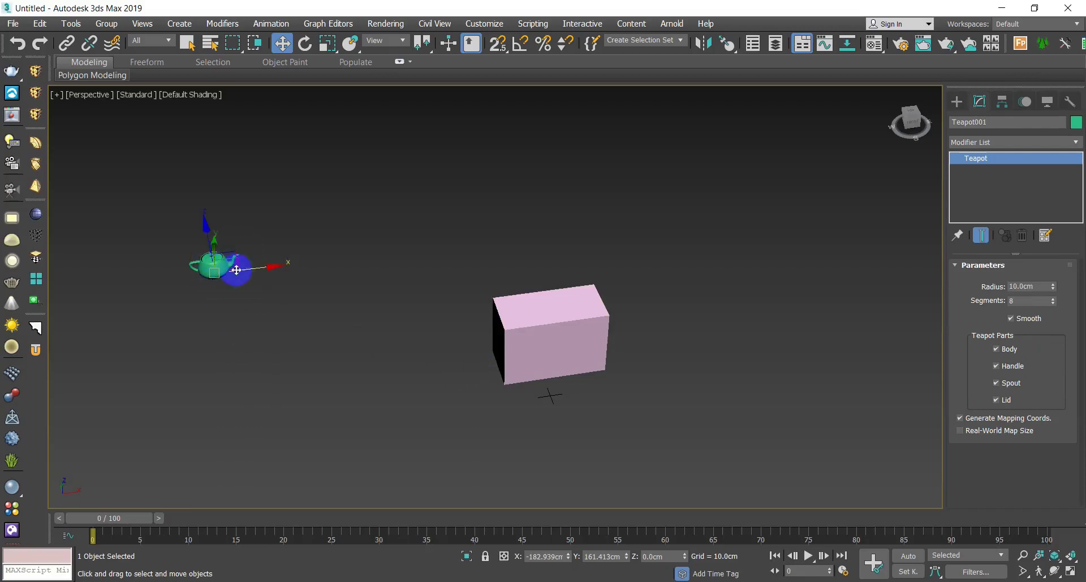
{"action": "left_click", "coordinate": [249, 326]}
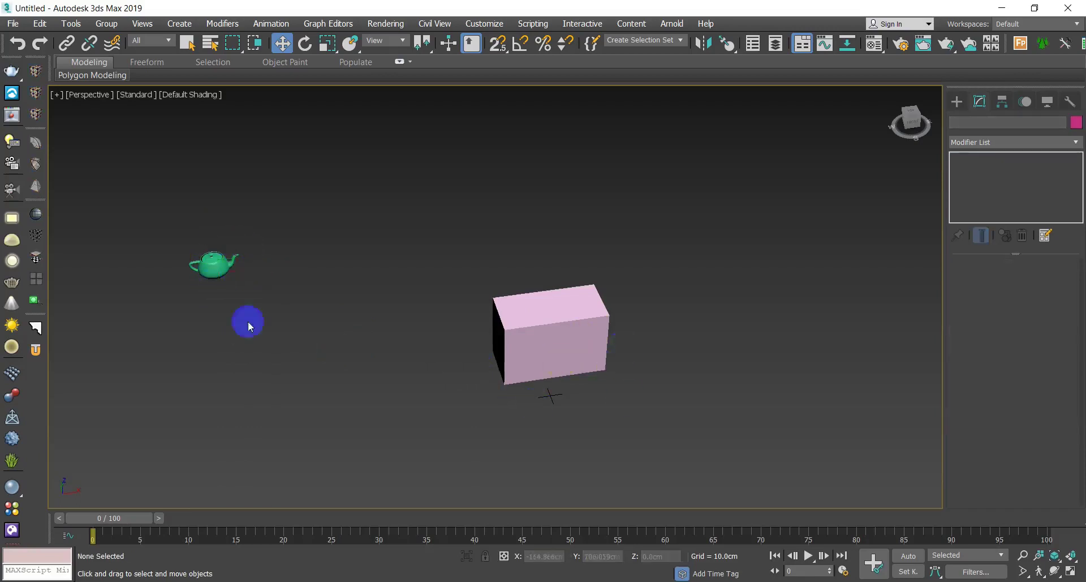
Step: Quick Align the teapot to the box
{"action": "left_click", "coordinate": [217, 270]}
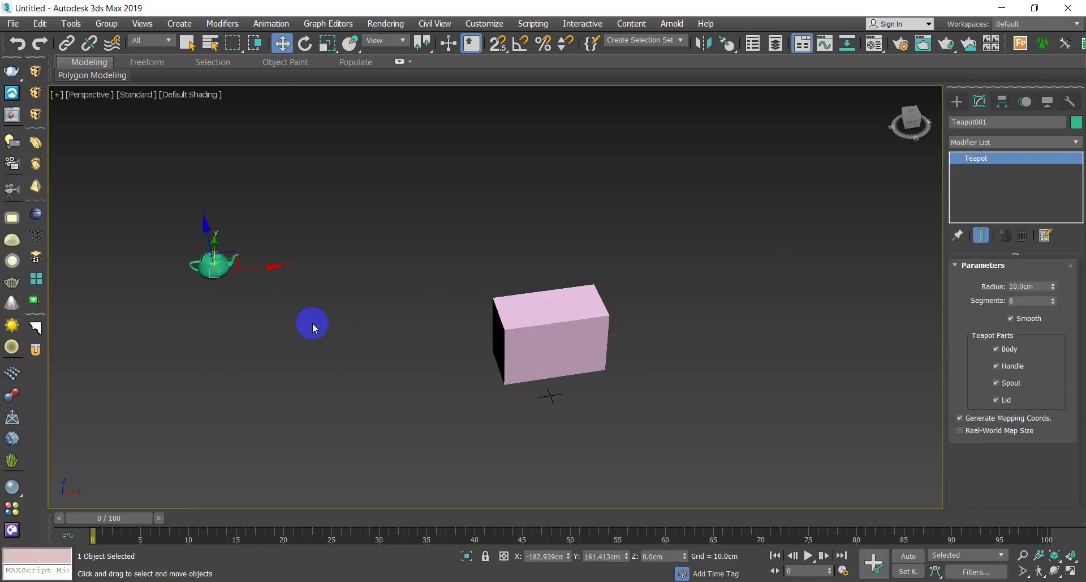
{"action": "key", "text": "alt+a"}
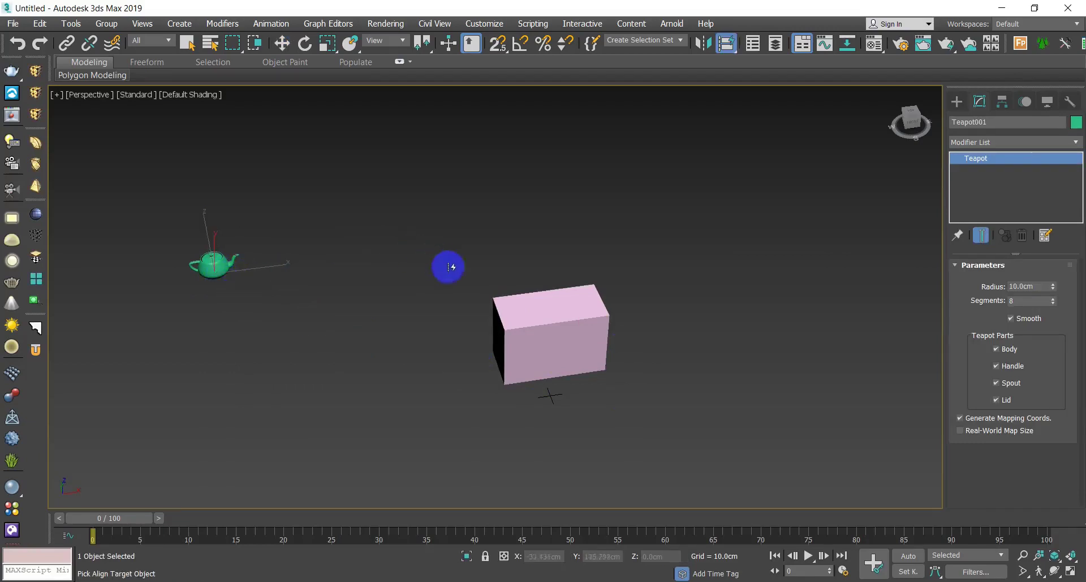
{"action": "left_click", "coordinate": [577, 331]}
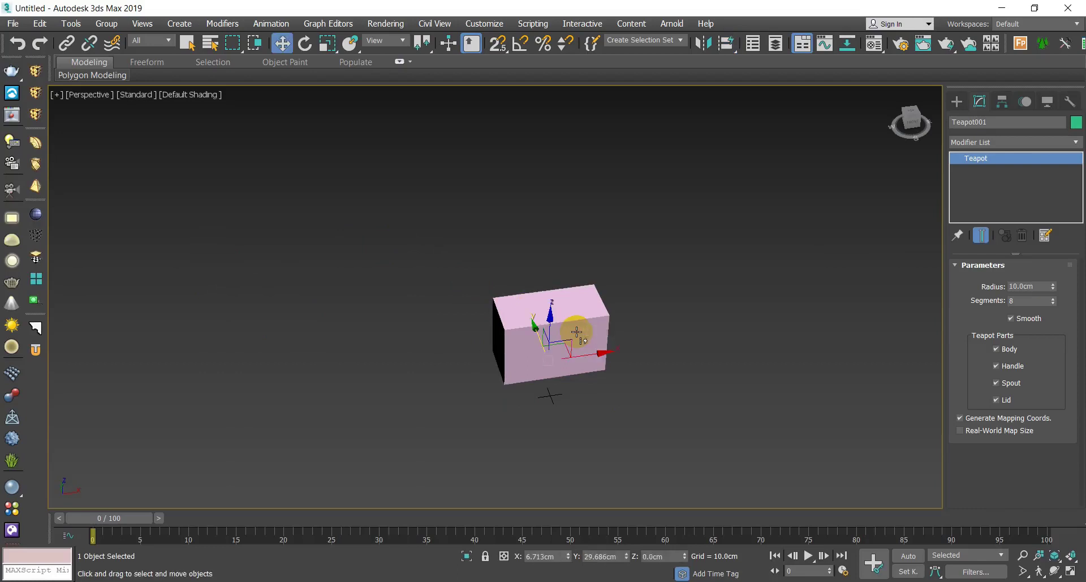
Step: Raise the aligned teapot vertically in the Front view towards the box's top face
{"action": "key", "text": "F3"}
{"action": "mouse_move", "coordinate": [570, 382]}
{"action": "middle_mouse_down", "text": "alt"}
{"action": "mouse_move", "coordinate": [291, 381]}
{"action": "mouse_move", "coordinate": [462, 387]}
{"action": "mouse_move", "coordinate": [577, 362]}
{"action": "mouse_move", "coordinate": [526, 339]}
{"action": "mouse_move", "coordinate": [500, 361]}
{"action": "mouse_move", "coordinate": [499, 438]}
{"action": "middle_mouse_up", "text": "alt"}
{"action": "key", "text": "f"}
{"action": "key", "text": "z"}
{"action": "scroll", "coordinate": [499, 382], "scroll_direction": "down", "scroll_amount": 8}
{"action": "left_click_drag", "start_coordinate": [497, 412], "coordinate": [492, 252]}
Step: View the teapot in shaded Perspective and undo its vertical move
{"action": "key", "text": "p"}
{"action": "key", "text": "z"}
{"action": "scroll", "coordinate": [493, 256], "scroll_direction": "down", "scroll_amount": 10}
{"action": "mouse_move", "coordinate": [551, 311]}
{"action": "middle_mouse_down"}
{"action": "mouse_move", "coordinate": [562, 305]}
{"action": "mouse_move", "coordinate": [551, 307]}
{"action": "middle_mouse_up"}
{"action": "key", "text": "F3"}
{"action": "key", "text": "ctrl+z"}
{"action": "key", "text": "ctrl+z"}
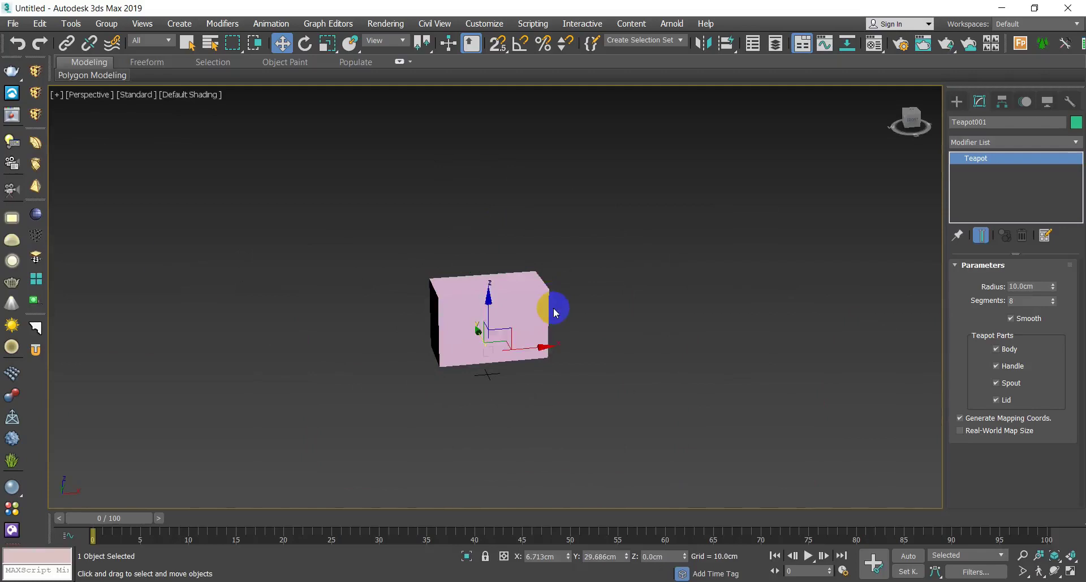
Step: Move the teapot several box lengths away from the box in the Perspective view
{"action": "scroll", "coordinate": [543, 311], "scroll_direction": "down", "scroll_amount": 8}
{"action": "middle_click_drag", "start_coordinate": [485, 321], "coordinate": [434, 363], "text": "alt"}
{"action": "left_click_drag", "start_coordinate": [494, 277], "coordinate": [653, 226]}
{"action": "left_click_drag", "start_coordinate": [815, 371], "coordinate": [669, 190]}
Step: Quick Align the distant teapot to the box and inspect its position in wireframe display
{"action": "key", "text": "alt+a"}
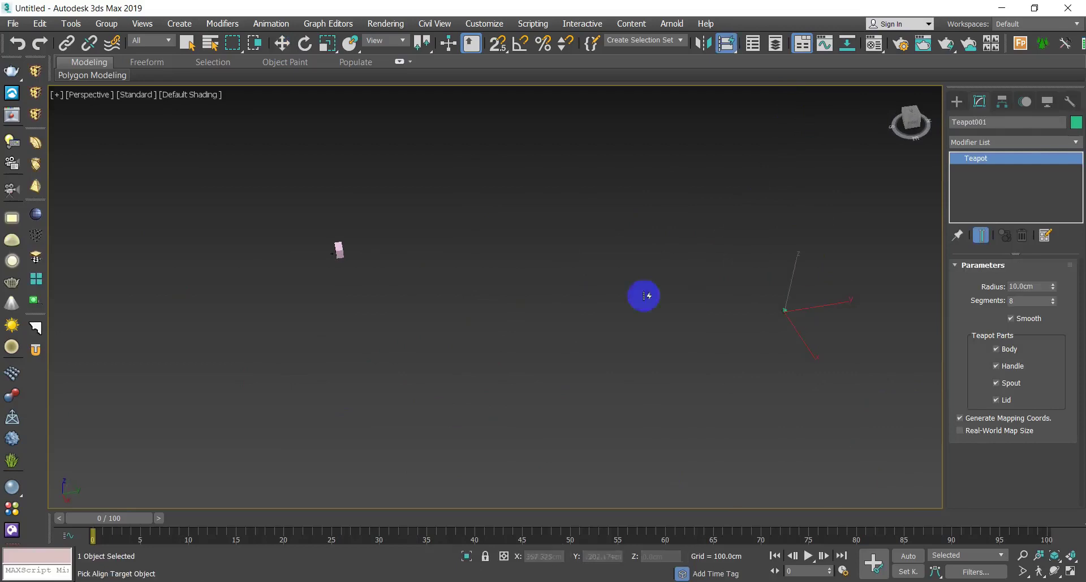
{"action": "left_click", "coordinate": [342, 252]}
{"action": "scroll", "coordinate": [334, 254], "scroll_direction": "up", "scroll_amount": 10}
{"action": "middle_click_drag", "start_coordinate": [334, 255], "coordinate": [421, 259], "text": "alt"}
{"action": "key", "text": "F3"}
{"action": "middle_click_drag", "start_coordinate": [272, 351], "coordinate": [605, 278]}
{"action": "scroll", "coordinate": [444, 334], "scroll_direction": "up", "scroll_amount": 6}
{"action": "middle_click_drag", "start_coordinate": [434, 349], "coordinate": [645, 164], "text": "alt"}
{"action": "mouse_move", "coordinate": [532, 447]}
{"action": "middle_mouse_down"}
{"action": "mouse_move", "coordinate": [466, 356]}
{"action": "mouse_move", "coordinate": [528, 383]}
{"action": "mouse_move", "coordinate": [530, 463]}
{"action": "middle_mouse_up"}
{"action": "scroll", "coordinate": [526, 385], "scroll_direction": "down", "scroll_amount": 7}
Step: Raise the teapot about 40 cm in the Left view onto the box's top face and show it shaded in Perspective
{"action": "key", "text": "l"}
{"action": "key", "text": "z"}
{"action": "scroll", "coordinate": [527, 386], "scroll_direction": "down", "scroll_amount": 8}
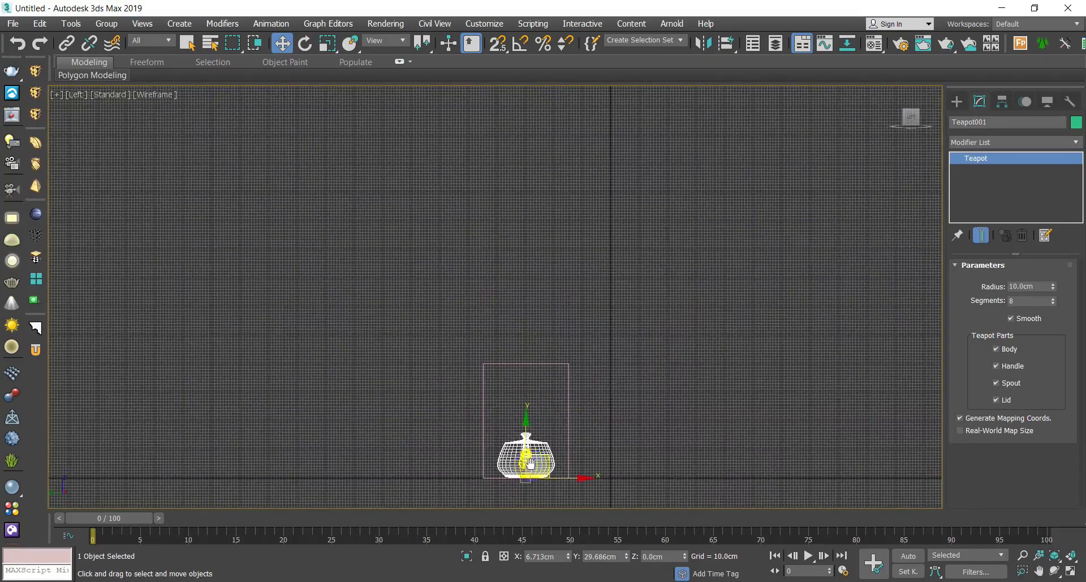
{"action": "left_click_drag", "start_coordinate": [528, 430], "coordinate": [512, 318]}
{"action": "scroll", "coordinate": [526, 294], "scroll_direction": "up", "scroll_amount": 4}
{"action": "key", "text": "p"}
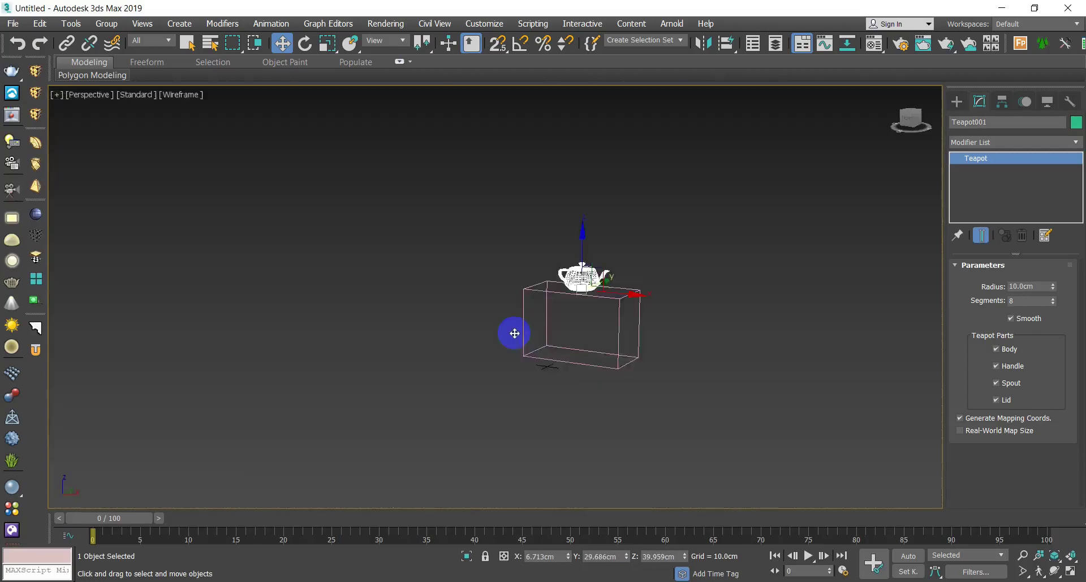
{"action": "key", "text": "z"}
{"action": "key", "text": "F3"}
{"action": "scroll", "coordinate": [514, 332], "scroll_direction": "down", "scroll_amount": 5}
{"action": "mouse_move", "coordinate": [514, 333]}
{"action": "middle_mouse_down"}
{"action": "mouse_move", "coordinate": [509, 392]}
{"action": "mouse_move", "coordinate": [371, 275]}
{"action": "mouse_move", "coordinate": [464, 294]}
{"action": "mouse_move", "coordinate": [469, 266]}
{"action": "mouse_move", "coordinate": [417, 359]}
{"action": "middle_mouse_up"}
{"action": "scroll", "coordinate": [510, 392], "scroll_direction": "down", "scroll_amount": 2}
{"action": "scroll", "coordinate": [482, 258], "scroll_direction": "down", "scroll_amount": 5}
Step: Delete the teapot from the top of the box
{"action": "left_click", "coordinate": [555, 279]}
{"action": "left_click", "coordinate": [457, 263]}
{"action": "key", "text": "Delete"}
Step: Create a thin flat box about 11.3 by 22.3 cm some distance away from the existing box
{"action": "right_click", "coordinate": [562, 344]}
{"action": "left_click", "coordinate": [577, 311]}
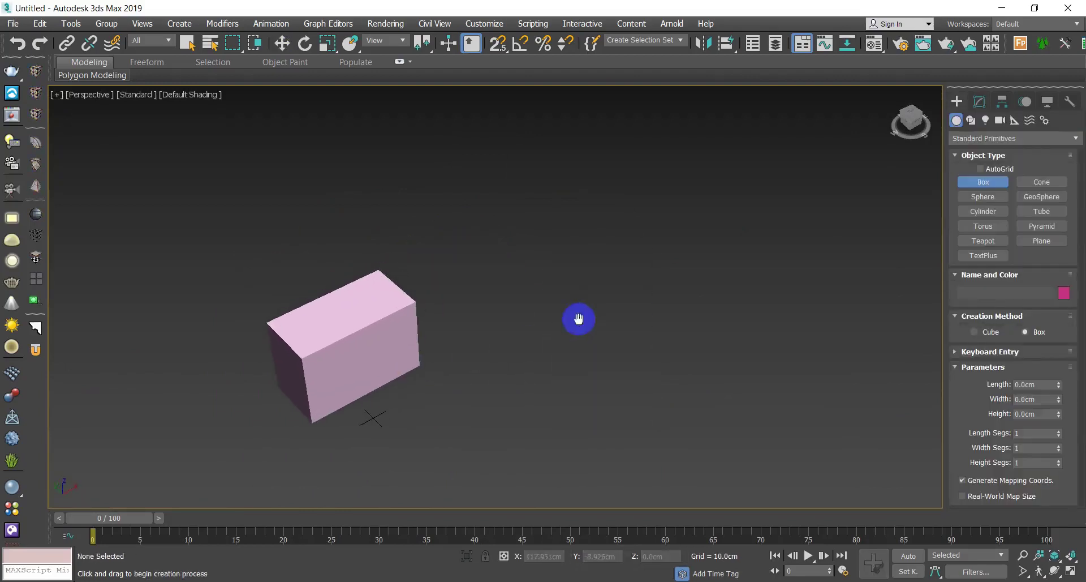
{"action": "left_click_drag", "start_coordinate": [609, 306], "coordinate": [609, 306]}
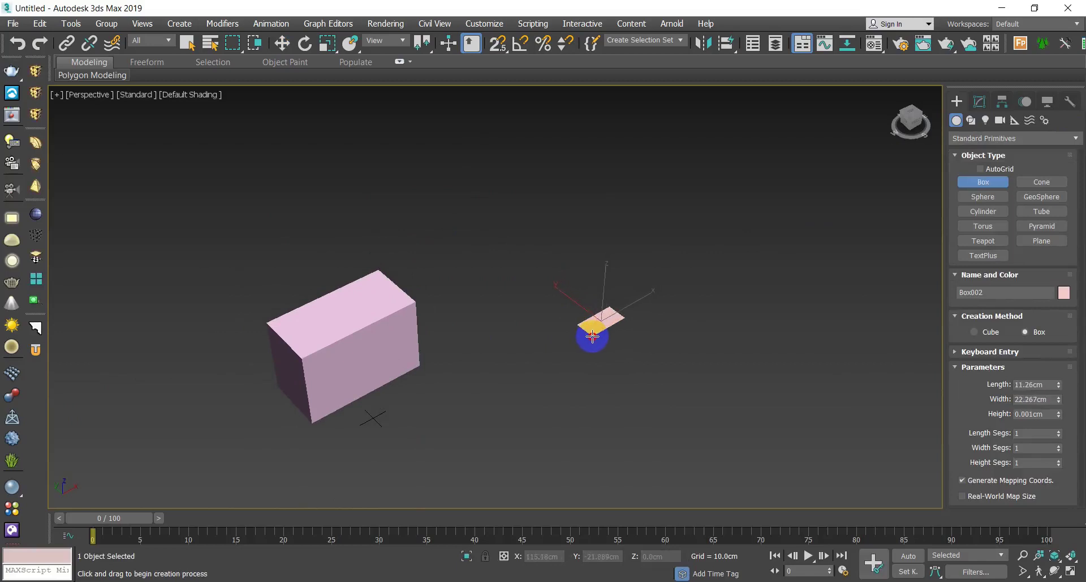
{"action": "scroll", "coordinate": [592, 336], "scroll_direction": "up", "scroll_amount": 3}
{"action": "right_click", "coordinate": [596, 332]}
Step: Change the new flat box's object color to blue
{"action": "scroll", "coordinate": [595, 334], "scroll_direction": "down", "scroll_amount": 4}
{"action": "middle_click_drag", "start_coordinate": [598, 334], "coordinate": [652, 354]}
{"action": "scroll", "coordinate": [665, 356], "scroll_direction": "up", "scroll_amount": 2}
{"action": "left_click", "coordinate": [1063, 293]}
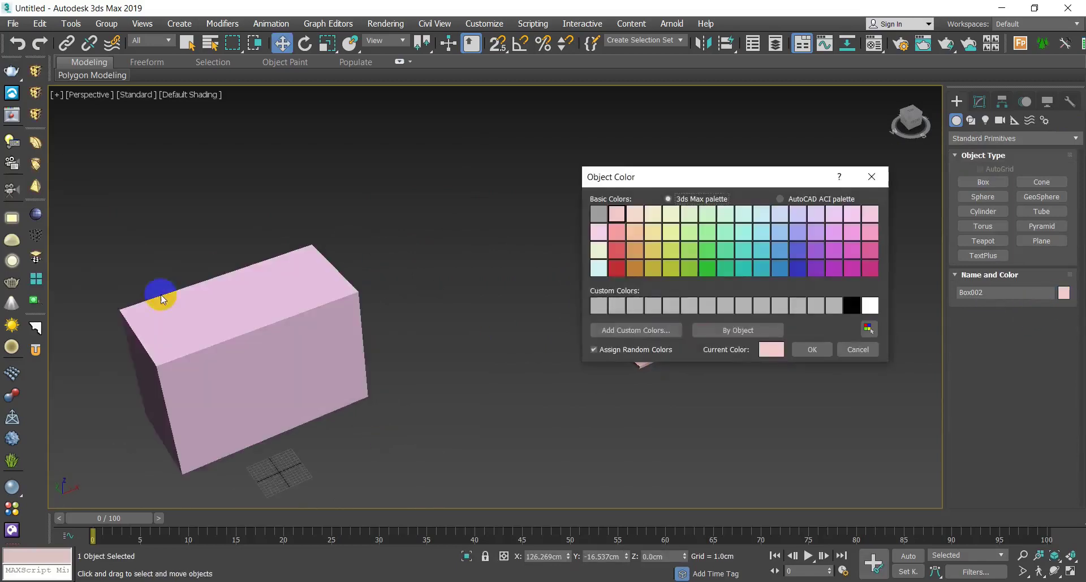
{"action": "left_click", "coordinate": [806, 257]}
{"action": "left_click", "coordinate": [812, 349]}
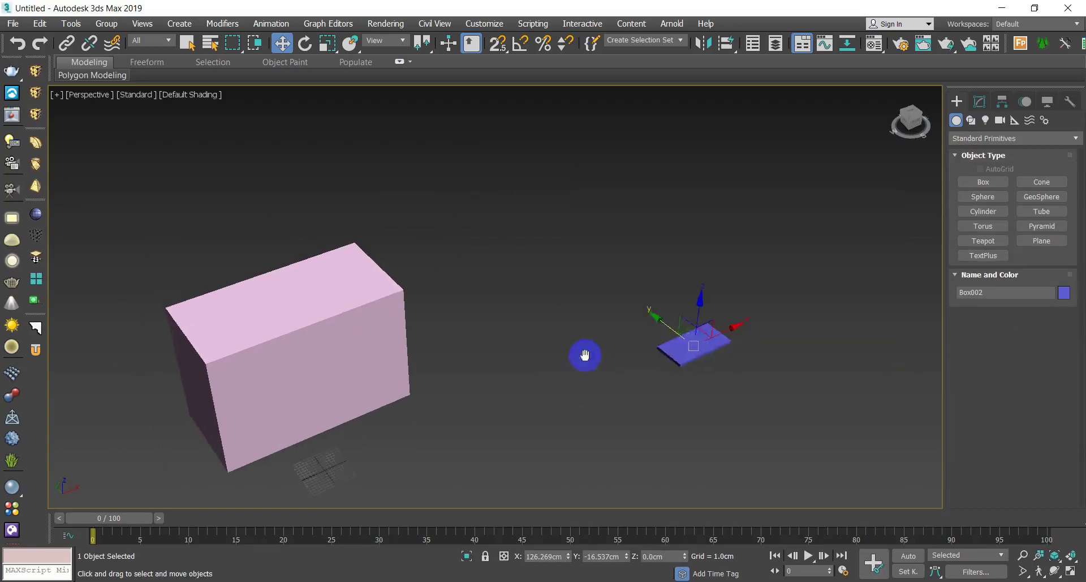
Step: Switch to the 3.jpg cheat sheet in Photoshop and circle the "Alt + N" match surfaces shortcut with the Brush
{"action": "scroll", "coordinate": [589, 354], "scroll_direction": "up", "scroll_amount": 4}
{"action": "scroll", "coordinate": [637, 331], "scroll_direction": "down", "scroll_amount": 3}
{"action": "key", "text": "alt+Tab"}
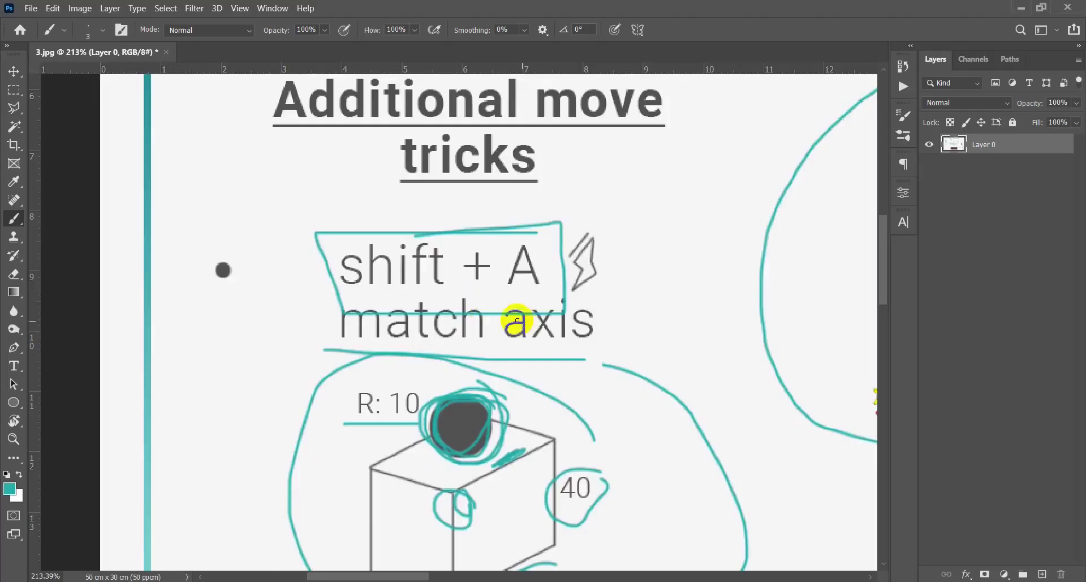
{"action": "scroll", "coordinate": [517, 321], "scroll_direction": "down", "scroll_amount": 7, "text": "alt"}
{"action": "middle_click_drag", "start_coordinate": [519, 388], "coordinate": [503, 234]}
{"action": "scroll", "coordinate": [502, 342], "scroll_direction": "up", "scroll_amount": 4, "text": "alt"}
{"action": "scroll", "coordinate": [502, 344], "scroll_direction": "up", "scroll_amount": 1, "text": "alt"}
{"action": "mouse_move", "coordinate": [560, 259]}
{"action": "left_mouse_down"}
{"action": "mouse_move", "coordinate": [411, 231]}
{"action": "mouse_move", "coordinate": [368, 279]}
{"action": "mouse_move", "coordinate": [534, 239]}
{"action": "mouse_move", "coordinate": [513, 238]}
{"action": "left_mouse_up"}
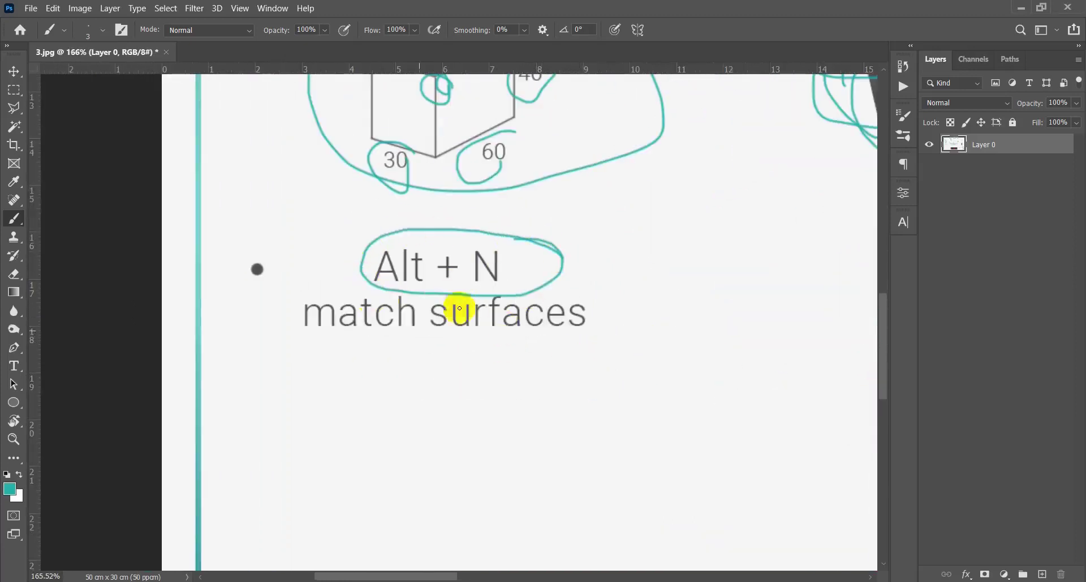
Step: Switch back to 3ds Max and pick the blue flat box's top face as the source for Normal Align
{"action": "key", "text": "alt+Tab"}
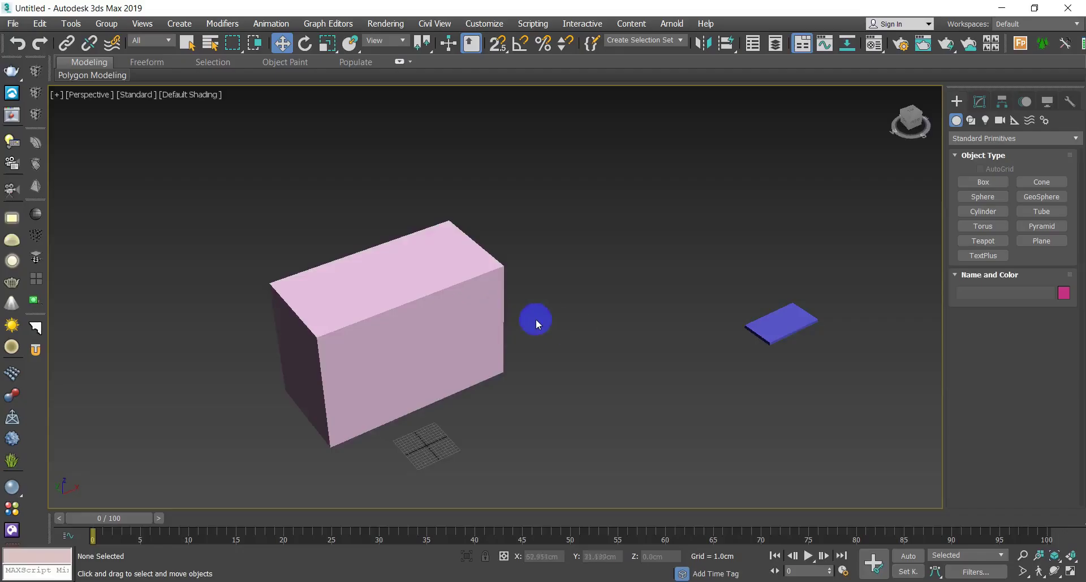
{"action": "middle_click_drag", "start_coordinate": [534, 318], "coordinate": [610, 324], "text": "alt"}
{"action": "left_click_drag", "start_coordinate": [879, 281], "coordinate": [719, 448]}
{"action": "middle_click_drag", "start_coordinate": [783, 402], "coordinate": [759, 409]}
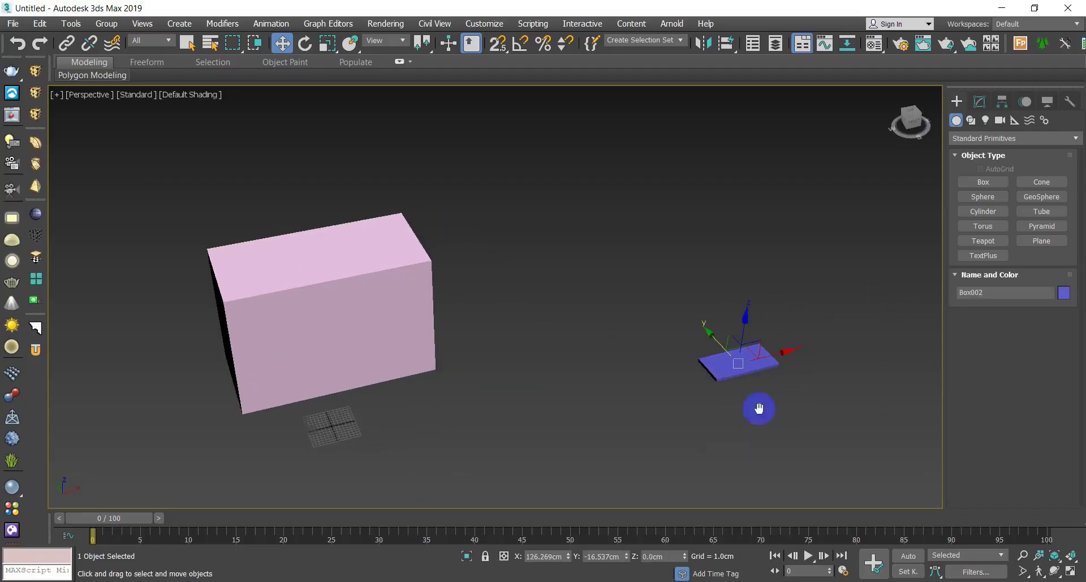
{"action": "key", "text": "alt+n"}
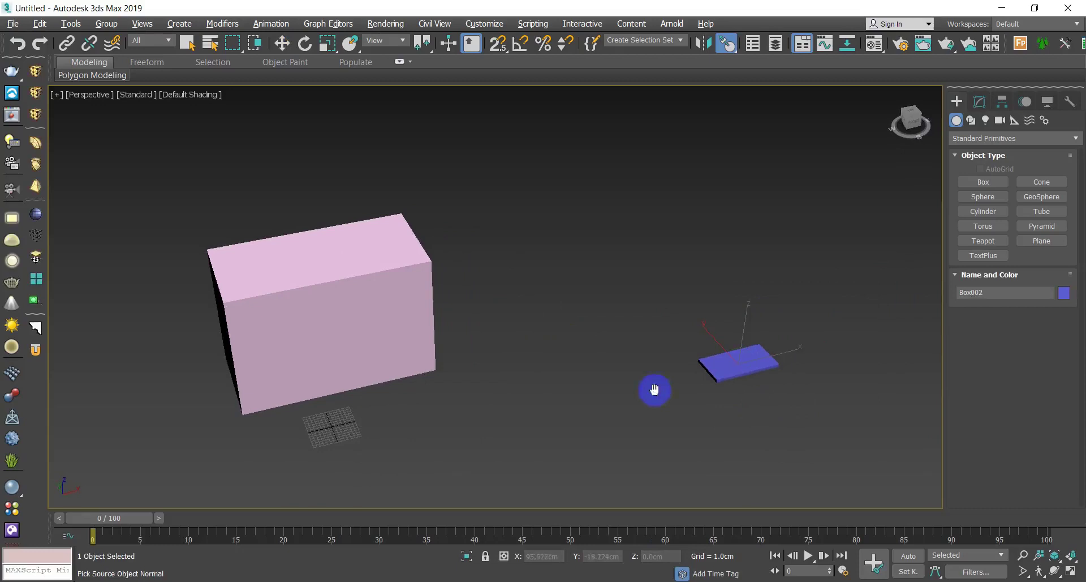
{"action": "middle_click_drag", "start_coordinate": [655, 390], "coordinate": [655, 413]}
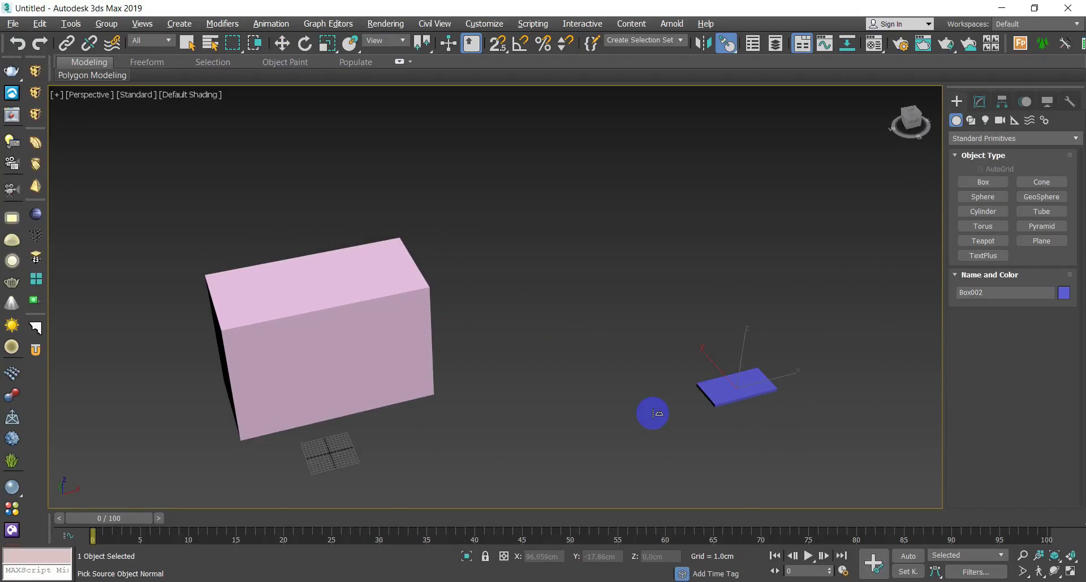
{"action": "scroll", "coordinate": [682, 417], "scroll_direction": "up", "scroll_amount": 5}
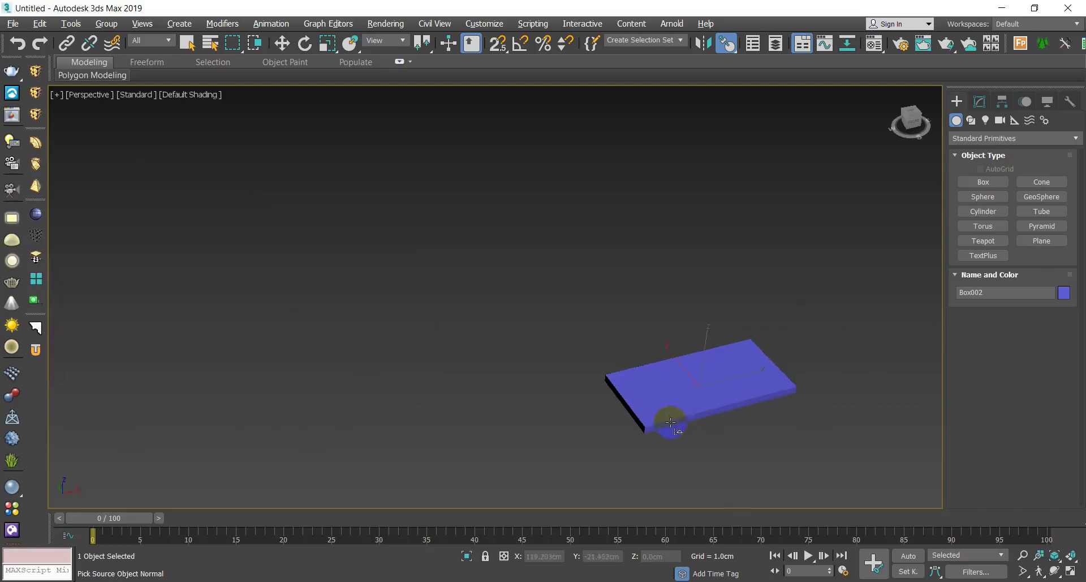
{"action": "scroll", "coordinate": [698, 391], "scroll_direction": "down", "scroll_amount": 4}
{"action": "middle_click_drag", "start_coordinate": [614, 395], "coordinate": [696, 393]}
{"action": "middle_click_drag", "start_coordinate": [472, 328], "coordinate": [665, 369]}
{"action": "scroll", "coordinate": [571, 334], "scroll_direction": "up", "scroll_amount": 4}
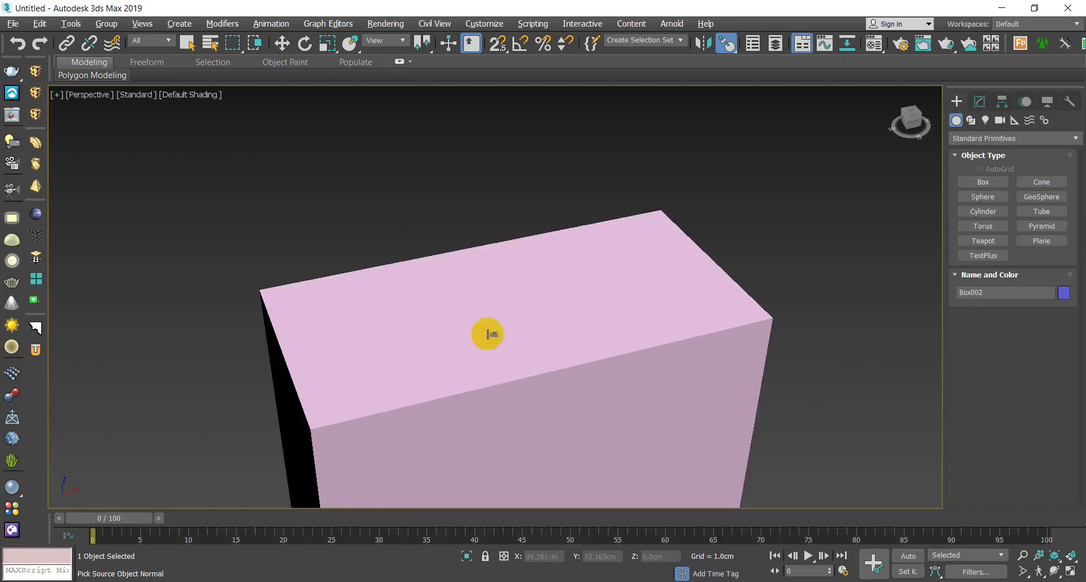
{"action": "scroll", "coordinate": [488, 334], "scroll_direction": "down", "scroll_amount": 5}
{"action": "scroll", "coordinate": [613, 364], "scroll_direction": "up", "scroll_amount": 3}
{"action": "scroll", "coordinate": [655, 396], "scroll_direction": "up", "scroll_amount": 2}
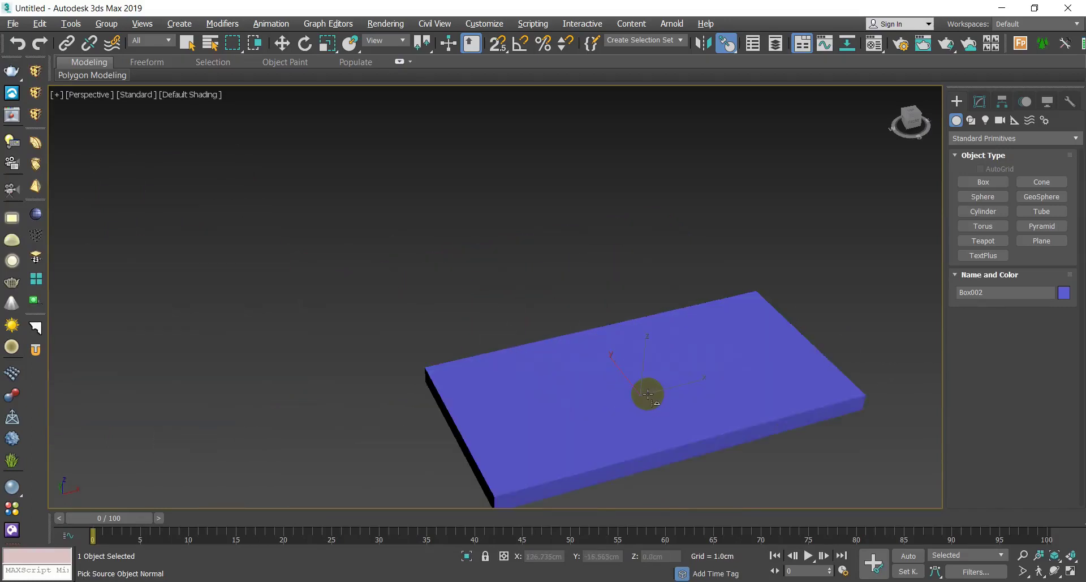
{"action": "scroll", "coordinate": [648, 394], "scroll_direction": "down", "scroll_amount": 5}
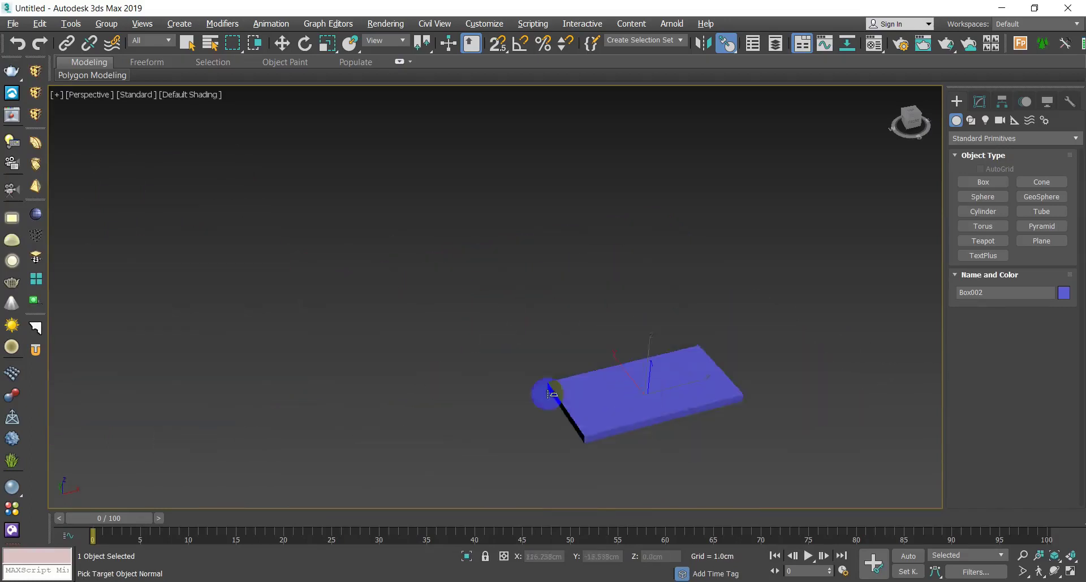
Step: Normal Align the blue flat box onto the pink box's top face near one end, with zero offsets
{"action": "middle_click_drag", "start_coordinate": [547, 393], "coordinate": [721, 376]}
{"action": "scroll", "coordinate": [713, 379], "scroll_direction": "down", "scroll_amount": 4}
{"action": "middle_click_drag", "start_coordinate": [605, 382], "coordinate": [697, 396]}
{"action": "scroll", "coordinate": [580, 341], "scroll_direction": "up", "scroll_amount": 4}
{"action": "scroll", "coordinate": [579, 340], "scroll_direction": "up", "scroll_amount": 2}
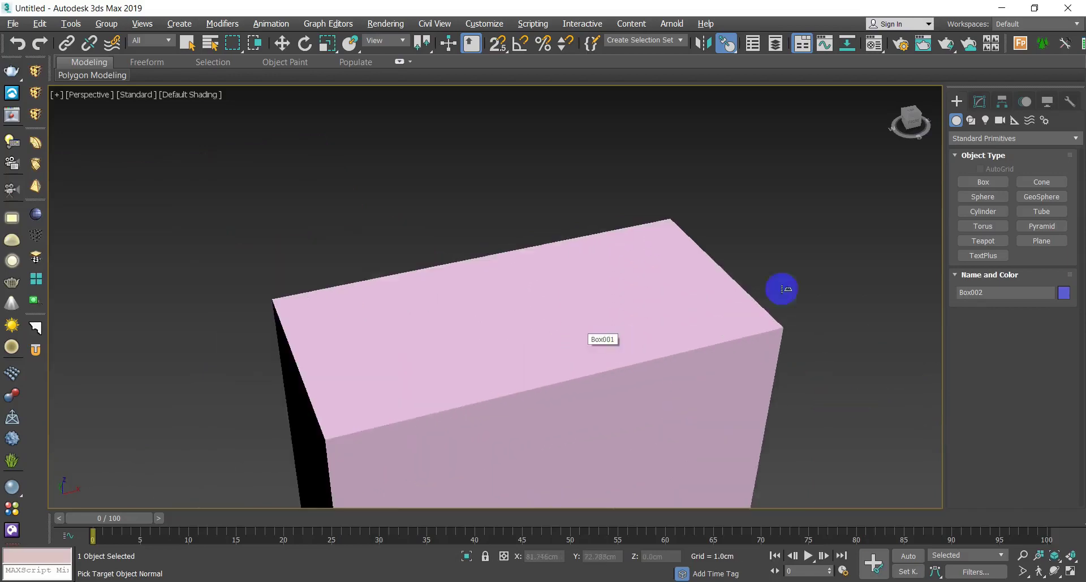
{"action": "left_click", "coordinate": [384, 326]}
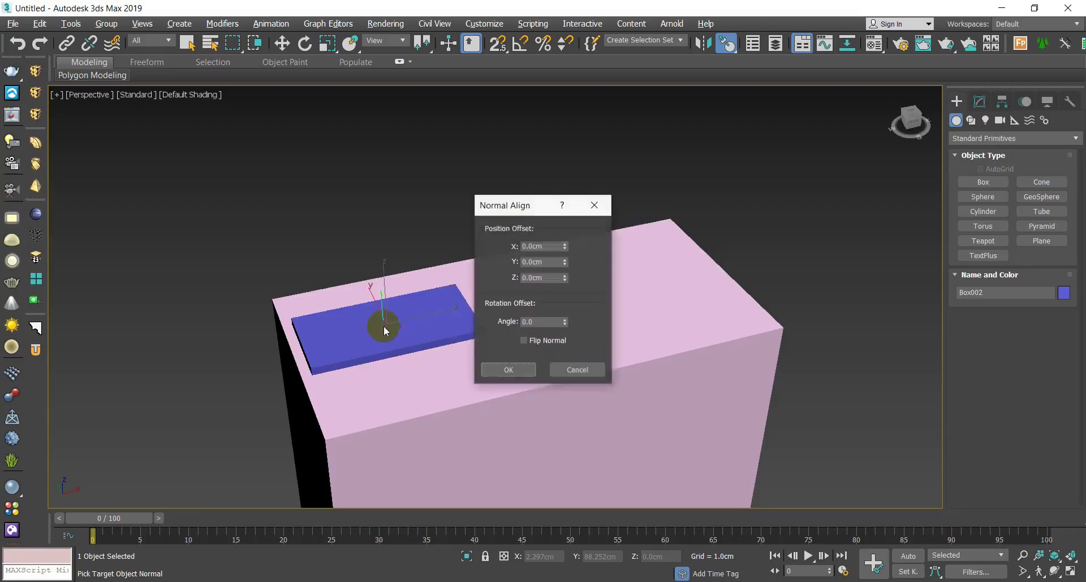
{"action": "left_click", "coordinate": [509, 369]}
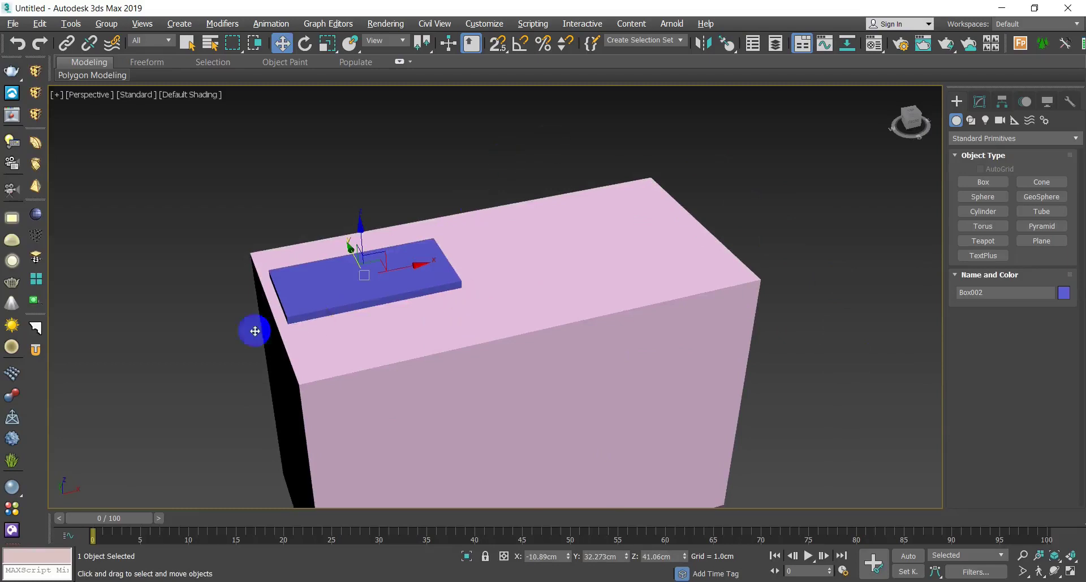
Step: Create a tall wall-like box about 14.2 cm long and 372 cm wide behind the pink box
{"action": "scroll", "coordinate": [373, 321], "scroll_direction": "down", "scroll_amount": 5}
{"action": "middle_click_drag", "start_coordinate": [376, 322], "coordinate": [320, 318]}
{"action": "middle_click_drag", "start_coordinate": [476, 352], "coordinate": [463, 370]}
{"action": "left_click", "coordinate": [451, 371]}
{"action": "right_click", "coordinate": [464, 364], "text": "ctrl"}
{"action": "left_click", "coordinate": [488, 331]}
{"action": "scroll", "coordinate": [489, 335], "scroll_direction": "down", "scroll_amount": 2}
{"action": "left_click_drag", "start_coordinate": [638, 243], "coordinate": [326, 305]}
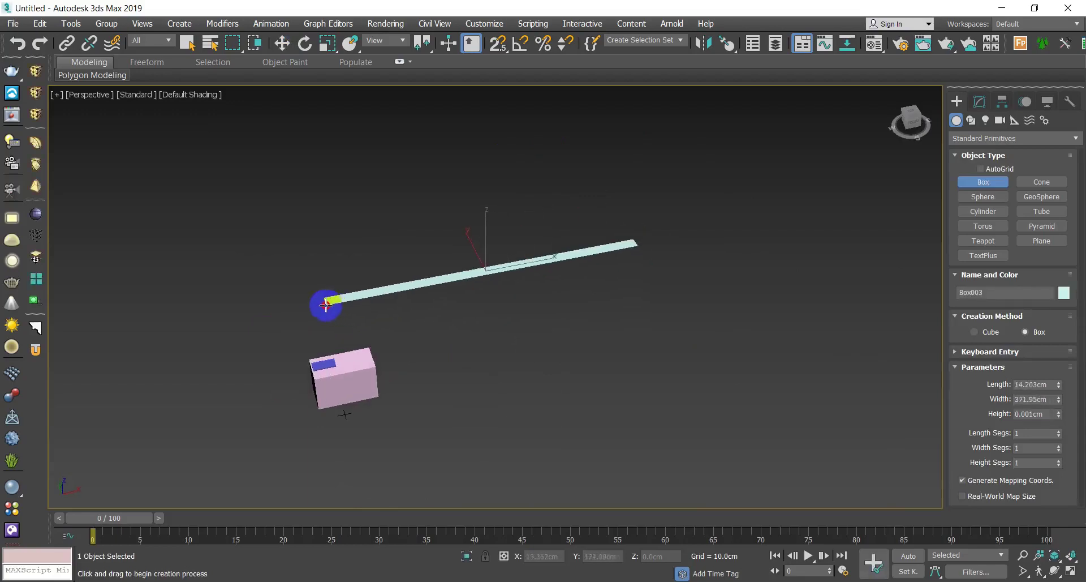
{"action": "left_click", "coordinate": [310, 151]}
{"action": "key", "text": "w"}
Step: Delete the pink box together with the blue flat box on it
{"action": "middle_click_drag", "start_coordinate": [380, 305], "coordinate": [530, 421], "text": "alt"}
{"action": "left_click_drag", "start_coordinate": [421, 375], "coordinate": [422, 375]}
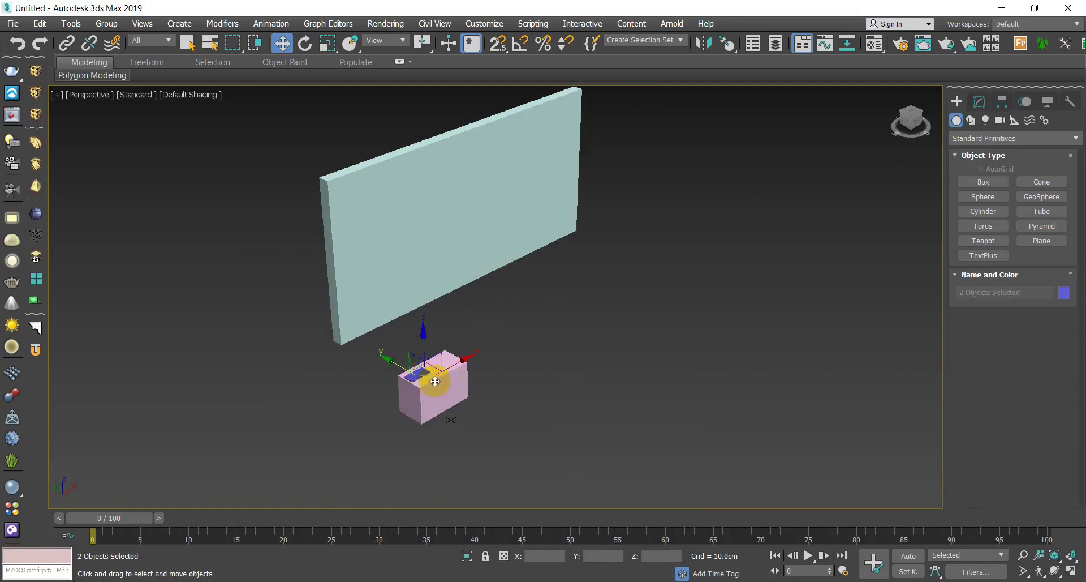
{"action": "key", "text": "Delete"}
Step: Create a thin flat box about 79.9 by 165.1 cm and 1.9 cm high in front of the wall
{"action": "middle_click_drag", "start_coordinate": [562, 316], "coordinate": [500, 409], "text": "alt"}
{"action": "right_click", "coordinate": [500, 409]}
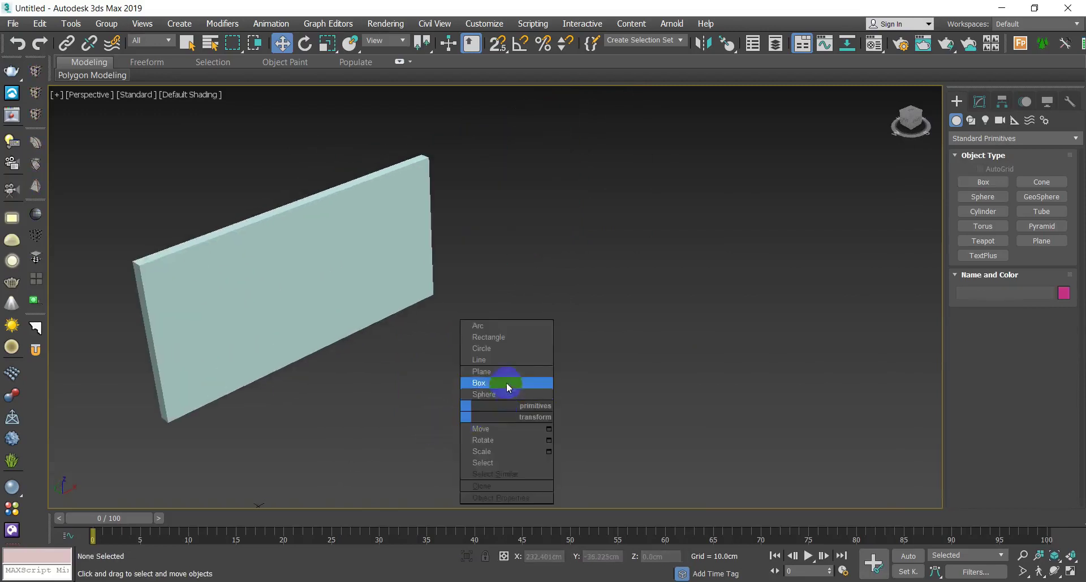
{"action": "left_click", "coordinate": [507, 383]}
{"action": "left_click_drag", "start_coordinate": [621, 375], "coordinate": [578, 476]}
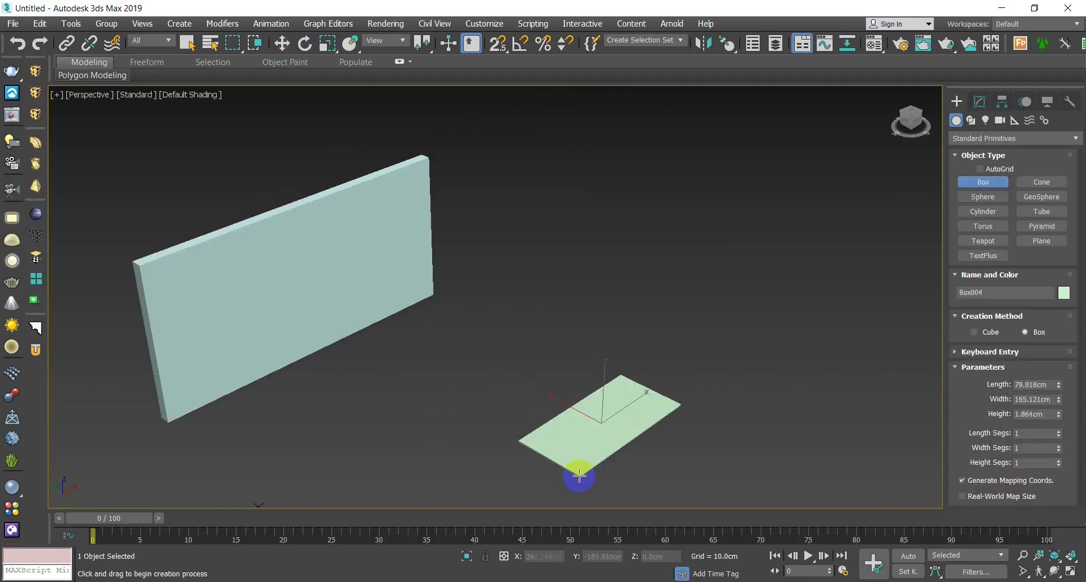
{"action": "right_click", "coordinate": [580, 474]}
{"action": "middle_click_drag", "start_coordinate": [569, 459], "coordinate": [691, 434]}
Step: Align the flat box to the wall with the Align tool
{"action": "left_click", "coordinate": [438, 217]}
{"action": "middle_click_drag", "start_coordinate": [553, 386], "coordinate": [631, 417]}
{"action": "left_click", "coordinate": [618, 410]}
{"action": "key", "text": "alt+a"}
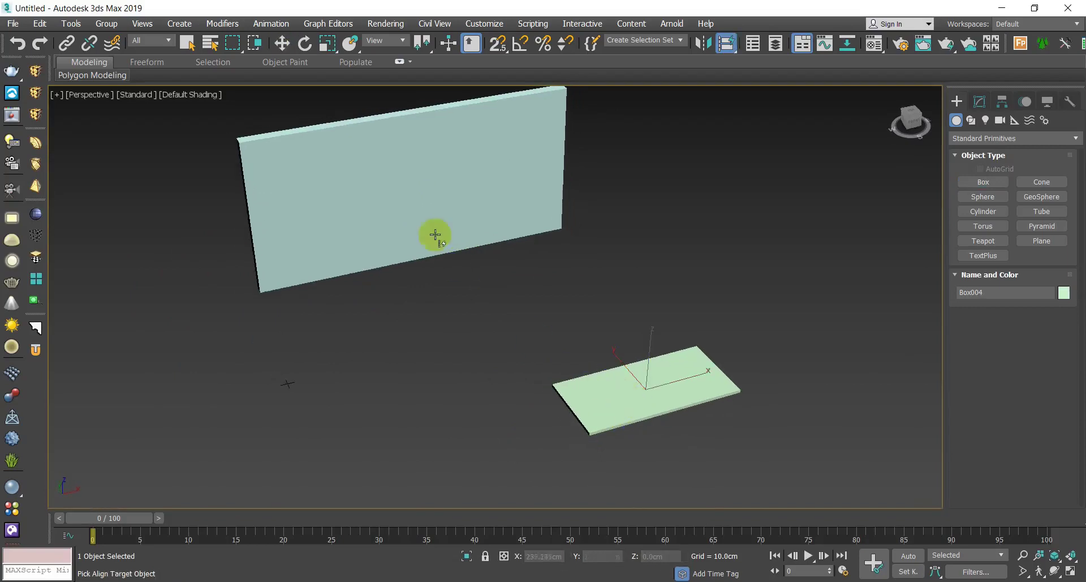
{"action": "left_click", "coordinate": [435, 234]}
Step: Rotate the flat box upright about its X axis and raise it in front of the wall
{"action": "middle_click_drag", "start_coordinate": [443, 254], "coordinate": [504, 273], "text": "alt"}
{"action": "scroll", "coordinate": [453, 295], "scroll_direction": "up", "scroll_amount": 3}
{"action": "middle_click_drag", "start_coordinate": [407, 319], "coordinate": [416, 314], "text": "alt"}
{"action": "key", "text": "e"}
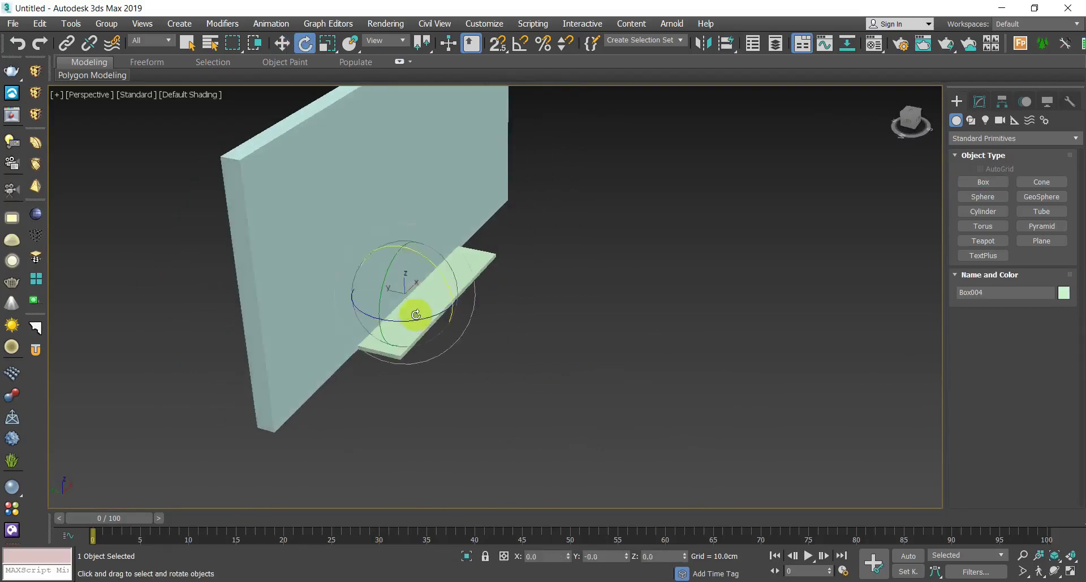
{"action": "left_click_drag", "start_coordinate": [437, 273], "coordinate": [453, 345]}
{"action": "key", "text": "w"}
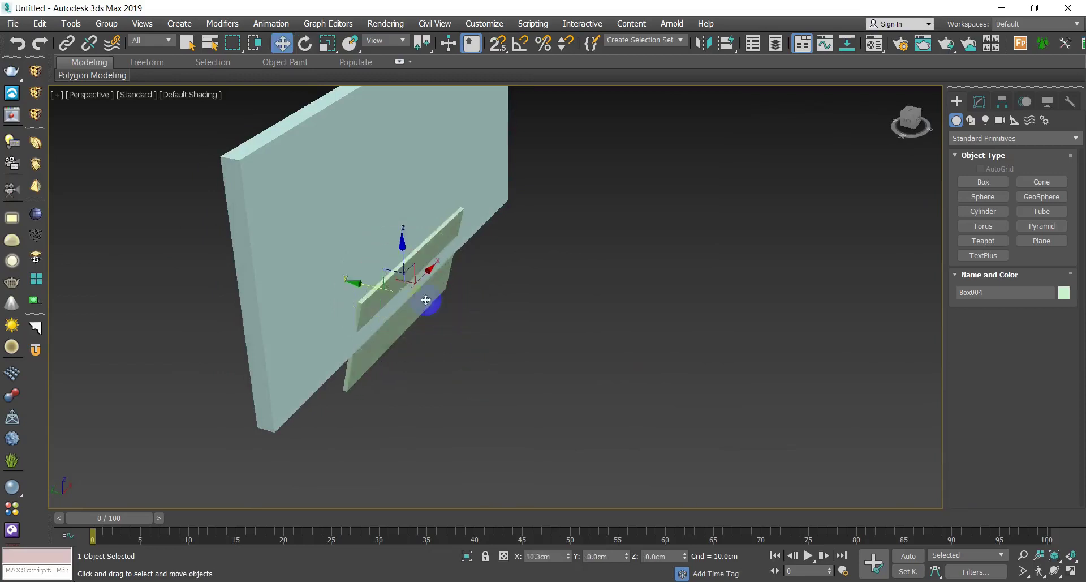
{"action": "left_click_drag", "start_coordinate": [405, 248], "coordinate": [398, 129]}
Step: Undo the flat box's raise, rotation and alignment to the wall
{"action": "key", "text": "ctrl+z"}
{"action": "key", "text": "ctrl+z"}
{"action": "key", "text": "ctrl+z"}
{"action": "scroll", "coordinate": [511, 339], "scroll_direction": "down", "scroll_amount": 5}
{"action": "mouse_move", "coordinate": [511, 339]}
{"action": "middle_mouse_down", "text": "alt"}
{"action": "mouse_move", "coordinate": [486, 346]}
{"action": "mouse_move", "coordinate": [509, 348]}
{"action": "middle_mouse_up", "text": "alt"}
{"action": "scroll", "coordinate": [540, 358], "scroll_direction": "up", "scroll_amount": 4}
Step: Normal Align the flat box's top face to the wall's front face, keeping zero offsets
{"action": "left_click", "coordinate": [540, 360]}
{"action": "middle_click_drag", "start_coordinate": [599, 376], "coordinate": [546, 357]}
{"action": "left_click", "coordinate": [619, 384]}
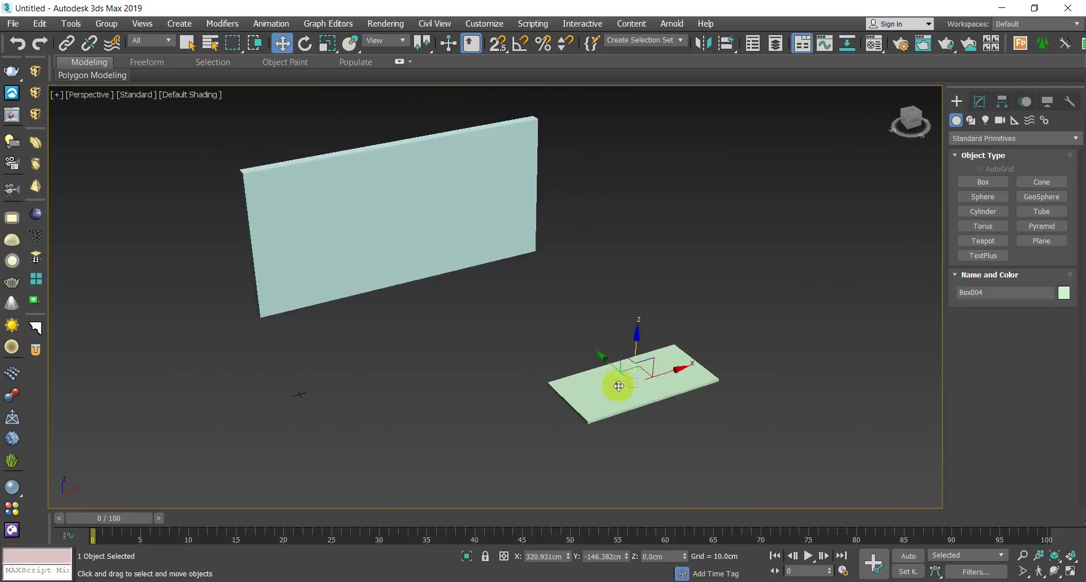
{"action": "scroll", "coordinate": [621, 383], "scroll_direction": "up", "scroll_amount": 3}
{"action": "middle_click_drag", "start_coordinate": [621, 382], "coordinate": [633, 398], "text": "alt"}
{"action": "key", "text": "alt+n"}
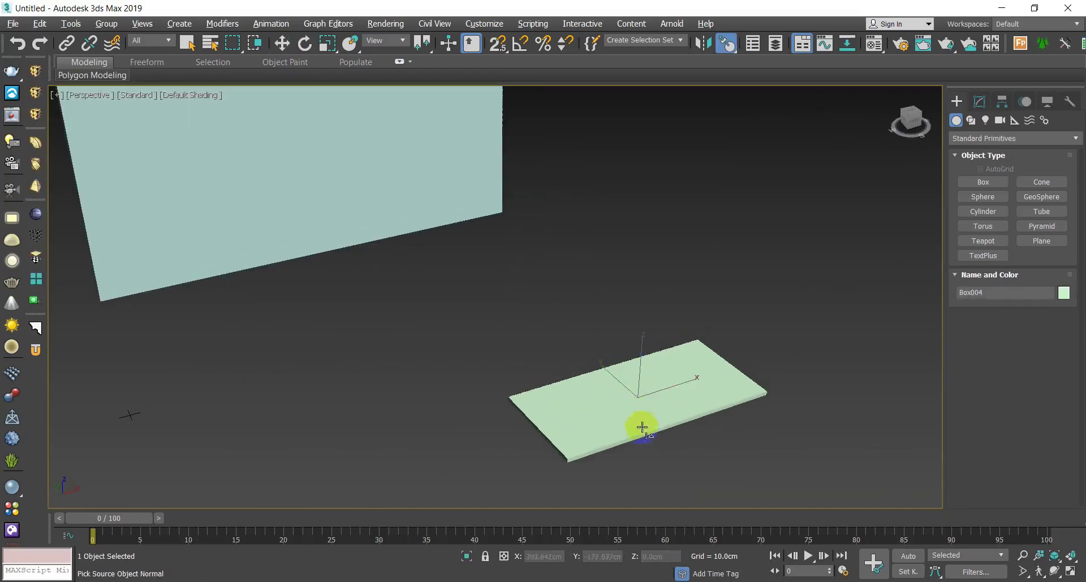
{"action": "scroll", "coordinate": [495, 361], "scroll_direction": "down", "scroll_amount": 3}
{"action": "left_click", "coordinate": [377, 284]}
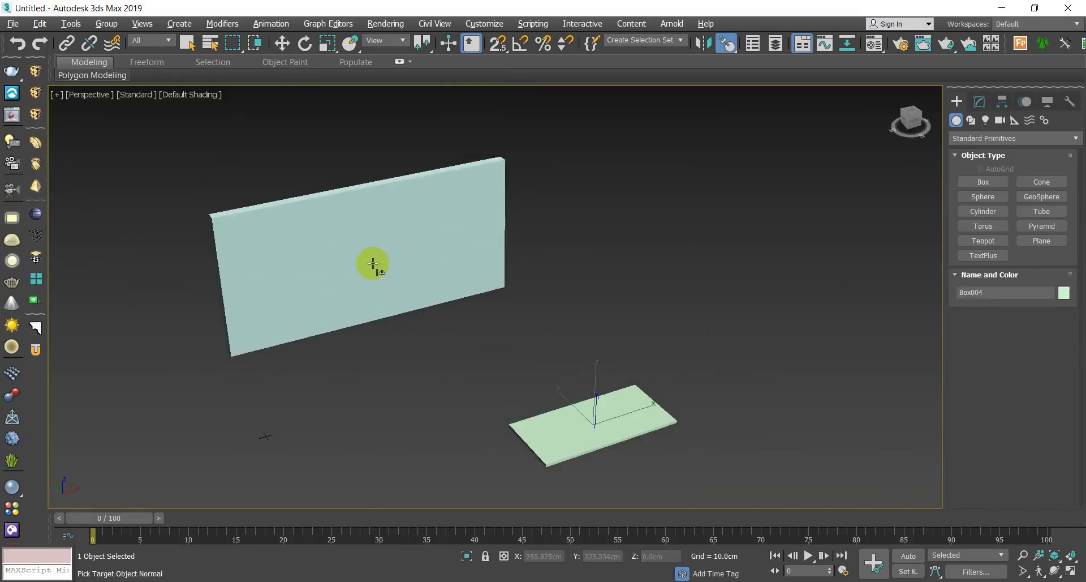
{"action": "left_click", "coordinate": [373, 263]}
{"action": "left_click", "coordinate": [509, 370]}
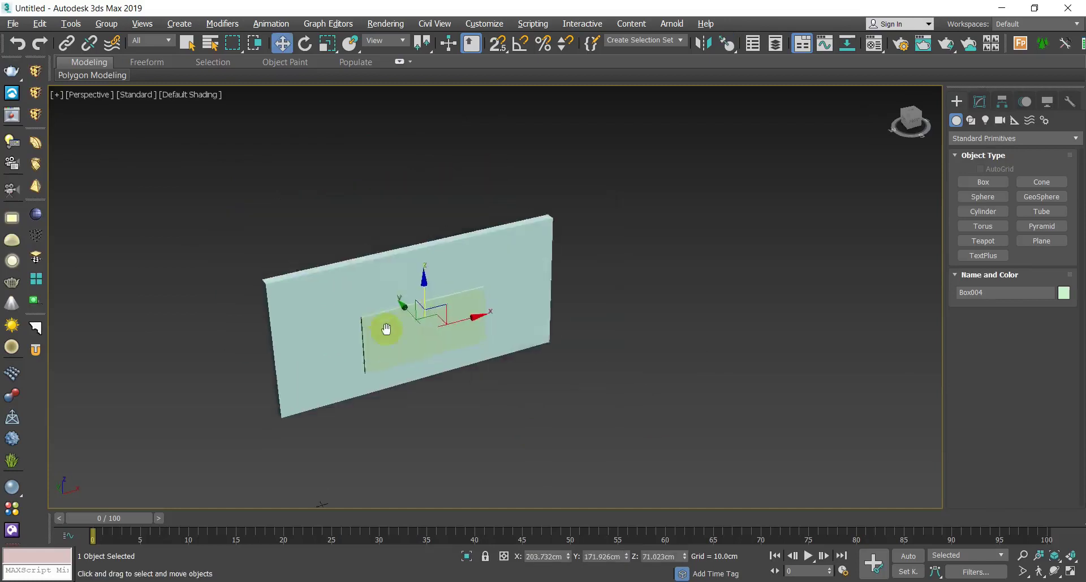
Step: Slide the flat box over the wall's face to a height of about 99.8 cm
{"action": "middle_click_drag", "start_coordinate": [415, 256], "coordinate": [470, 368], "text": "alt"}
{"action": "mouse_move", "coordinate": [458, 281]}
{"action": "middle_mouse_down", "text": "alt"}
{"action": "mouse_move", "coordinate": [482, 303]}
{"action": "mouse_move", "coordinate": [553, 284]}
{"action": "mouse_move", "coordinate": [554, 259]}
{"action": "mouse_move", "coordinate": [565, 257]}
{"action": "mouse_move", "coordinate": [551, 310]}
{"action": "mouse_move", "coordinate": [457, 284]}
{"action": "middle_mouse_up", "text": "alt"}
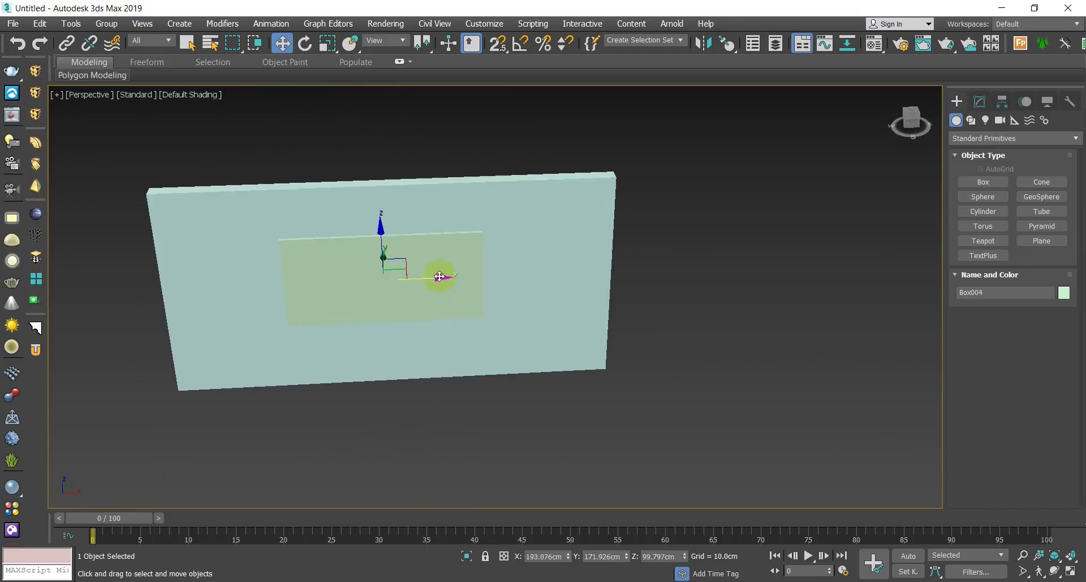
{"action": "left_click_drag", "start_coordinate": [439, 276], "coordinate": [452, 276]}
{"action": "scroll", "coordinate": [465, 342], "scroll_direction": "down", "scroll_amount": 4}
{"action": "middle_click_drag", "start_coordinate": [468, 344], "coordinate": [507, 409], "text": "alt"}
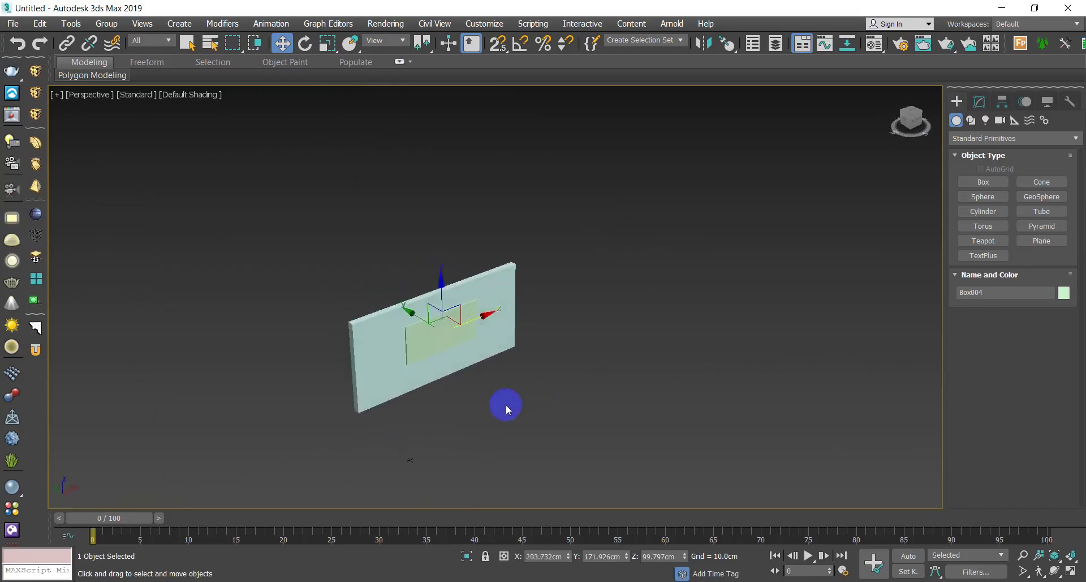
Step: Undo the flat box's moves and its Normal Align to the wall
{"action": "key", "text": "ctrl+a"}
{"action": "key", "text": "ctrl+z"}
{"action": "key", "text": "ctrl+z"}
{"action": "key", "text": "ctrl+z"}
{"action": "key", "text": "ctrl+z"}
{"action": "key", "text": "ctrl+z"}
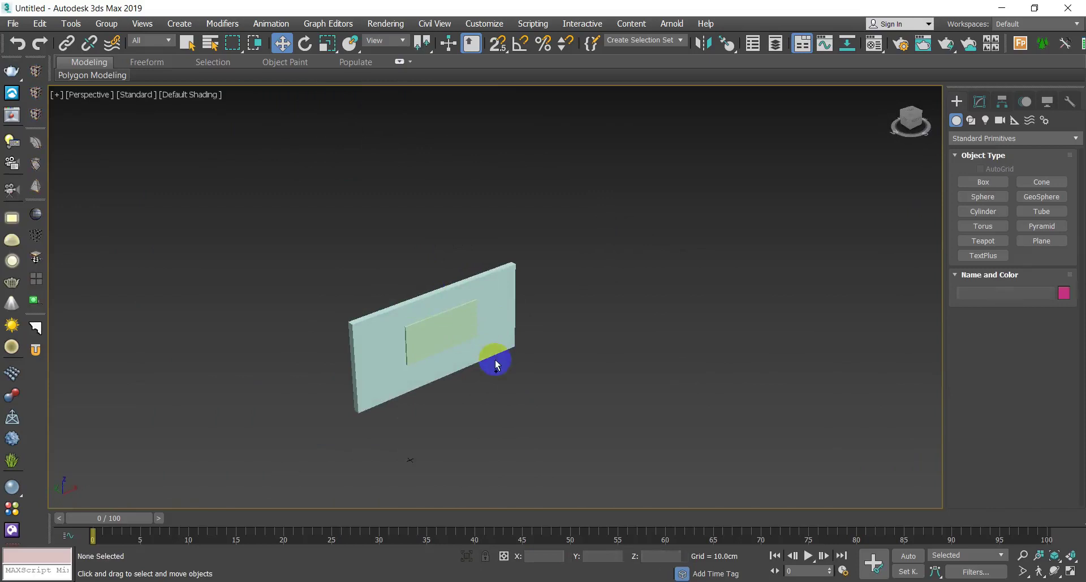
Step: Rotate the wall slightly about its vertical axis so it stands at an angle to the flat box
{"action": "left_click", "coordinate": [451, 327]}
{"action": "middle_click_drag", "start_coordinate": [455, 355], "coordinate": [459, 395], "text": "alt"}
{"action": "key", "text": "e"}
{"action": "left_click_drag", "start_coordinate": [459, 380], "coordinate": [431, 383]}
{"action": "left_click", "coordinate": [484, 441]}
{"action": "key", "text": "w"}
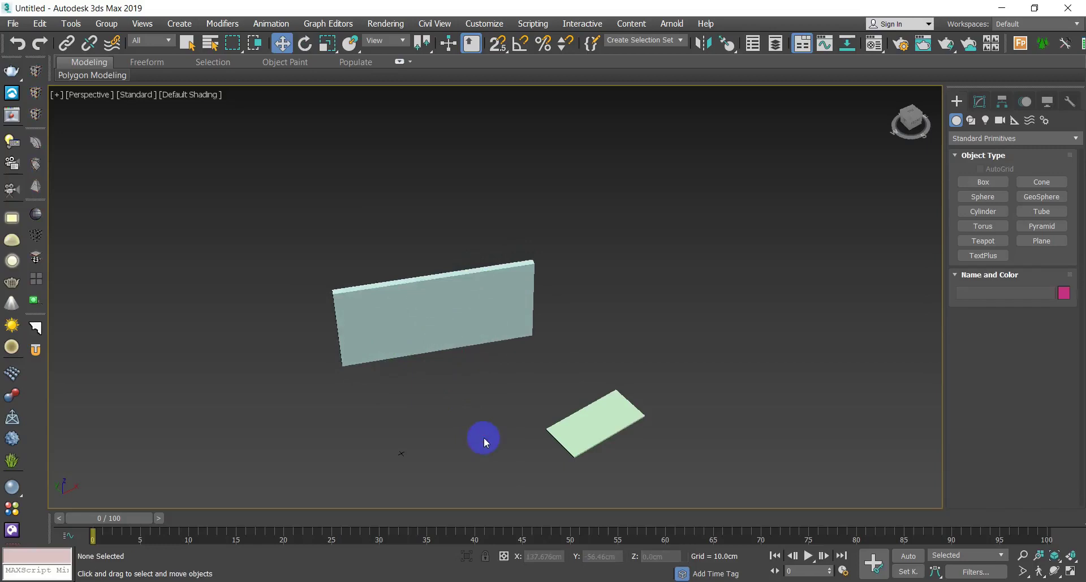
Step: Normal Align the flat box's top face to the rotated wall's front face, with zero offsets
{"action": "left_click", "coordinate": [588, 435]}
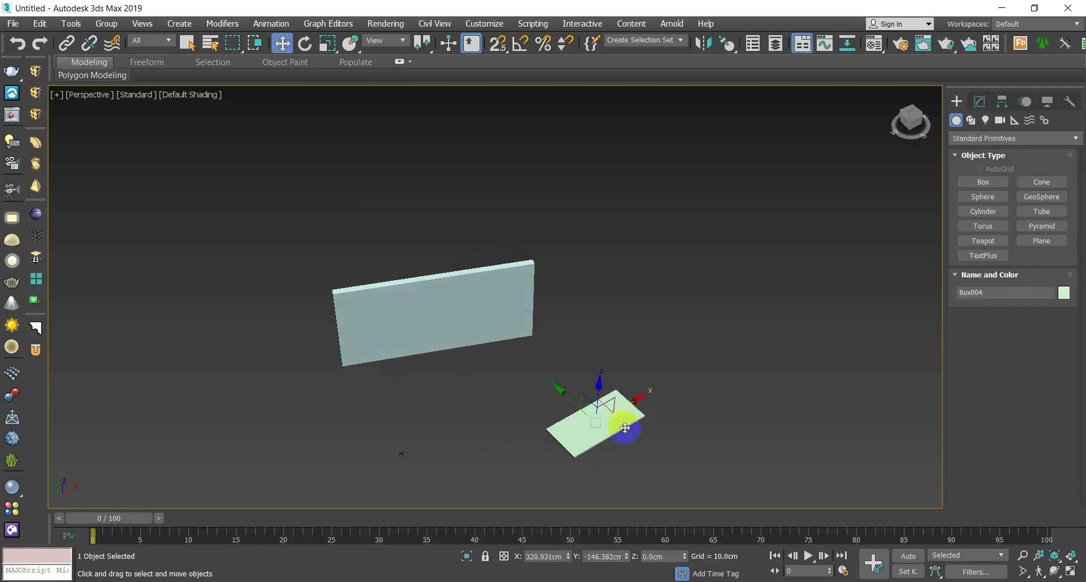
{"action": "scroll", "coordinate": [588, 432], "scroll_direction": "up", "scroll_amount": 2}
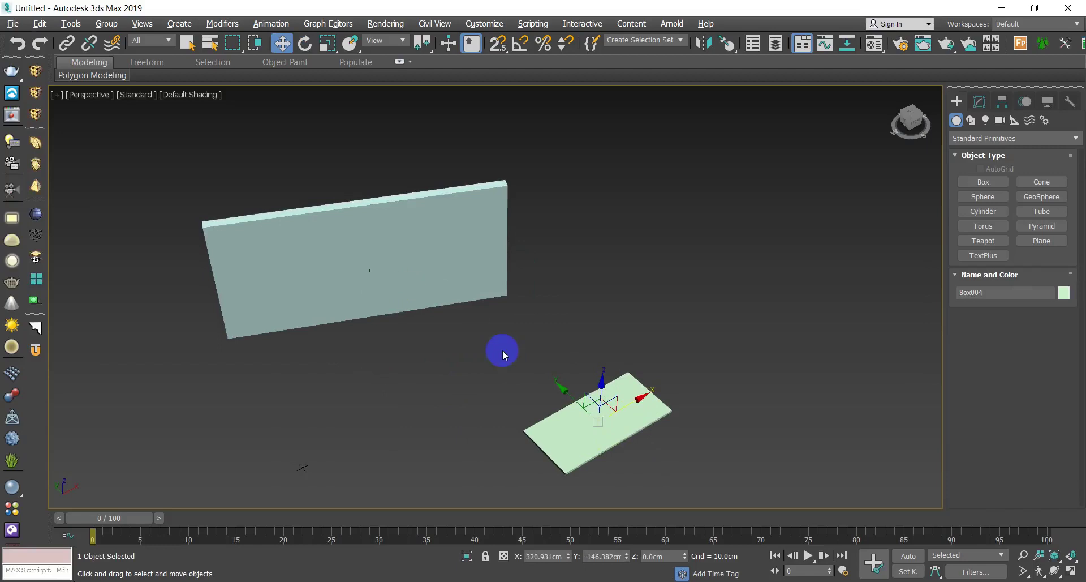
{"action": "key", "text": "alt+n"}
{"action": "left_click", "coordinate": [594, 418]}
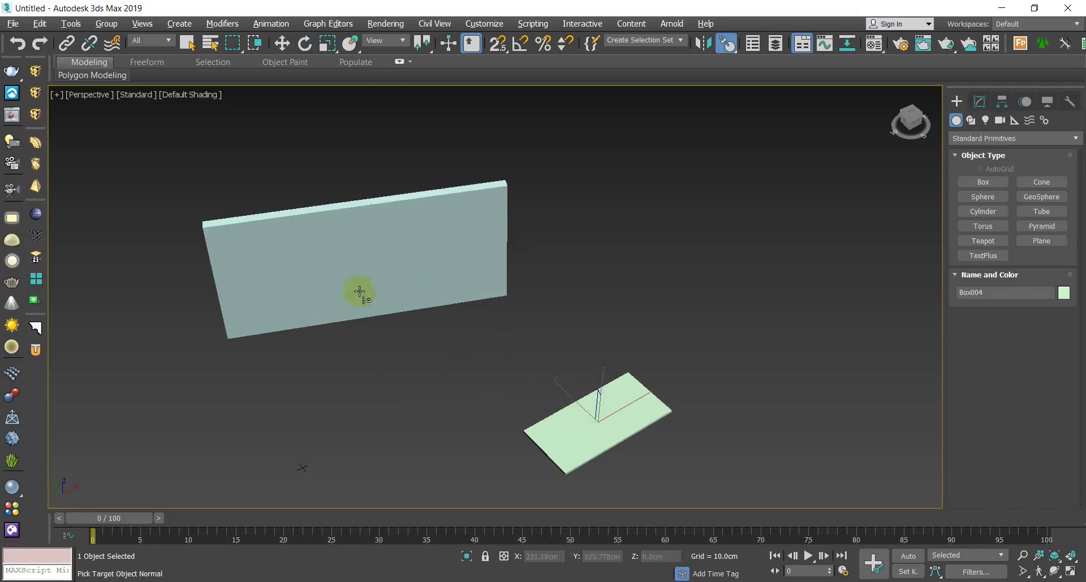
{"action": "left_click", "coordinate": [353, 272]}
{"action": "left_click", "coordinate": [514, 369]}
Step: Move the flat box horizontally in the XY plane beside the rotated wall, viewing it from above
{"action": "middle_click_drag", "start_coordinate": [415, 366], "coordinate": [482, 380]}
{"action": "middle_click_drag", "start_coordinate": [482, 380], "coordinate": [537, 355], "text": "alt"}
{"action": "middle_click_drag", "start_coordinate": [432, 320], "coordinate": [492, 310], "text": "alt"}
{"action": "scroll", "coordinate": [477, 302], "scroll_direction": "up", "scroll_amount": 3}
{"action": "scroll", "coordinate": [423, 310], "scroll_direction": "up", "scroll_amount": 3}
{"action": "left_click_drag", "start_coordinate": [388, 336], "coordinate": [434, 308]}
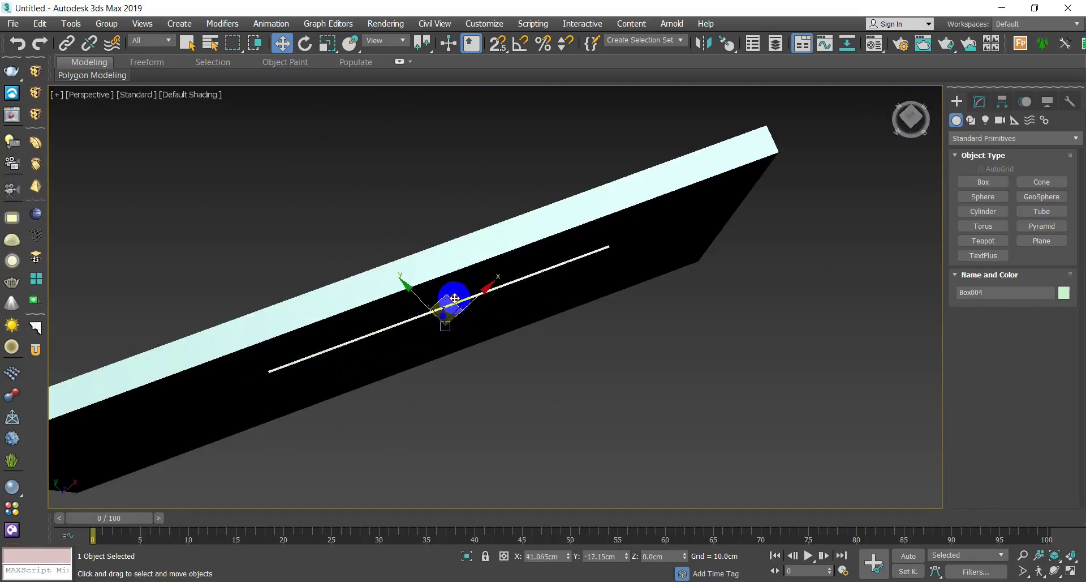
Step: Examine how the flat box sits against the rotated wall from several angles and select the wall
{"action": "scroll", "coordinate": [456, 299], "scroll_direction": "down", "scroll_amount": 6}
{"action": "middle_click_drag", "start_coordinate": [473, 330], "coordinate": [466, 297], "text": "alt"}
{"action": "scroll", "coordinate": [449, 286], "scroll_direction": "up", "scroll_amount": 3}
{"action": "scroll", "coordinate": [494, 332], "scroll_direction": "up", "scroll_amount": 5}
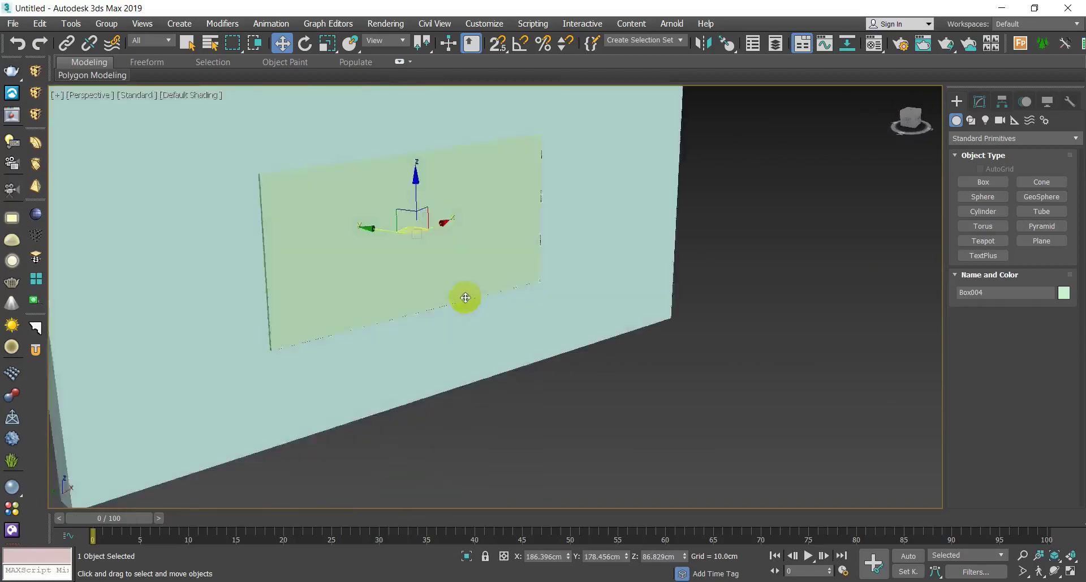
{"action": "scroll", "coordinate": [465, 297], "scroll_direction": "down", "scroll_amount": 5}
{"action": "scroll", "coordinate": [545, 334], "scroll_direction": "up", "scroll_amount": 3}
{"action": "middle_click_drag", "start_coordinate": [550, 336], "coordinate": [494, 379], "text": "alt"}
{"action": "middle_click_drag", "start_coordinate": [493, 379], "coordinate": [520, 350]}
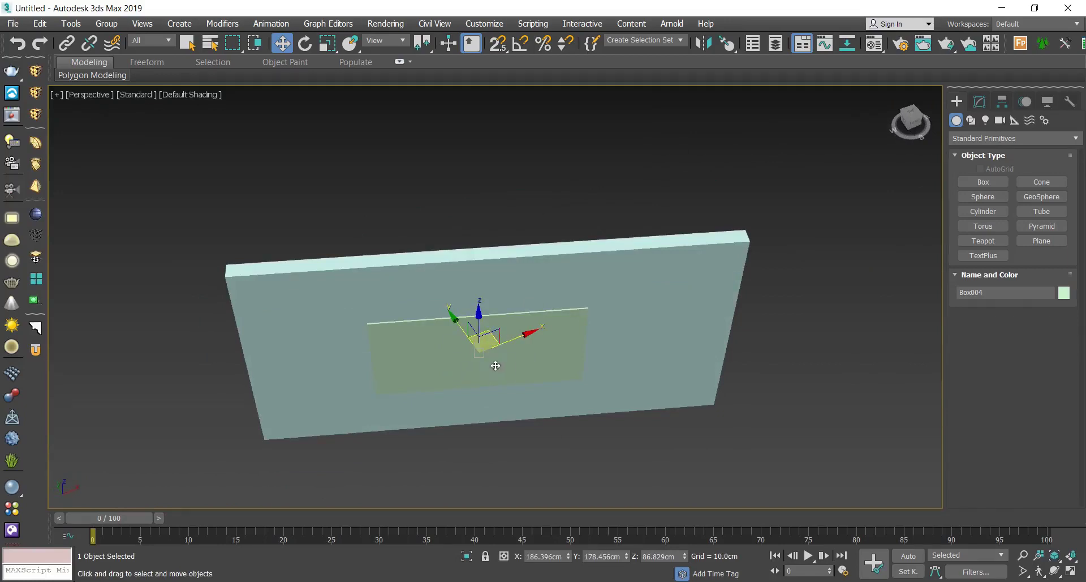
{"action": "left_click", "coordinate": [634, 335]}
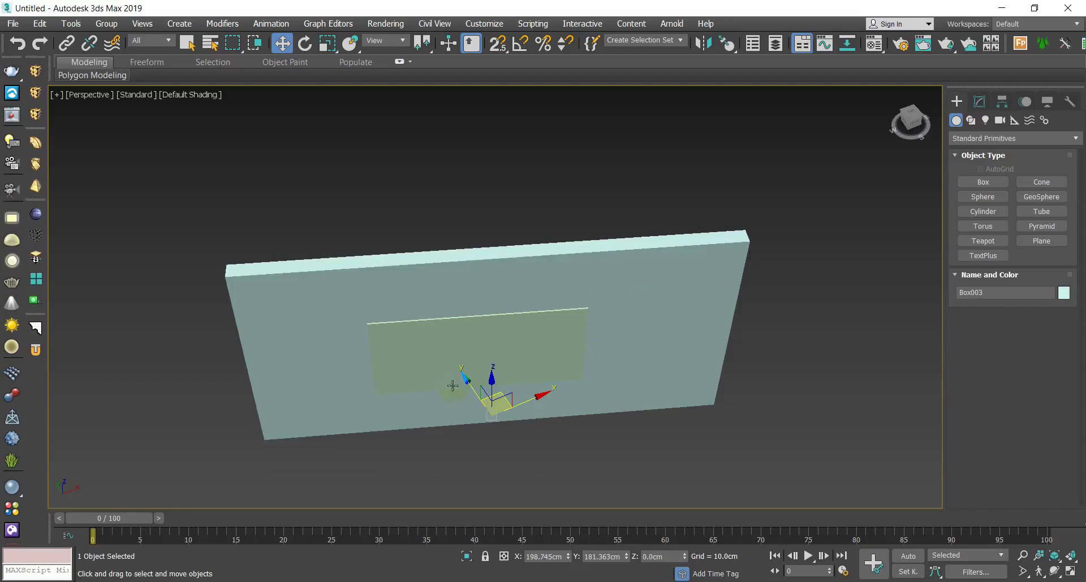
Step: Select the flat box and set the Move tool's reference coordinate system to Local
{"action": "left_click", "coordinate": [414, 340]}
{"action": "middle_click_drag", "start_coordinate": [453, 372], "coordinate": [444, 310], "text": "alt"}
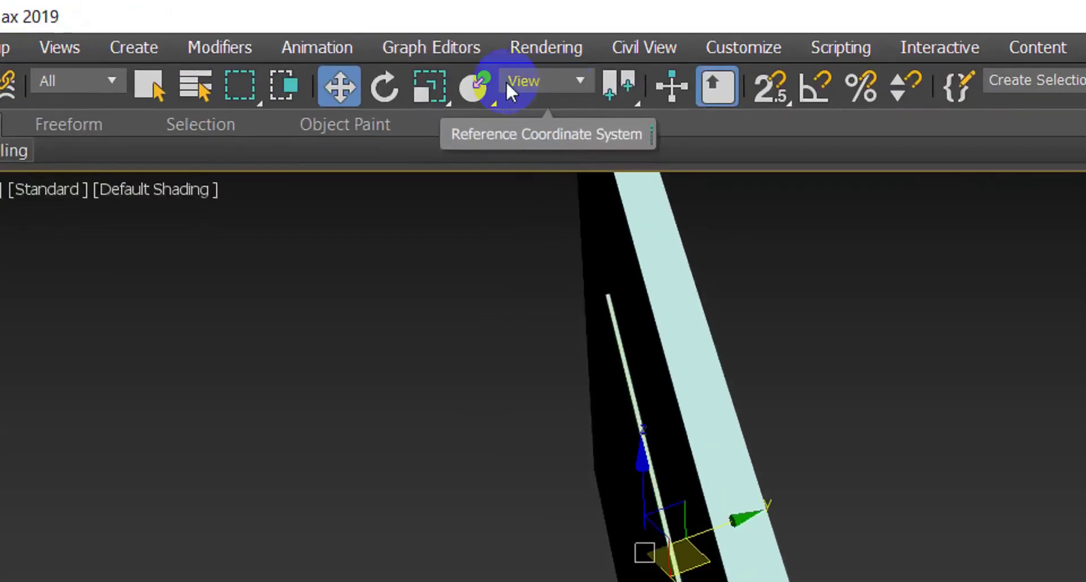
{"action": "left_click", "coordinate": [580, 80]}
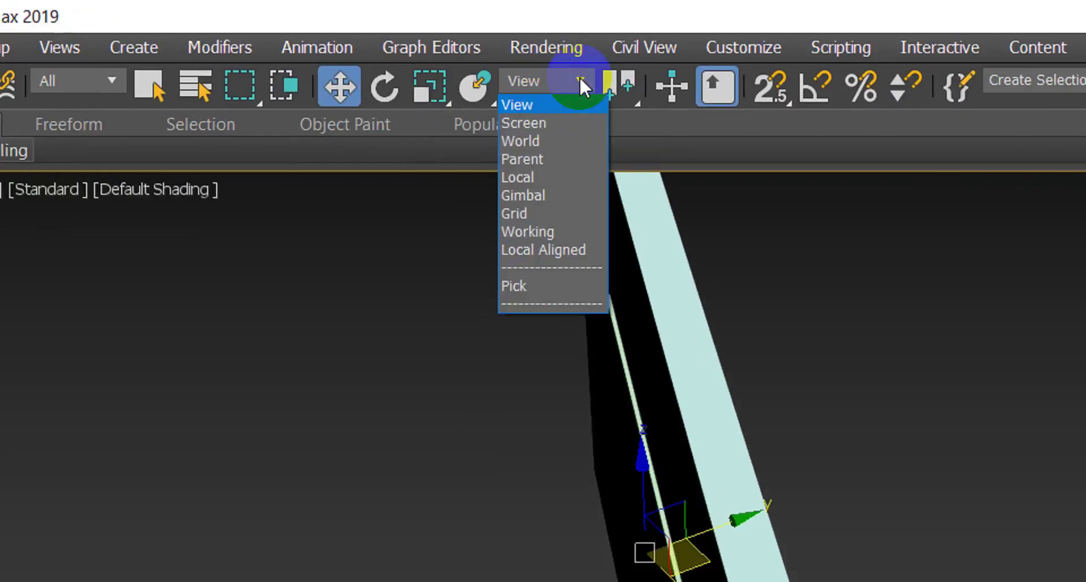
{"action": "left_click", "coordinate": [539, 176]}
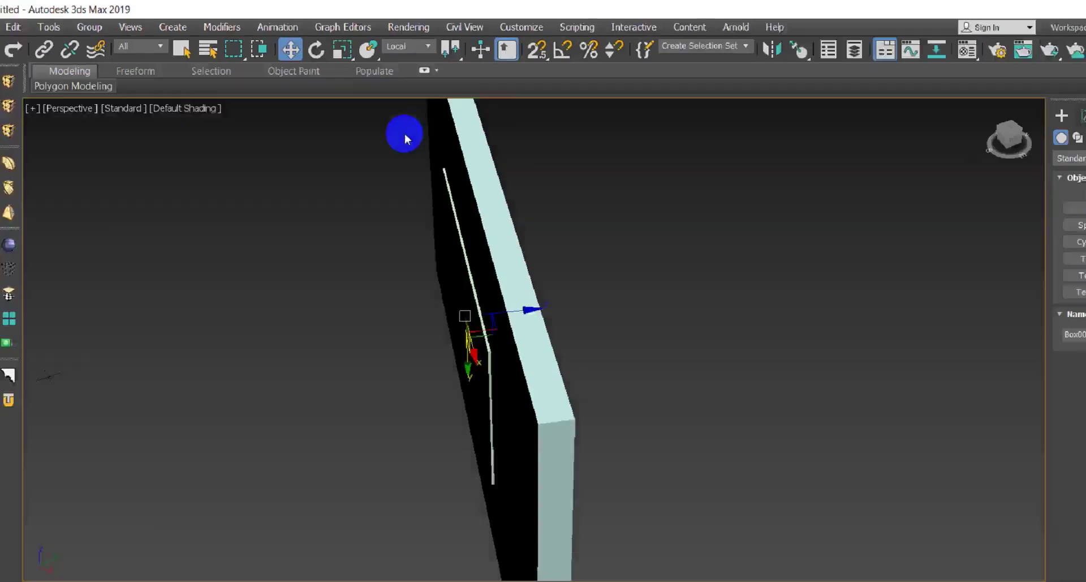
Step: Move the flat box along its local axes across the rotated wall's front face
{"action": "middle_click_drag", "start_coordinate": [447, 317], "coordinate": [660, 369], "text": "alt"}
{"action": "middle_click_drag", "start_coordinate": [557, 272], "coordinate": [505, 352], "text": "alt"}
{"action": "left_click_drag", "start_coordinate": [478, 337], "coordinate": [513, 306]}
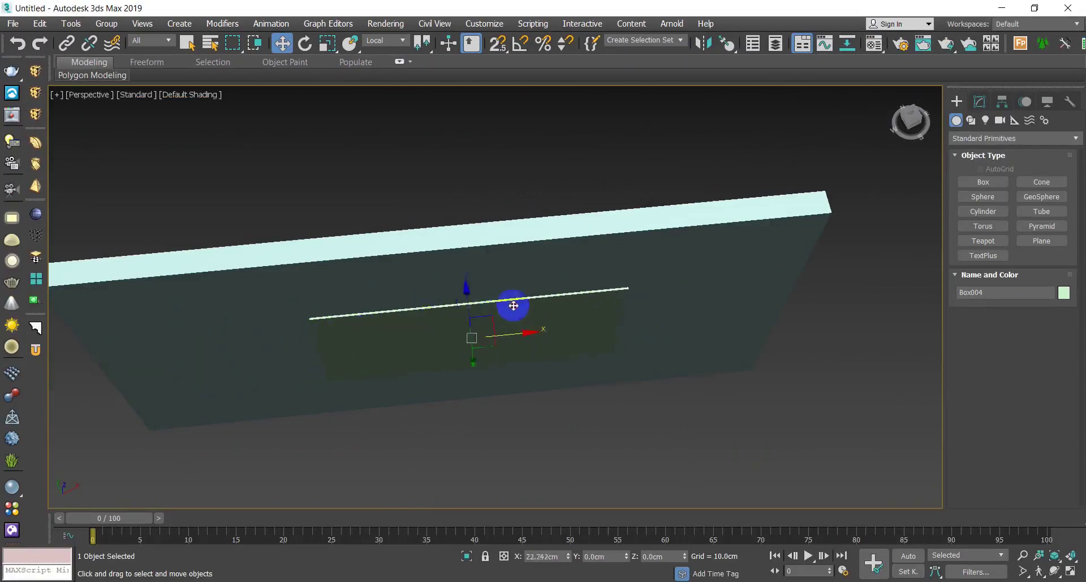
{"action": "middle_click_drag", "start_coordinate": [461, 360], "coordinate": [561, 269], "text": "alt"}
{"action": "mouse_move", "coordinate": [516, 247]}
{"action": "left_mouse_down"}
{"action": "mouse_move", "coordinate": [528, 247]}
{"action": "mouse_move", "coordinate": [518, 247]}
{"action": "left_mouse_up"}
{"action": "middle_click_drag", "start_coordinate": [623, 317], "coordinate": [590, 342], "text": "alt"}
Step: Activate Rotate for the flat box and set its reference coordinate system to Local
{"action": "key", "text": "e"}
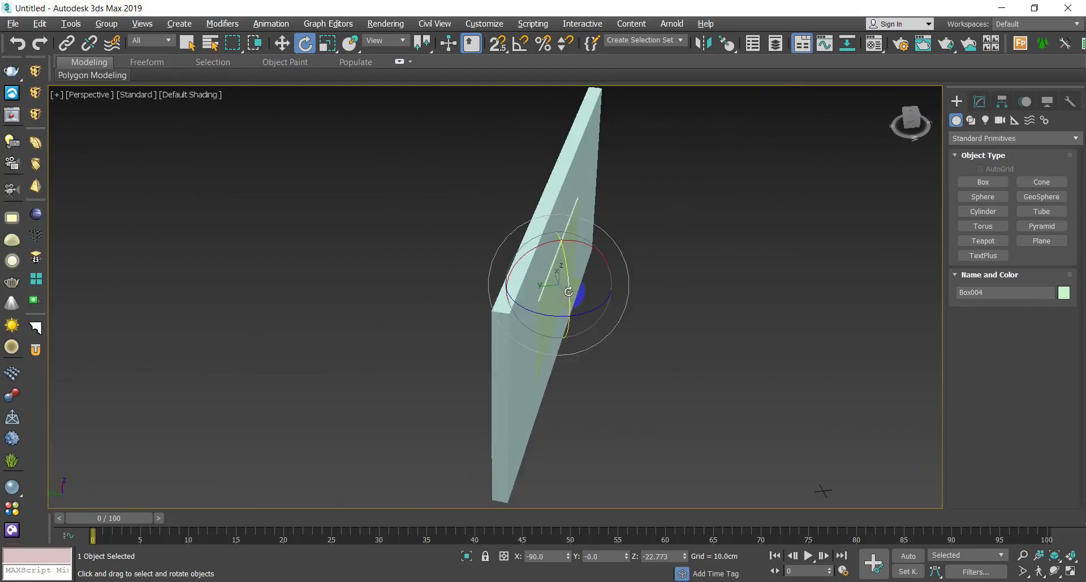
{"action": "middle_click_drag", "start_coordinate": [569, 292], "coordinate": [477, 293], "text": "alt"}
{"action": "mouse_move", "coordinate": [494, 288]}
{"action": "left_mouse_down"}
{"action": "mouse_move", "coordinate": [493, 311]}
{"action": "mouse_move", "coordinate": [495, 266]}
{"action": "mouse_move", "coordinate": [511, 335]}
{"action": "mouse_move", "coordinate": [507, 245]}
{"action": "mouse_move", "coordinate": [498, 269]}
{"action": "left_mouse_up"}
{"action": "left_click", "coordinate": [398, 42]}
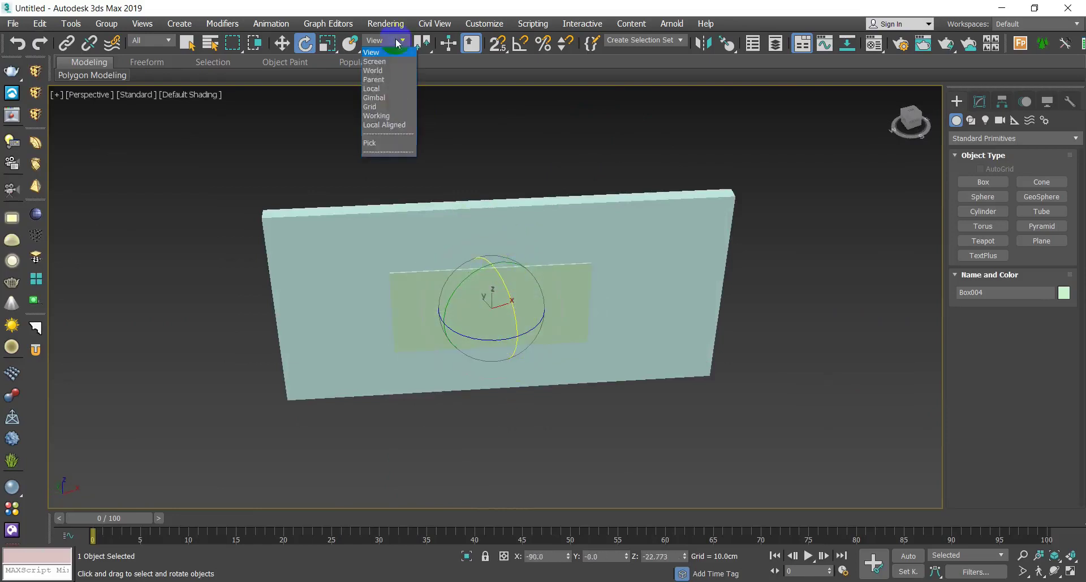
{"action": "left_click", "coordinate": [387, 89]}
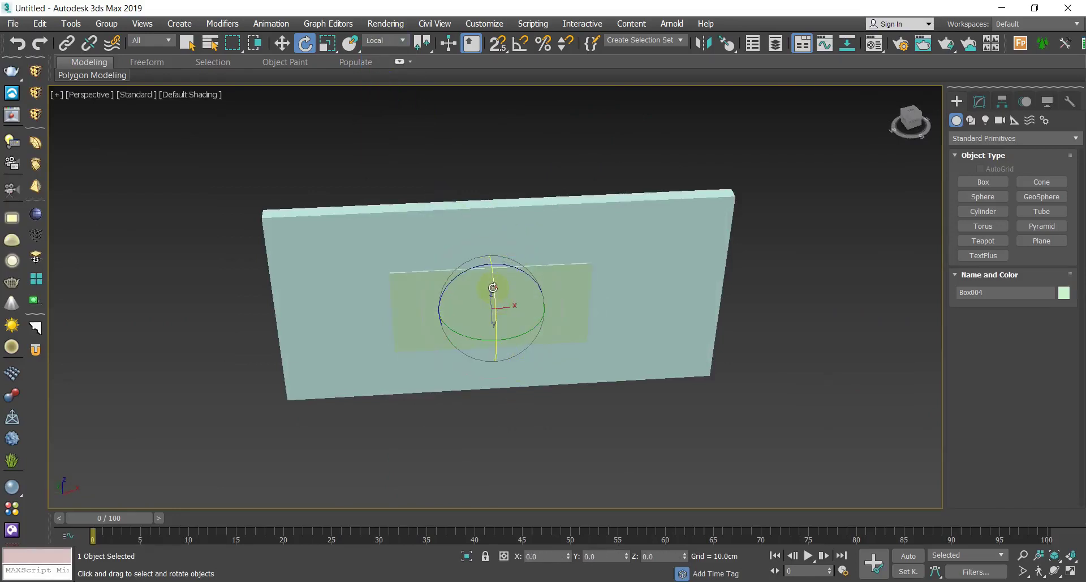
Step: Try tilting the flat box about its local X axis and moving it along its local axes
{"action": "left_click_drag", "start_coordinate": [492, 290], "coordinate": [495, 307]}
{"action": "scroll", "coordinate": [495, 307], "scroll_direction": "down", "scroll_amount": 2}
{"action": "middle_click_drag", "start_coordinate": [495, 307], "coordinate": [493, 272], "text": "alt"}
{"action": "scroll", "coordinate": [553, 295], "scroll_direction": "up", "scroll_amount": 4}
{"action": "key", "text": "w"}
{"action": "left_click_drag", "start_coordinate": [493, 271], "coordinate": [532, 276]}
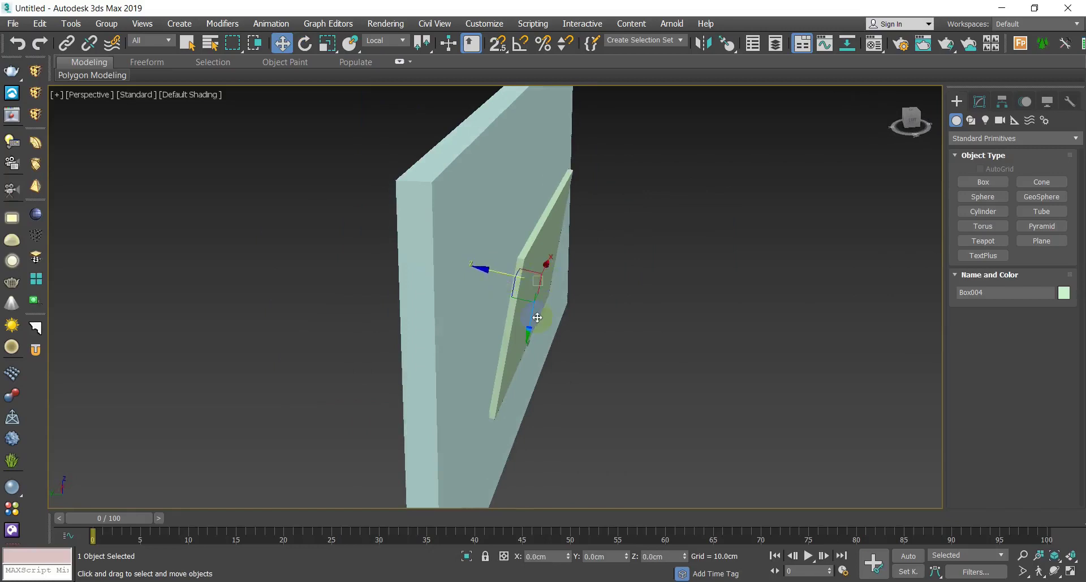
{"action": "left_click_drag", "start_coordinate": [538, 317], "coordinate": [536, 282]}
Step: Undo the flat box's tilt and the moves that followed it
{"action": "key", "text": "ctrl+z"}
{"action": "key", "text": "ctrl+z"}
{"action": "key", "text": "ctrl+z"}
{"action": "scroll", "coordinate": [544, 316], "scroll_direction": "down", "scroll_amount": 5}
{"action": "middle_click_drag", "start_coordinate": [546, 326], "coordinate": [509, 369], "text": "alt"}
Step: Reselect the flat box and set the Move tool's reference coordinate system back to View
{"action": "left_click", "coordinate": [601, 371]}
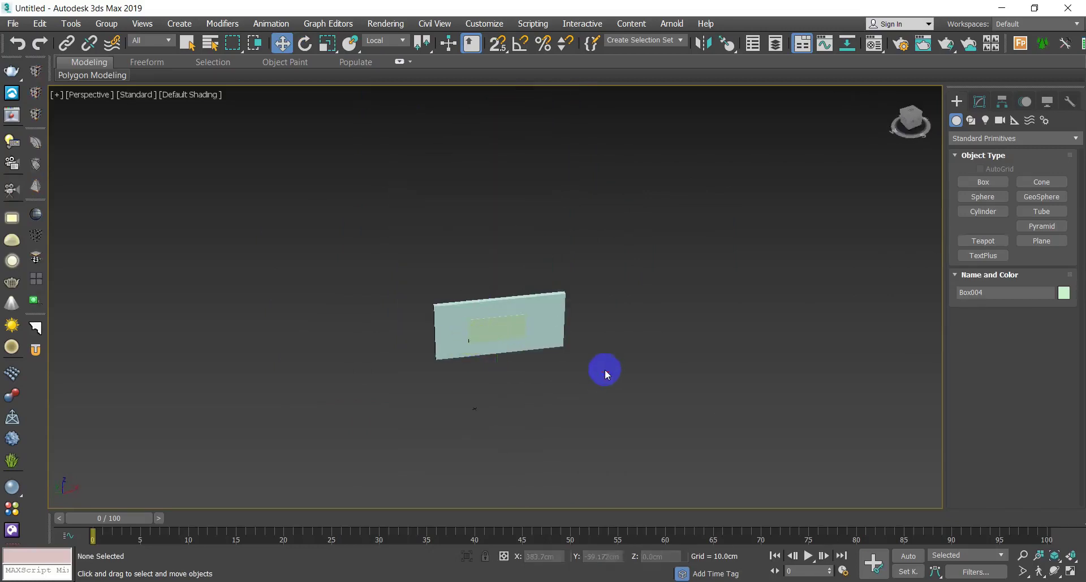
{"action": "left_click", "coordinate": [538, 363]}
{"action": "left_click", "coordinate": [387, 40]}
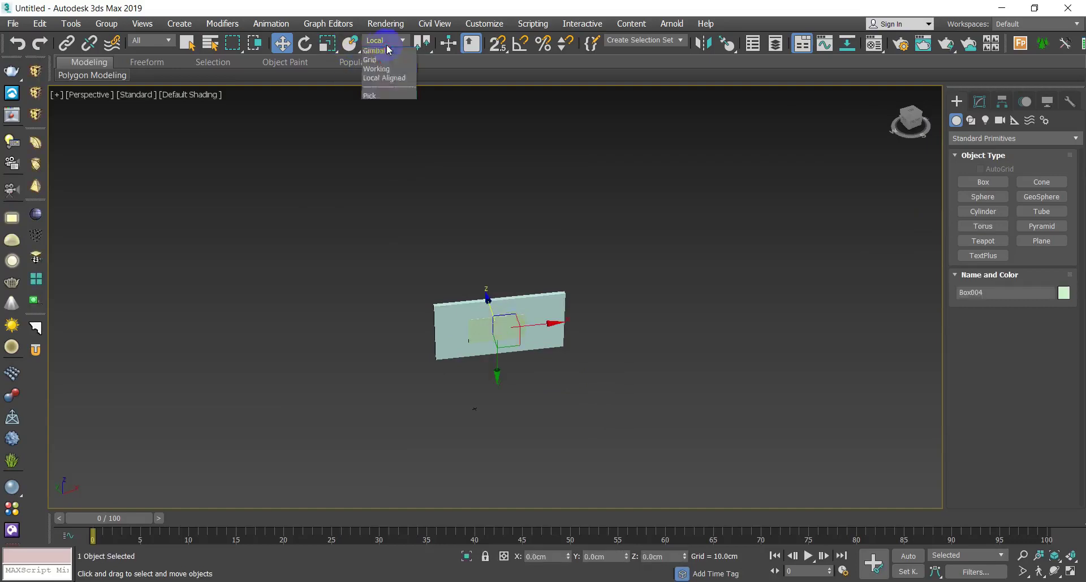
{"action": "left_click", "coordinate": [389, 54]}
{"action": "middle_click_drag", "start_coordinate": [509, 291], "coordinate": [495, 286]}
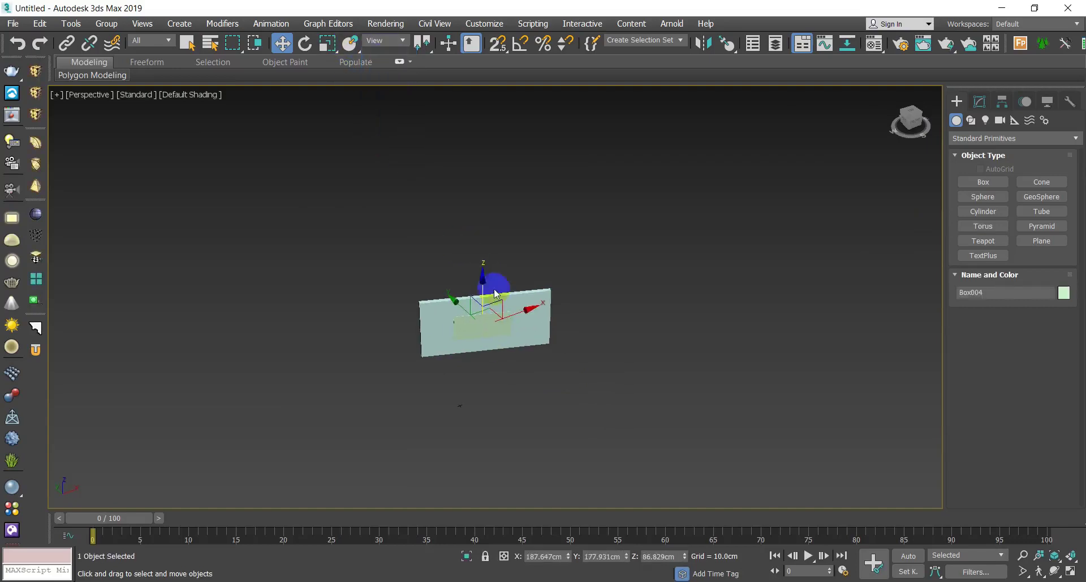
Step: Switch to Photoshop and circle the Move gizmo, the Shift + A trick and the Alt + N trick on the slide with the brush
{"action": "key", "text": "alt+Tab"}
{"action": "scroll", "coordinate": [502, 290], "scroll_direction": "down", "scroll_amount": 6, "text": "alt"}
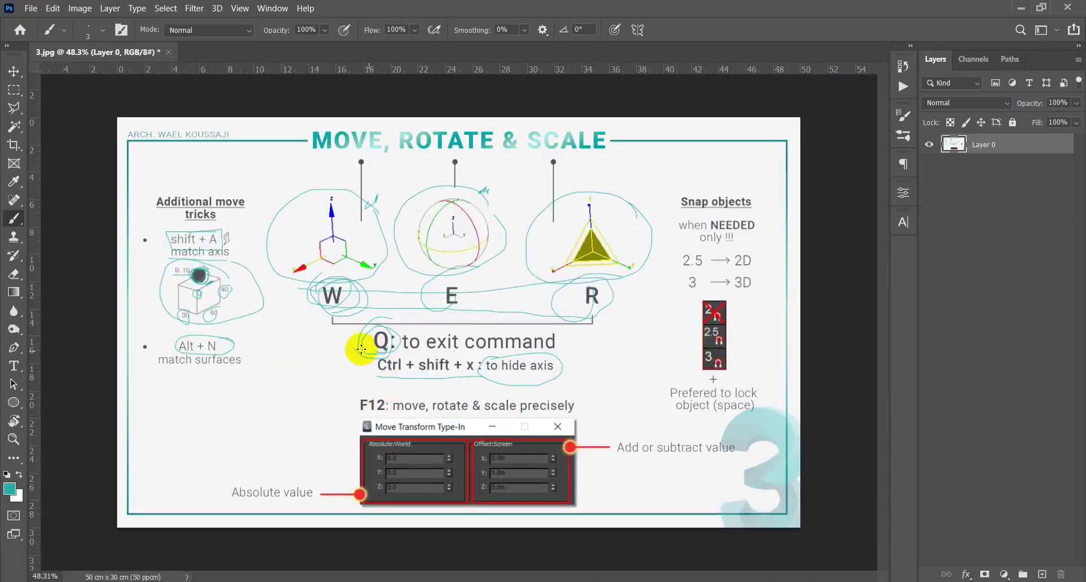
{"action": "mouse_move", "coordinate": [344, 193]}
{"action": "left_mouse_down"}
{"action": "mouse_move", "coordinate": [327, 189]}
{"action": "mouse_move", "coordinate": [325, 324]}
{"action": "mouse_move", "coordinate": [296, 193]}
{"action": "mouse_move", "coordinate": [360, 197]}
{"action": "left_mouse_up"}
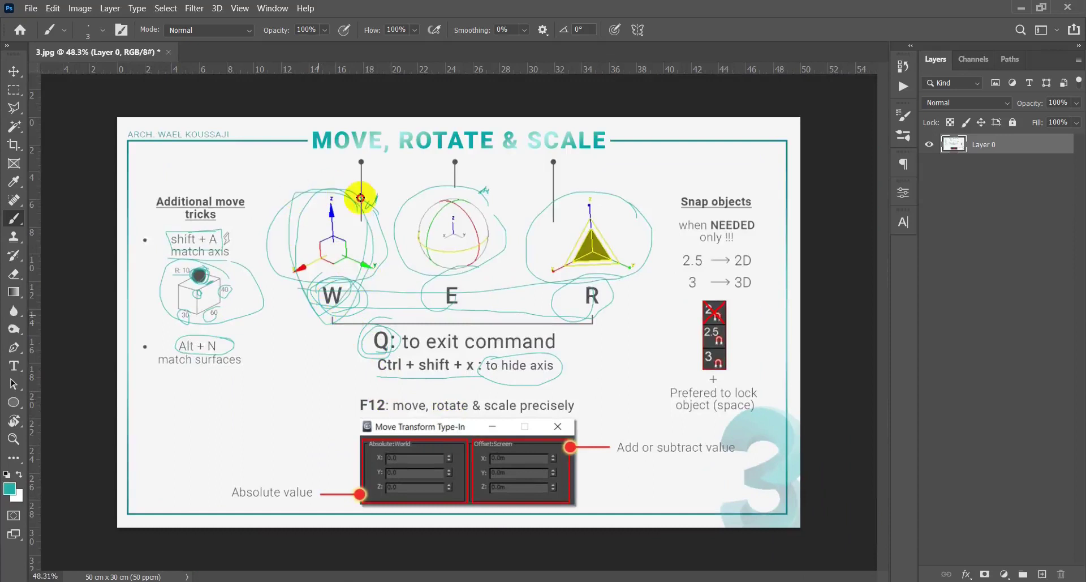
{"action": "mouse_move", "coordinate": [235, 231]}
{"action": "left_mouse_down"}
{"action": "mouse_move", "coordinate": [205, 273]}
{"action": "mouse_move", "coordinate": [228, 247]}
{"action": "left_mouse_up"}
{"action": "left_click_drag", "start_coordinate": [198, 325], "coordinate": [224, 338]}
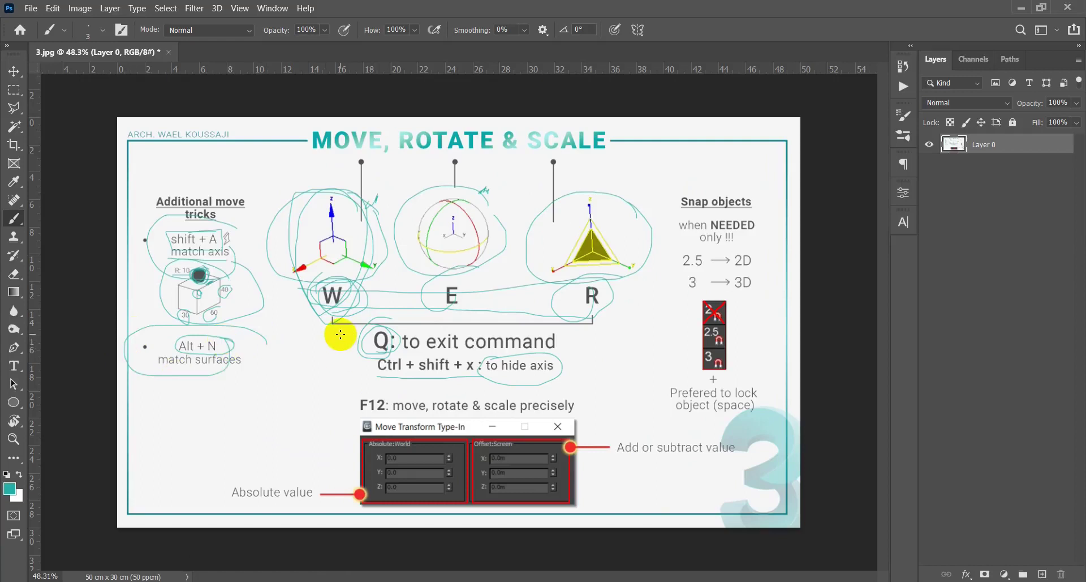
Step: Outline the F12 heading and the Move Transform Type-In picture on the slide with the brush
{"action": "left_click_drag", "start_coordinate": [355, 349], "coordinate": [391, 356]}
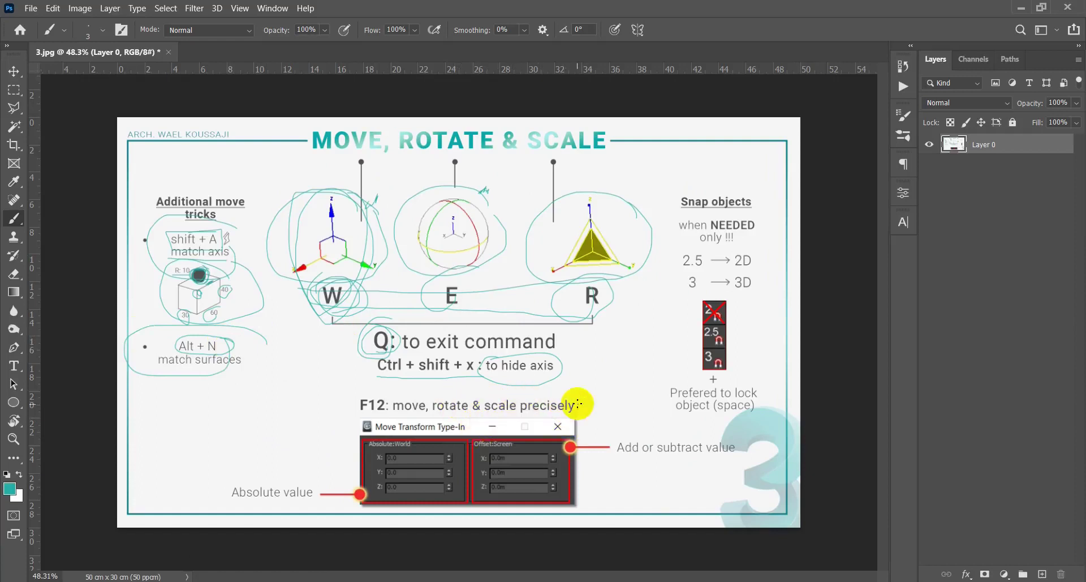
{"action": "mouse_move", "coordinate": [574, 393]}
{"action": "left_mouse_down"}
{"action": "mouse_move", "coordinate": [400, 388]}
{"action": "mouse_move", "coordinate": [368, 416]}
{"action": "mouse_move", "coordinate": [537, 415]}
{"action": "mouse_move", "coordinate": [577, 400]}
{"action": "mouse_move", "coordinate": [585, 490]}
{"action": "left_mouse_up"}
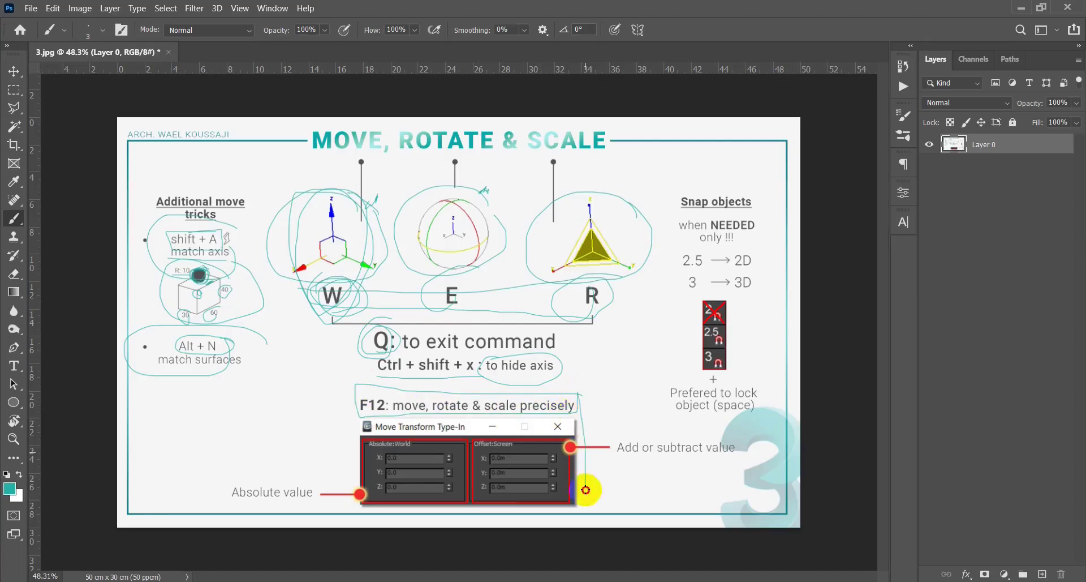
{"action": "left_click_drag", "start_coordinate": [370, 497], "coordinate": [353, 405]}
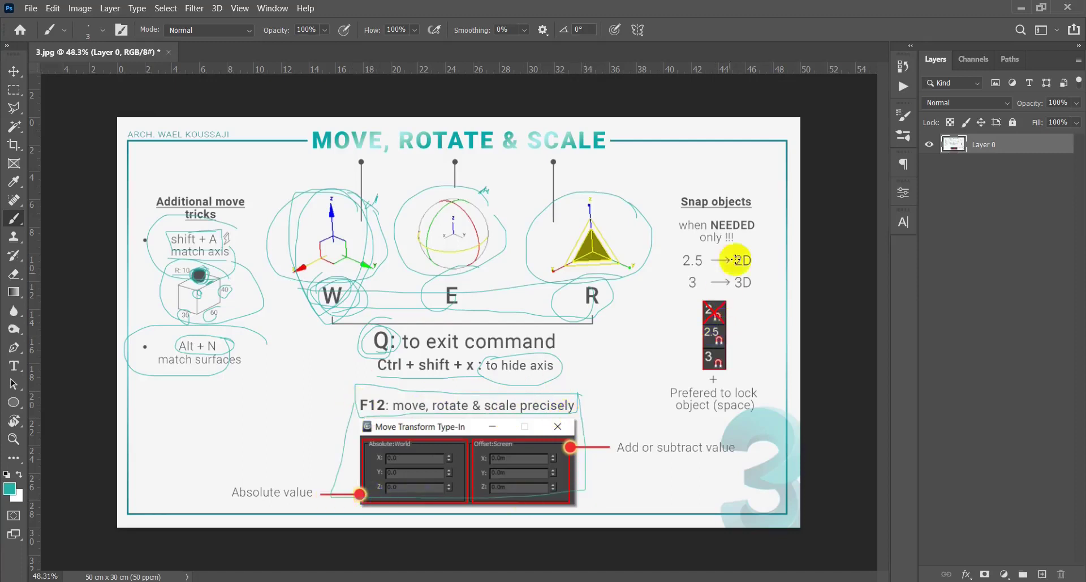